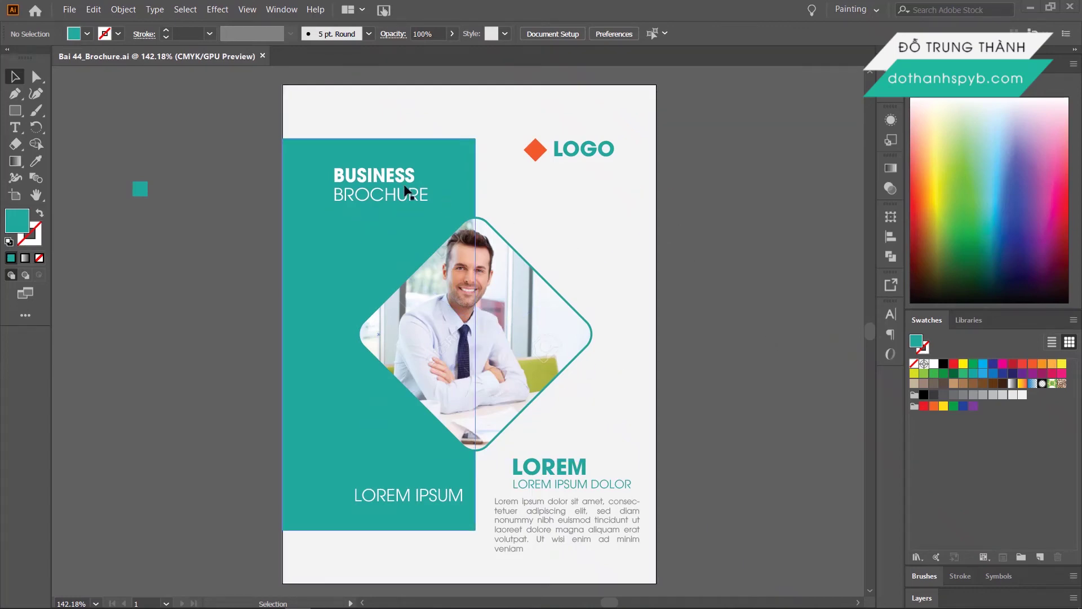
# Step: Create a new A4 document named COVER at 210 × 297 mm
pyautogui.click(66, 10)
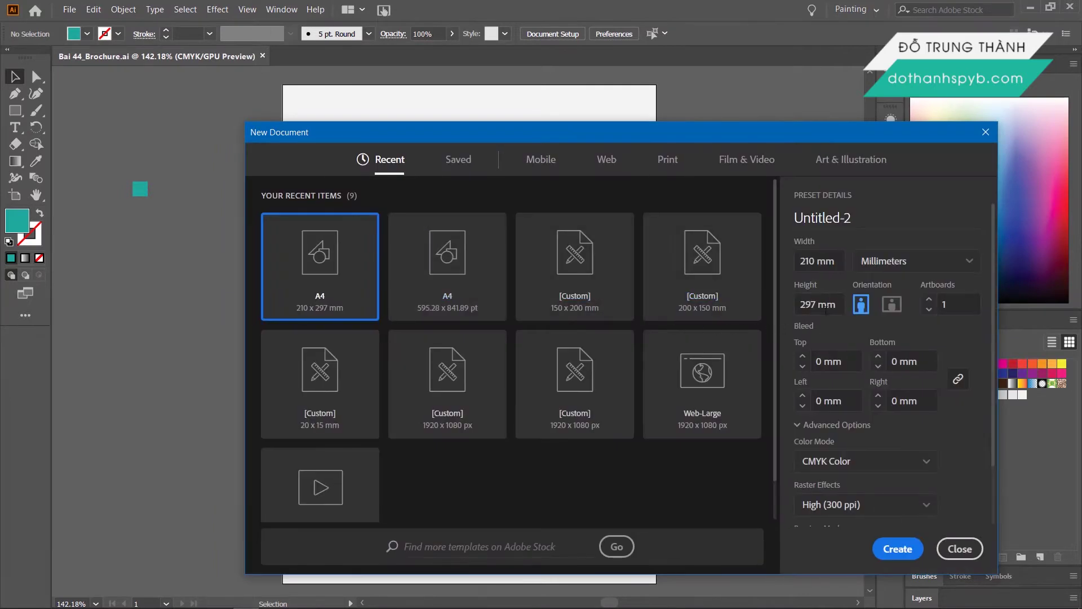
pyautogui.click(860, 228)
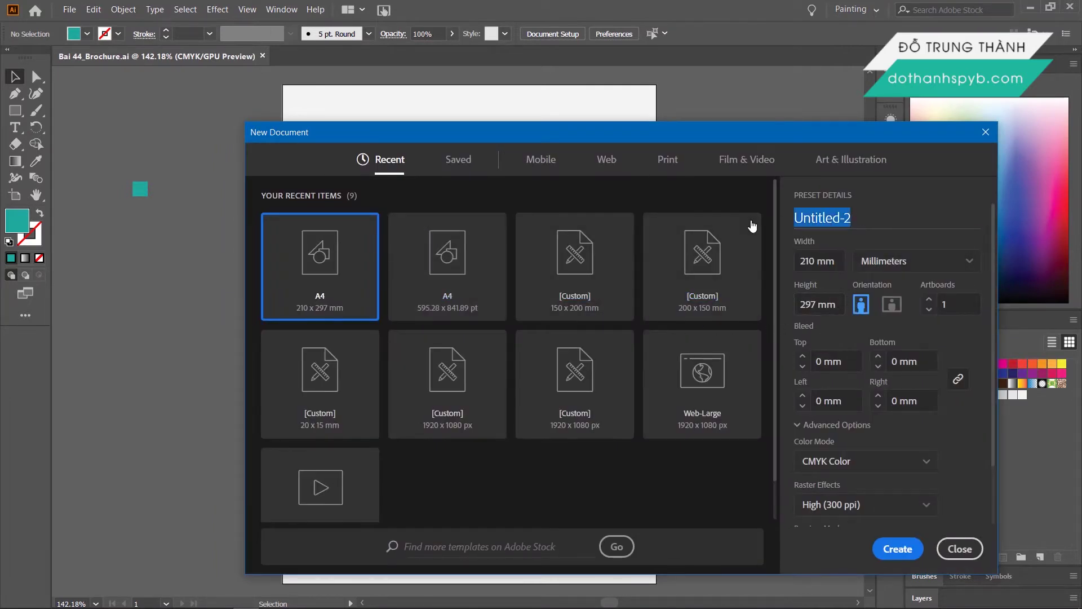
pyautogui.write('cO')
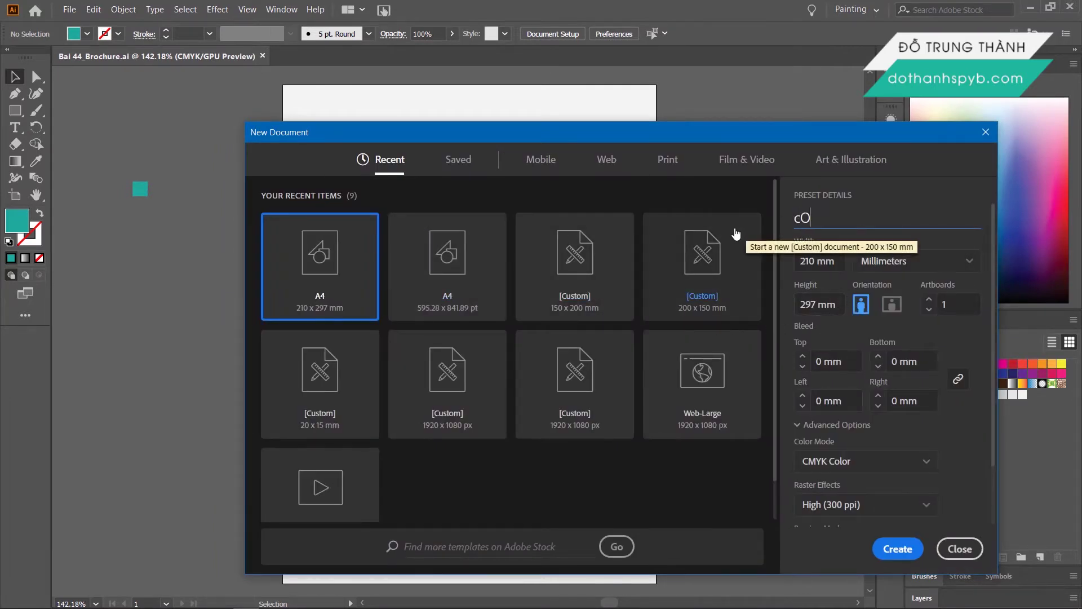
pyautogui.write('VER')
pyautogui.press('BackSpace')
pyautogui.press('BackSpace')
pyautogui.press('BackSpace')
pyautogui.press('BackSpace')
pyautogui.write('ER')
pyautogui.click(836, 262)
pyautogui.click(836, 300)
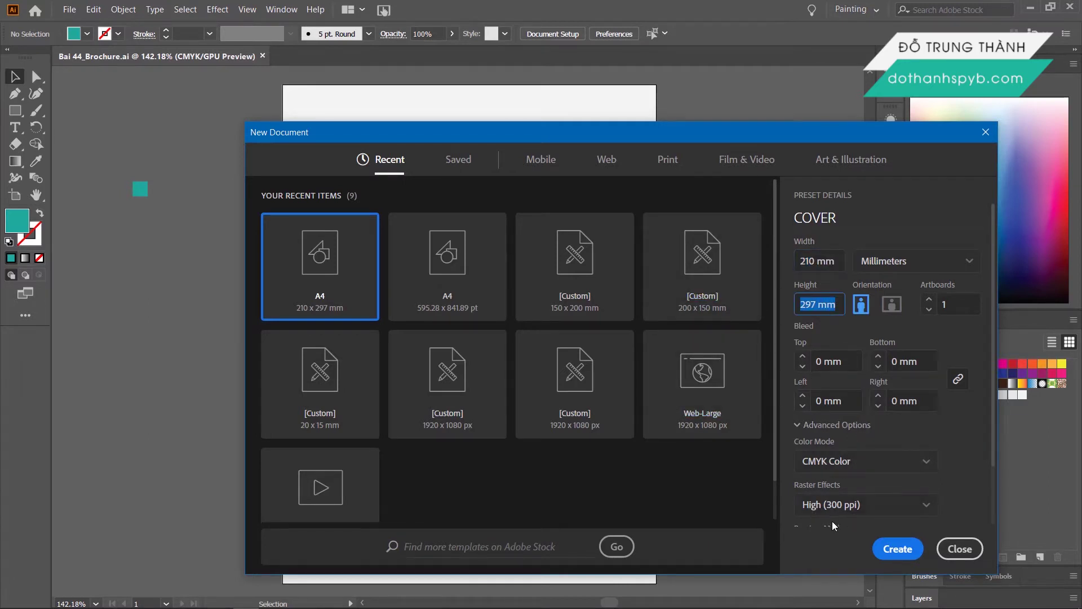
pyautogui.scroll(-2, 962, 487)
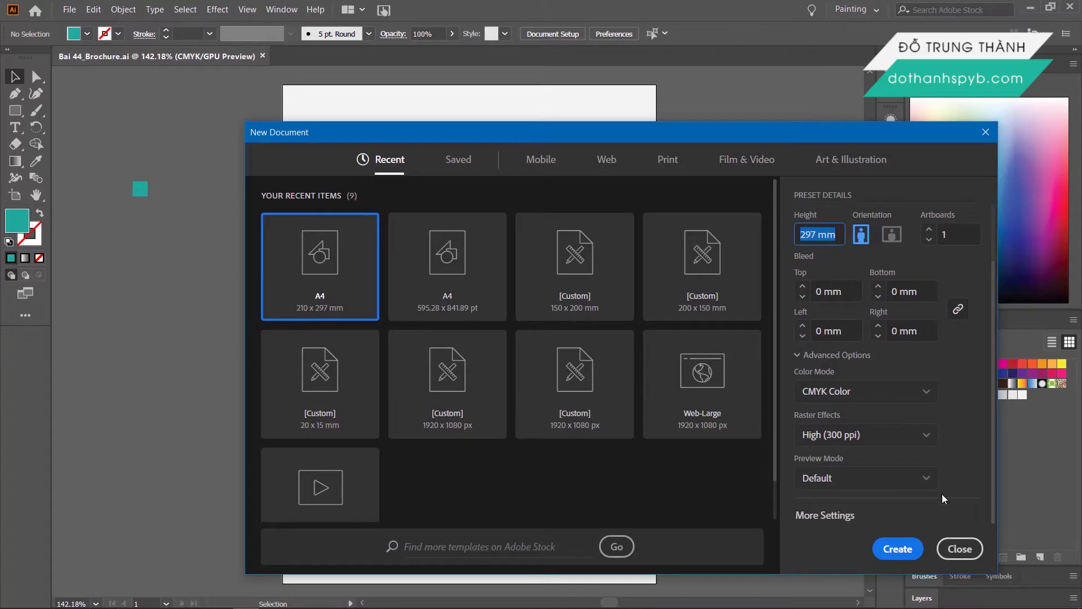
pyautogui.click(896, 548)
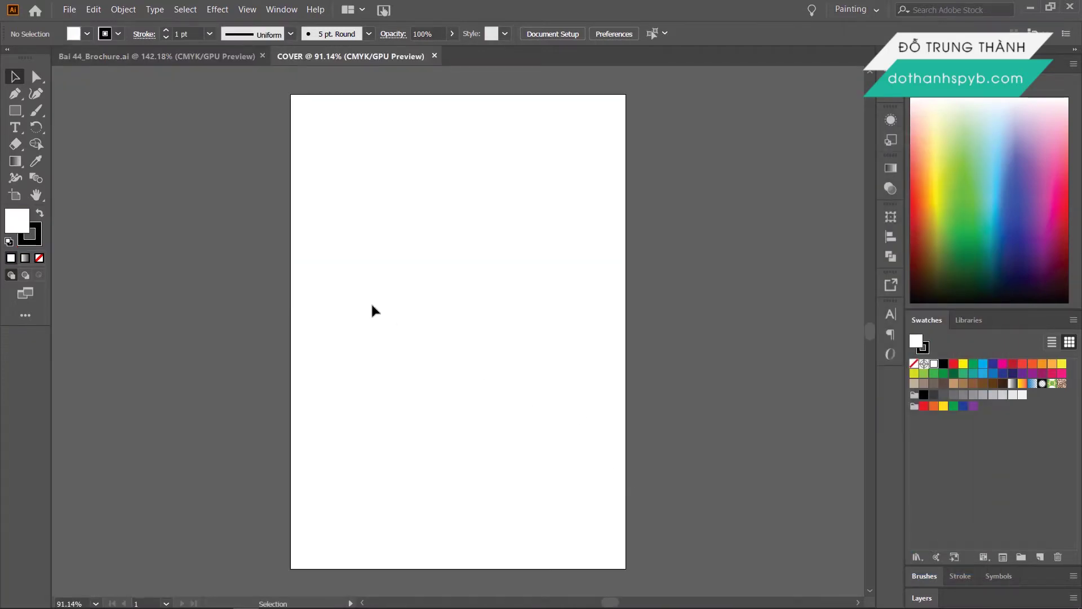
# Step: Draw a large square with no outline and an orange-red fill
pyautogui.press('m')
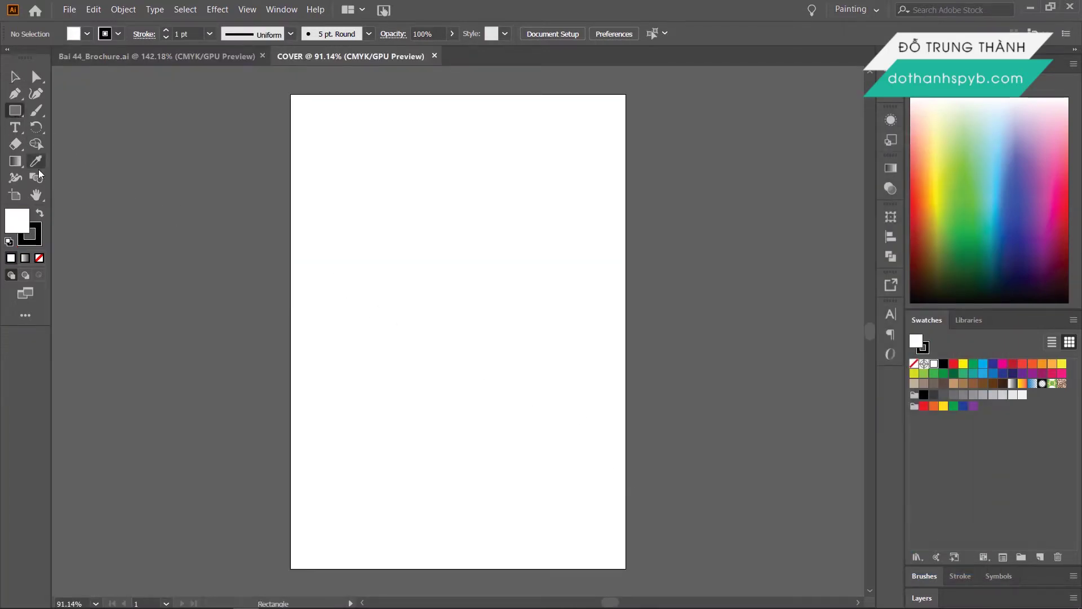
pyautogui.moveTo(406, 242); pyautogui.dragTo(538, 405)
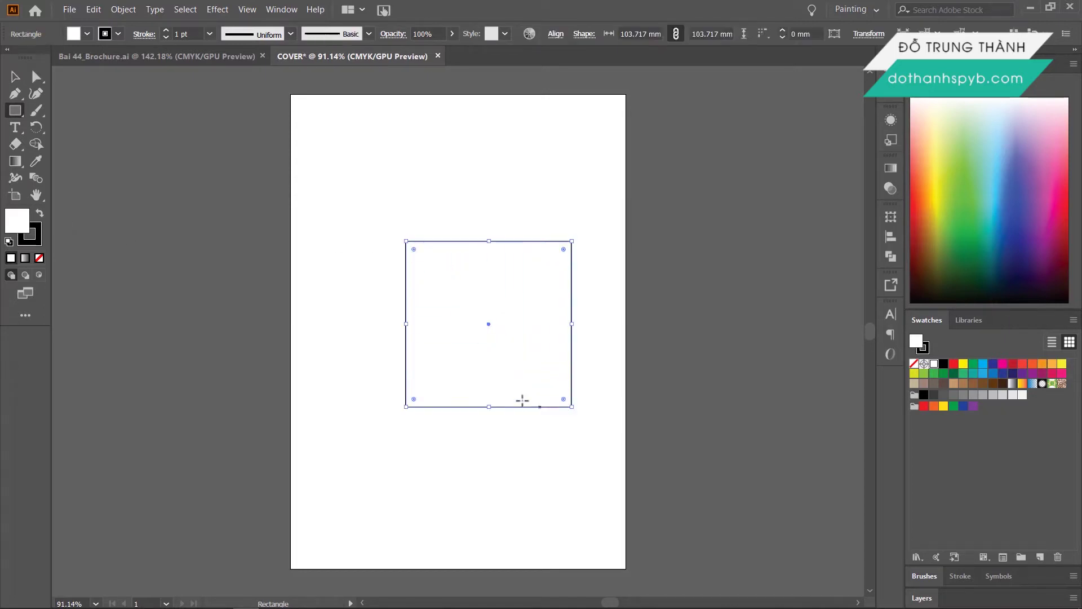
pyautogui.moveTo(406, 406); pyautogui.dragTo(374, 424)
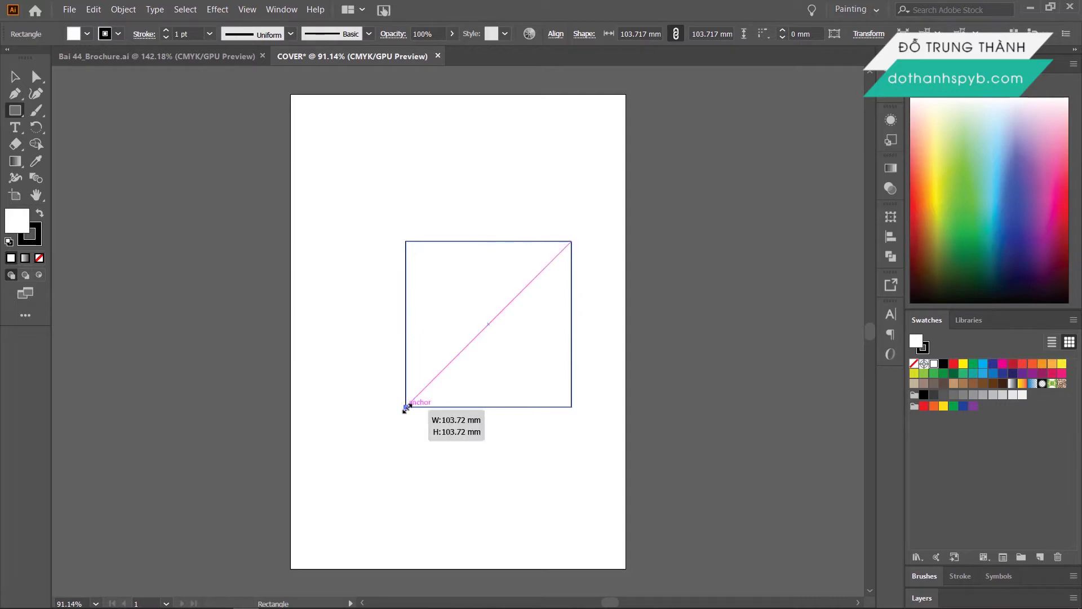
pyautogui.click(41, 219)
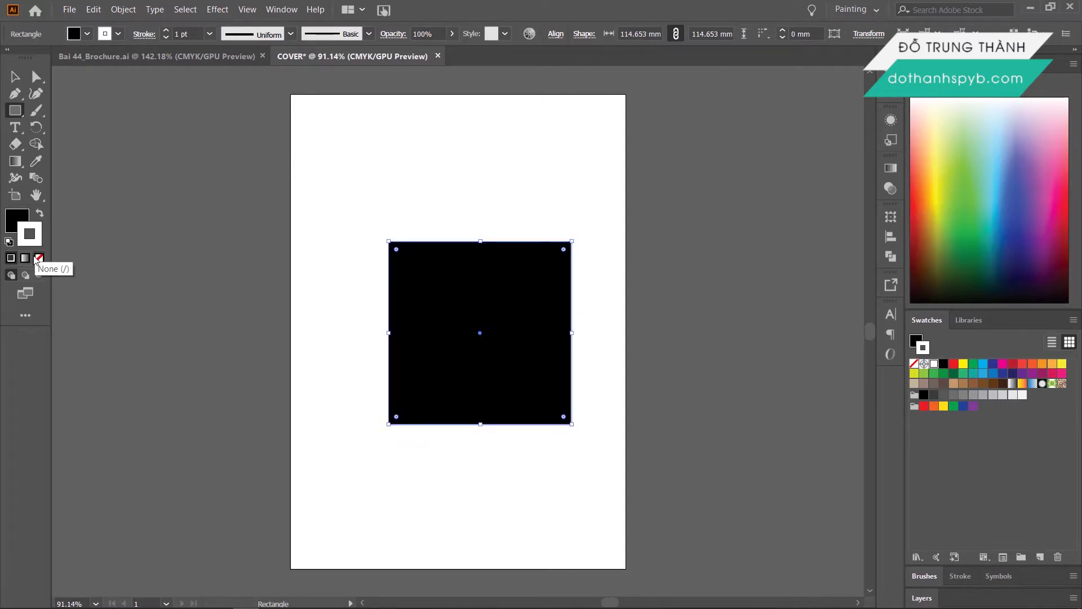
pyautogui.click(38, 257)
pyautogui.click(19, 224)
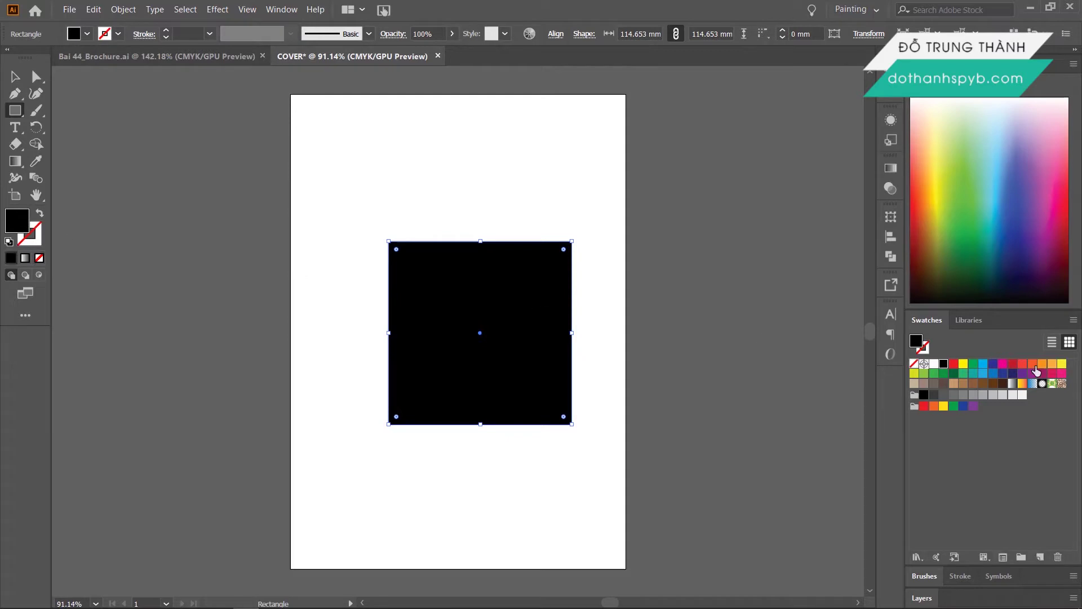
pyautogui.click(1032, 364)
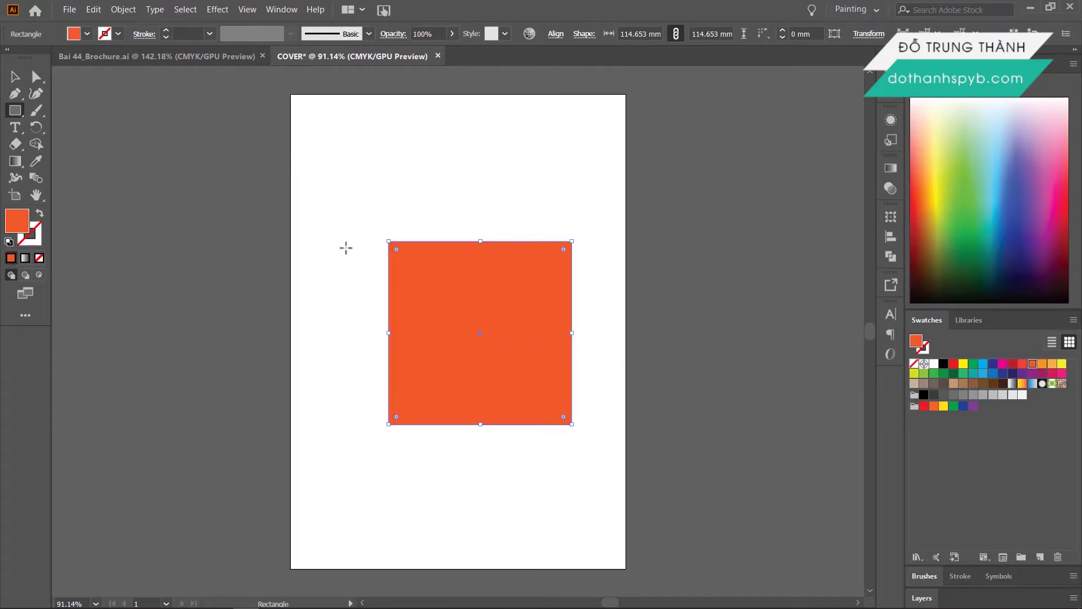
# Step: Rotate the square 45° into a diamond, round its corners, and centre it on the artboard
pyautogui.click(17, 77)
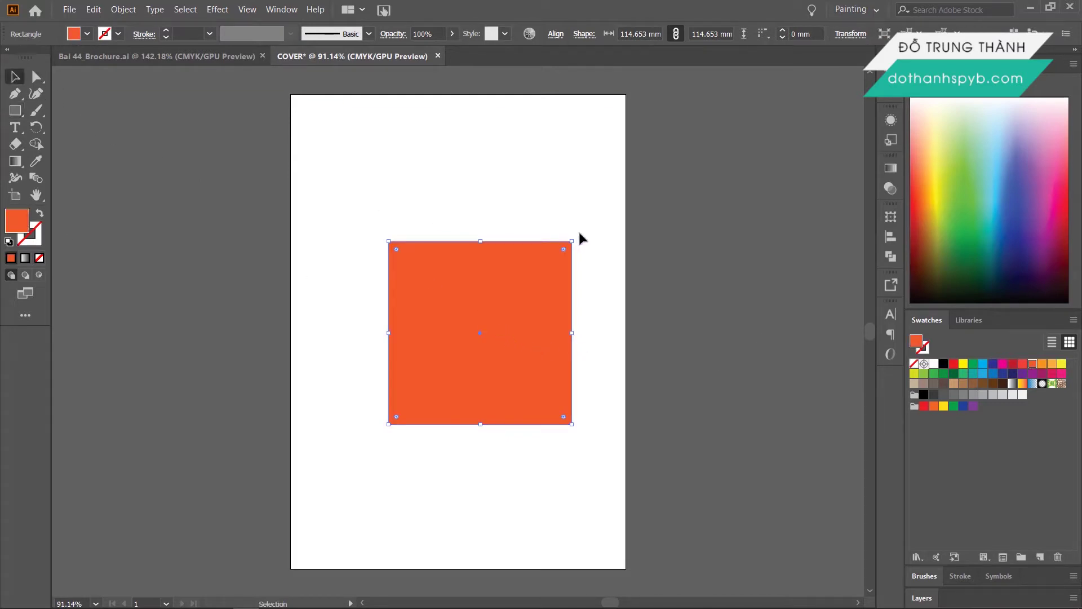
pyautogui.moveTo(575, 234)
pyautogui.mouseDown()
pyautogui.moveTo(609, 296)
pyautogui.moveTo(578, 308)
pyautogui.mouseUp()
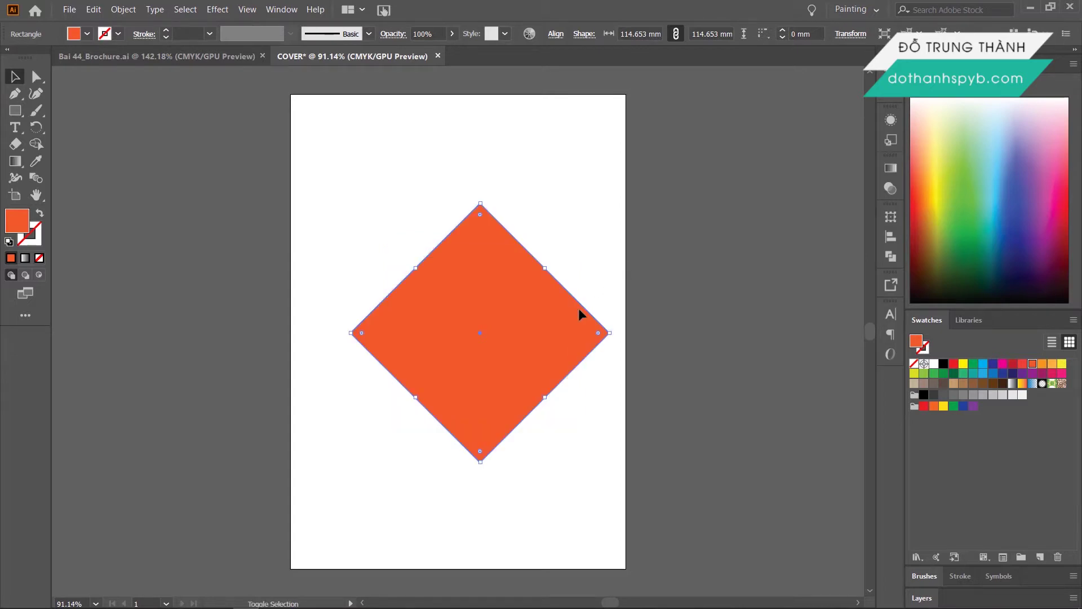
pyautogui.moveTo(479, 214); pyautogui.dragTo(478, 225)
pyautogui.click(891, 237)
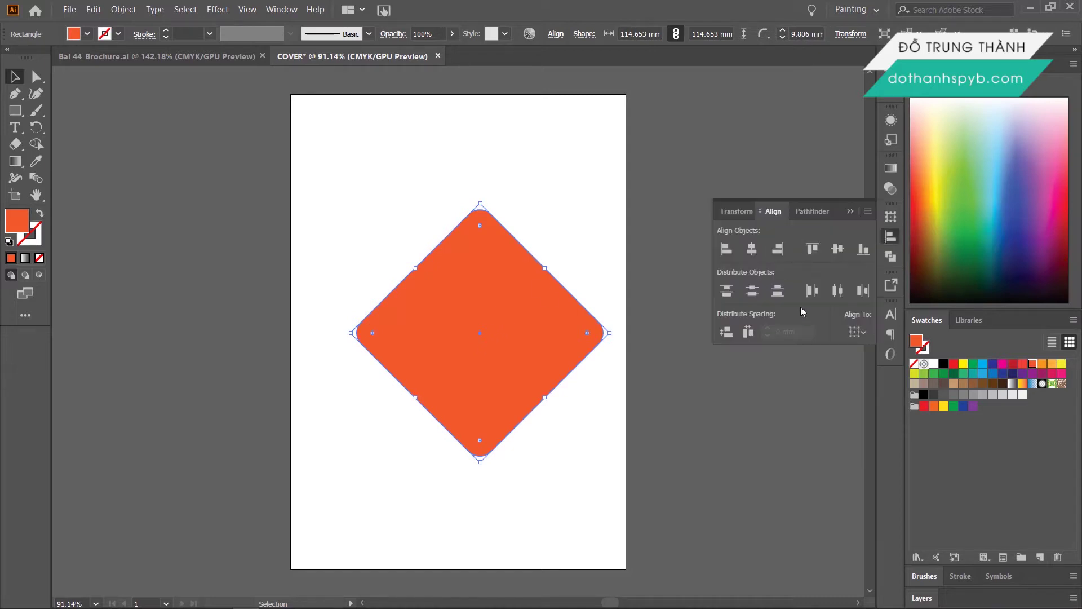
pyautogui.click(854, 333)
pyautogui.click(864, 379)
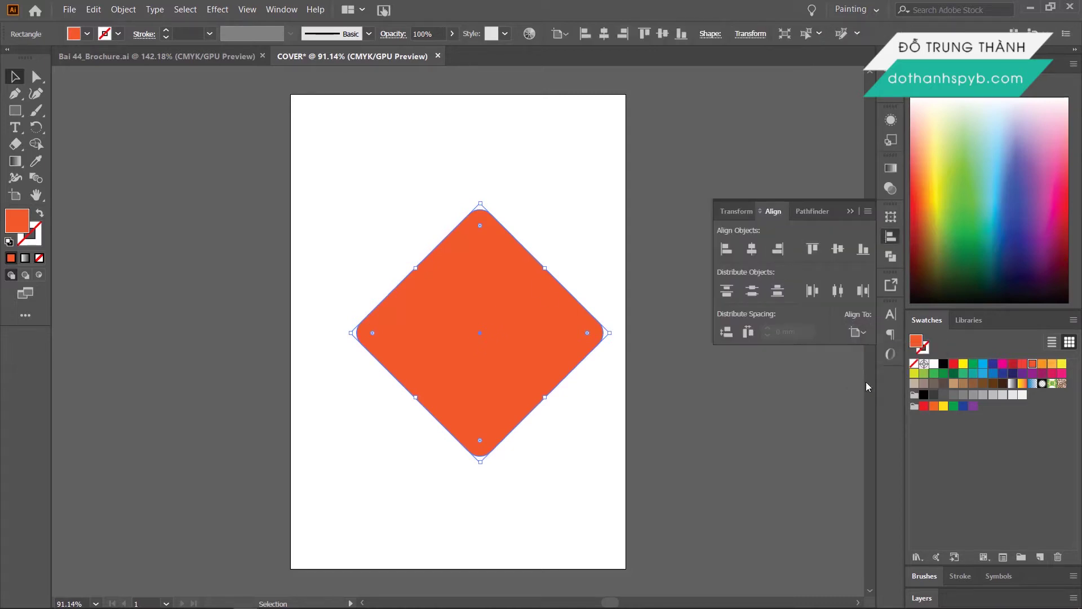
pyautogui.click(751, 250)
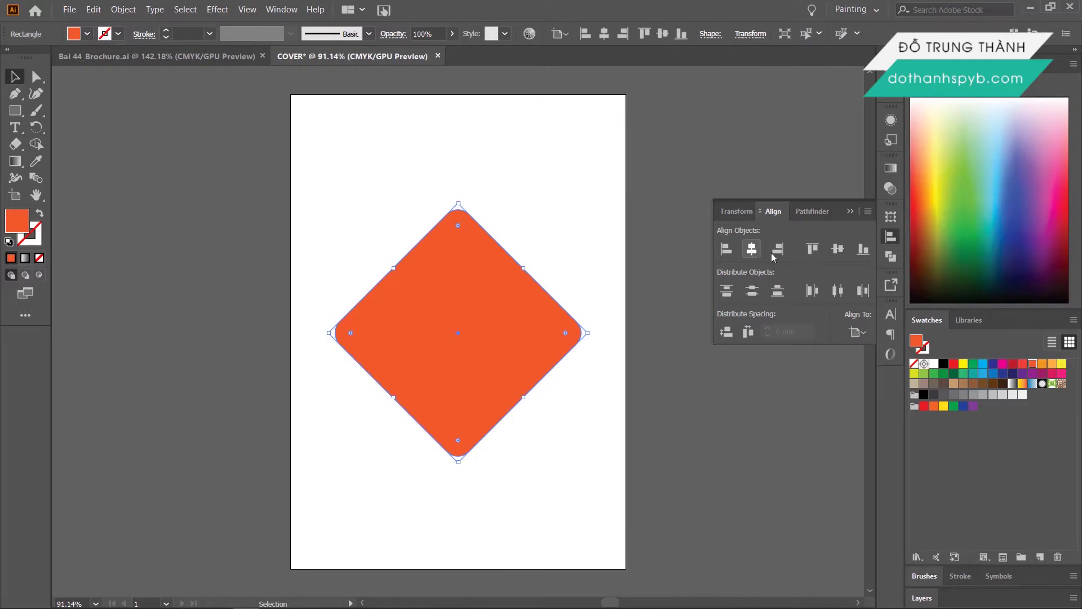
pyautogui.click(836, 251)
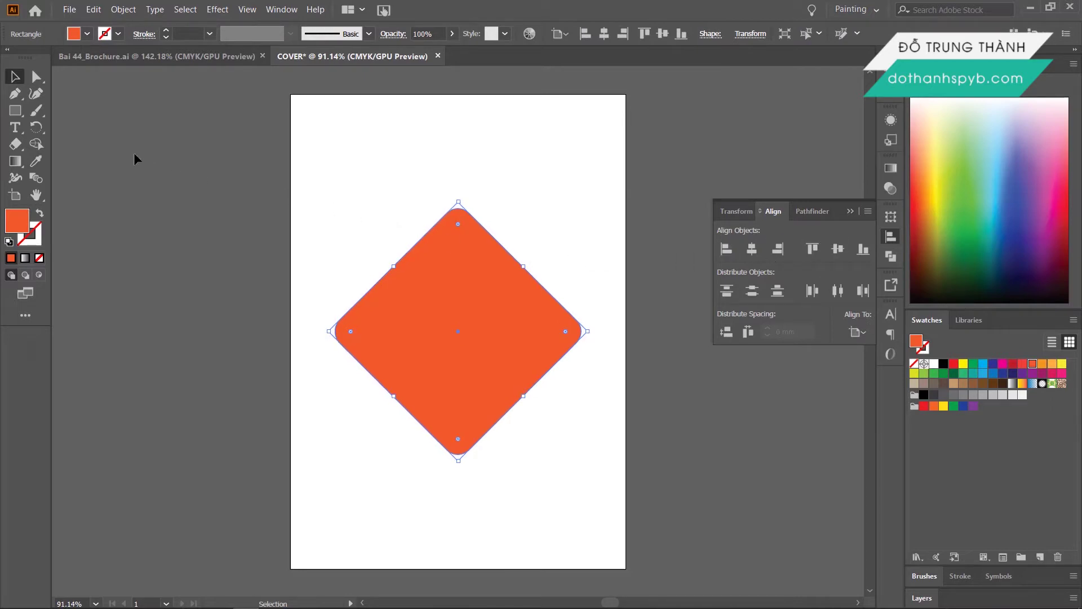
pyautogui.click(15, 110)
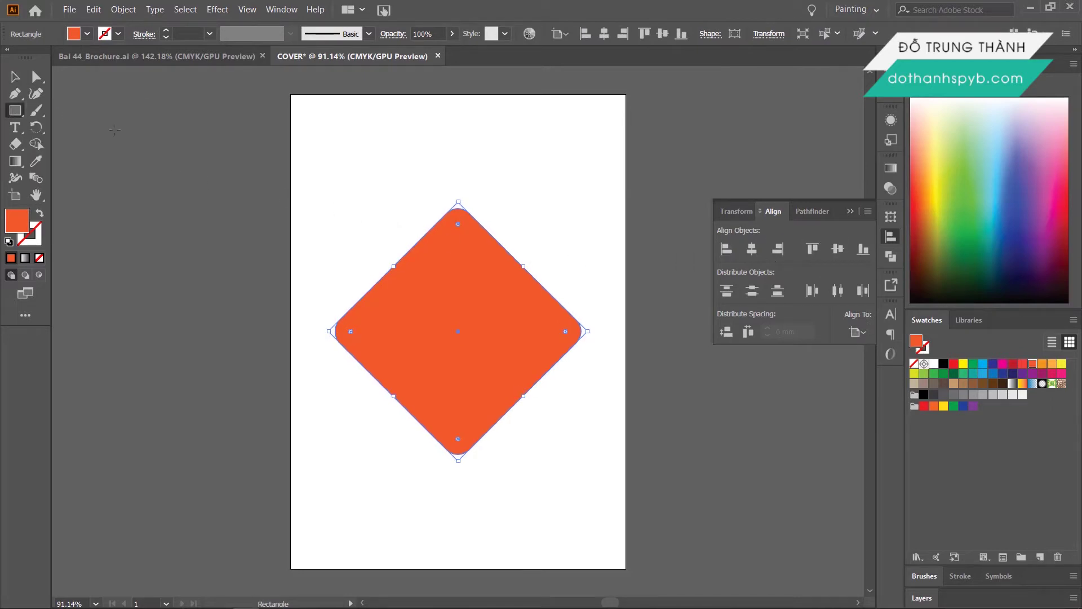
# Step: Draw a tall rectangle down the left side and bring the finished brochure's teal sample square into COVER
pyautogui.moveTo(291, 145)
pyautogui.mouseDown()
pyautogui.moveTo(474, 499)
pyautogui.moveTo(459, 512)
pyautogui.mouseUp()
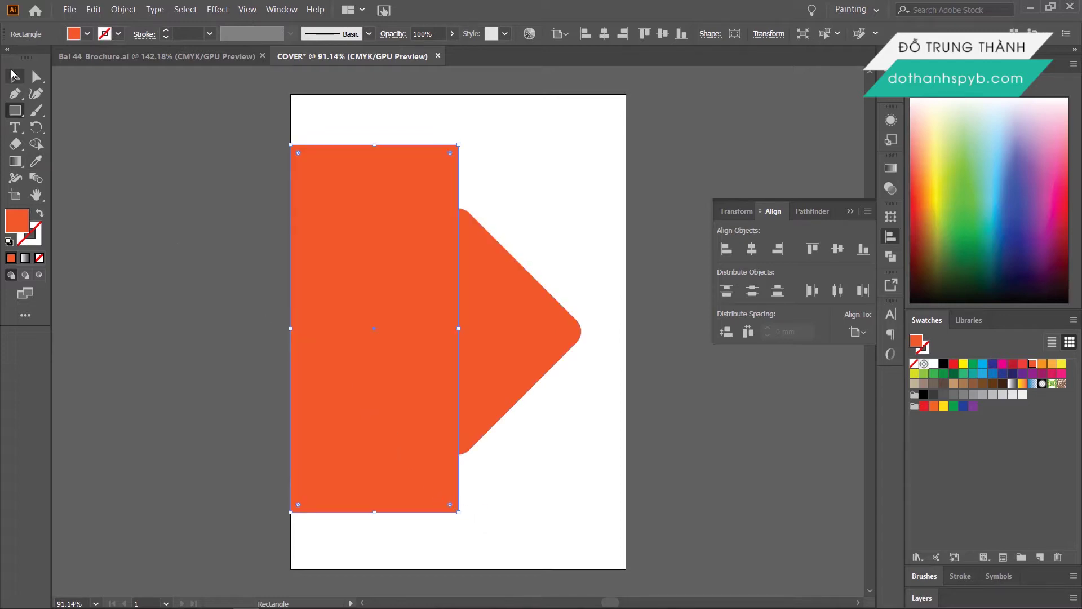
pyautogui.click(15, 76)
pyautogui.click(125, 59)
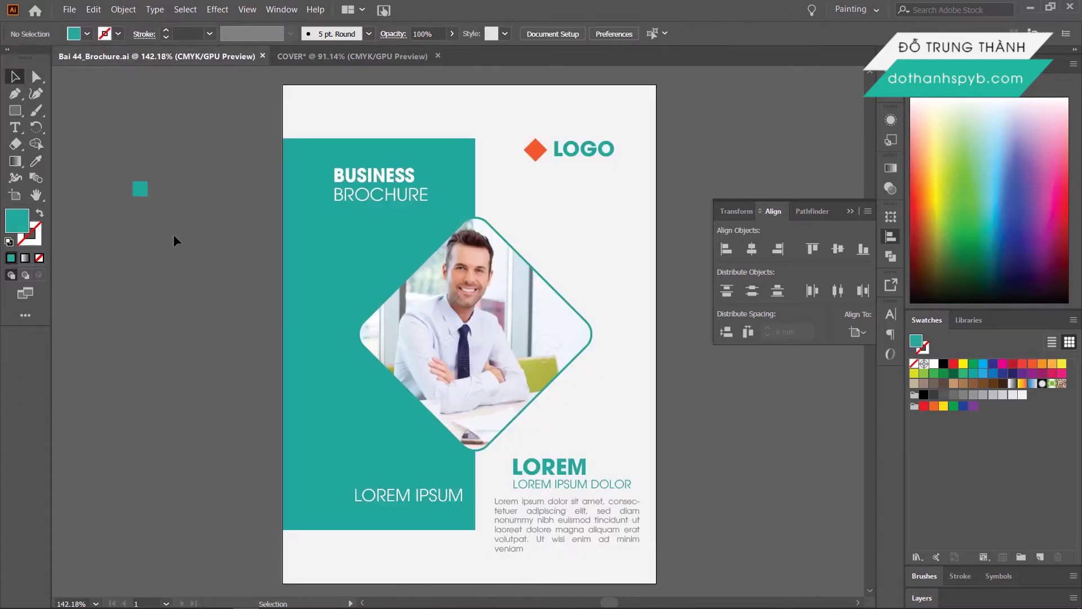
pyautogui.click(146, 192)
pyautogui.moveTo(149, 196); pyautogui.dragTo(151, 192)
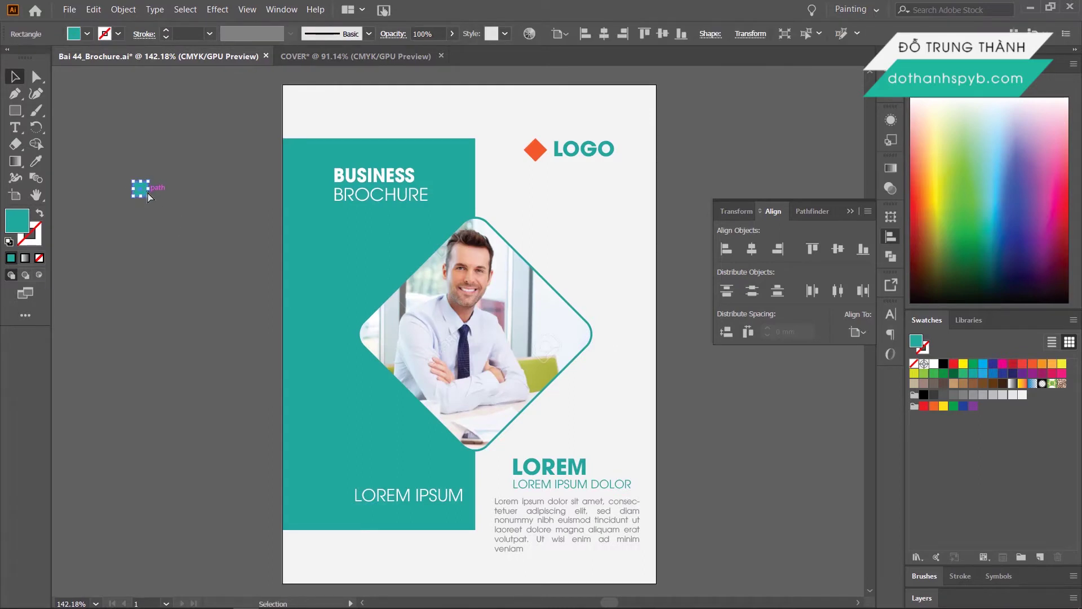
pyautogui.hotkey('ctrl', 'z')
pyautogui.moveTo(152, 200); pyautogui.dragTo(171, 220)
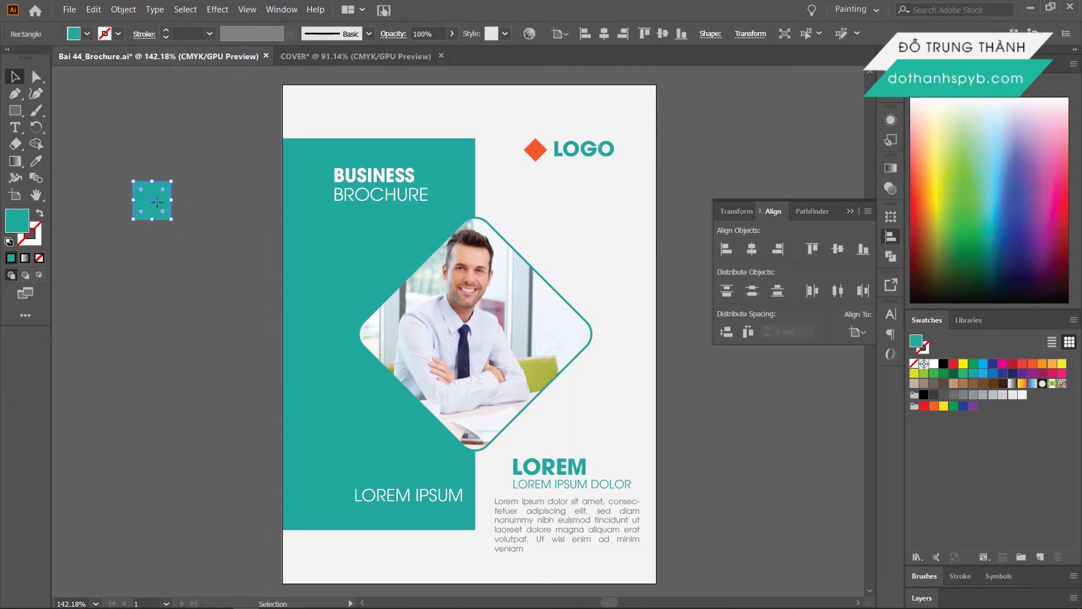
pyautogui.press('a')
pyautogui.click(296, 57)
pyautogui.click(199, 253)
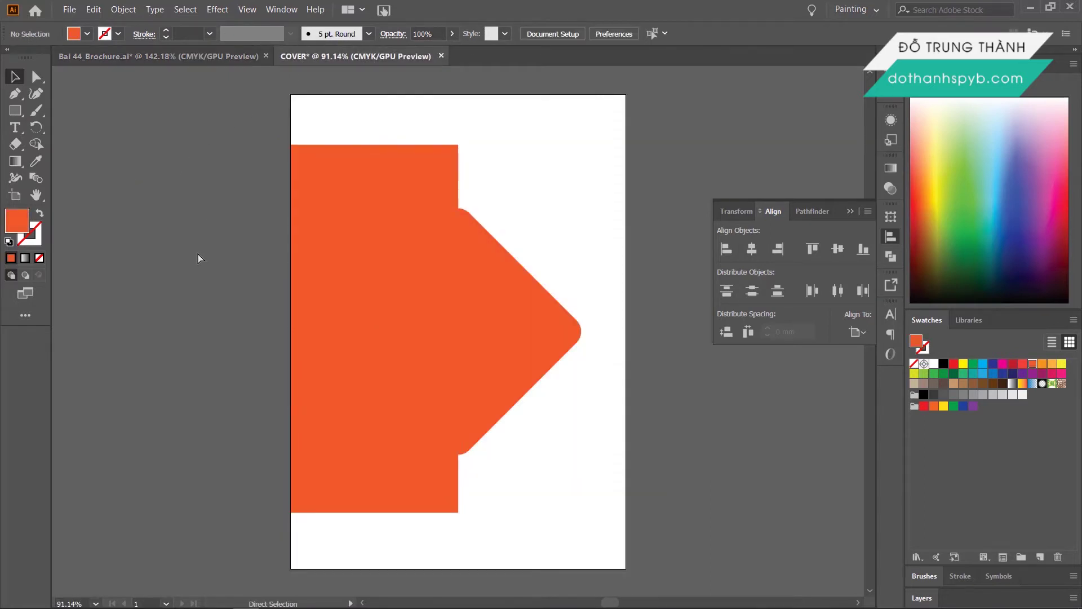
pyautogui.hotkey('ctrl', 'f')
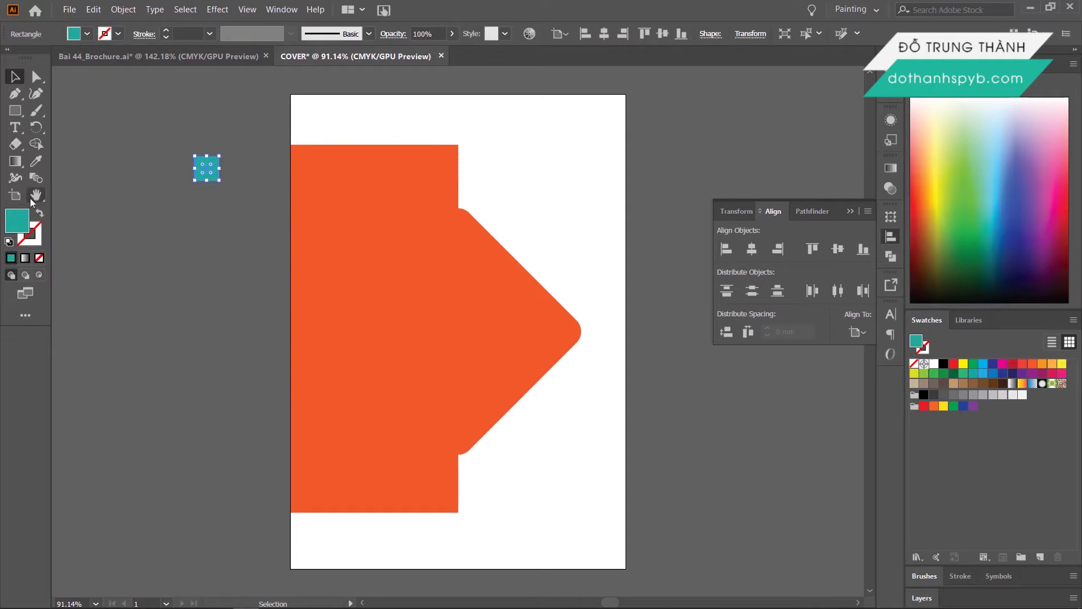
# Step: Recolour the tall rectangle teal and send it behind the orange diamond
pyautogui.click(316, 272)
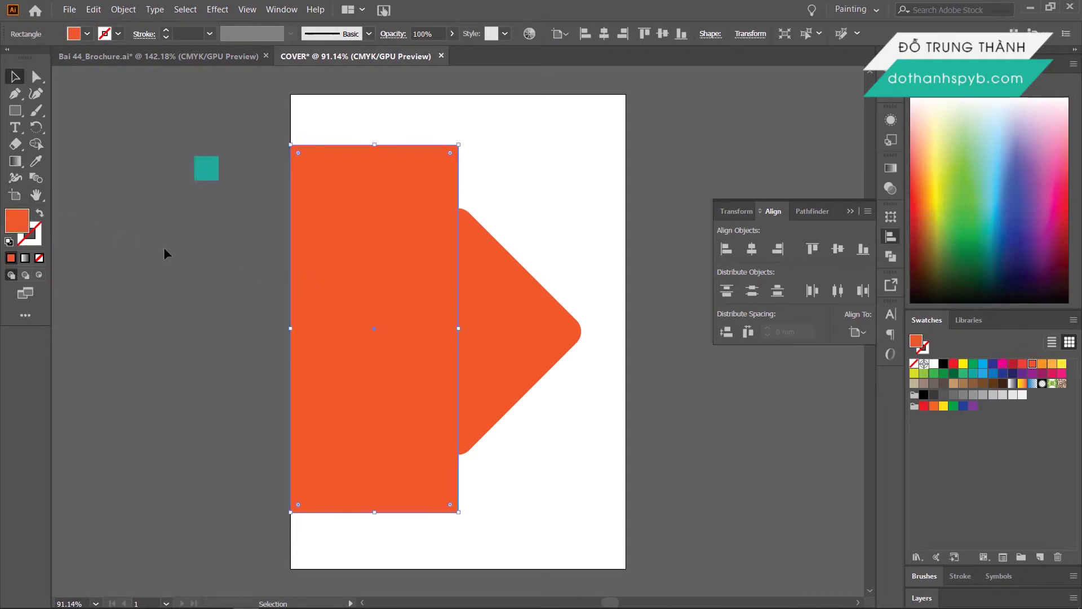
pyautogui.click(36, 162)
pyautogui.click(209, 162)
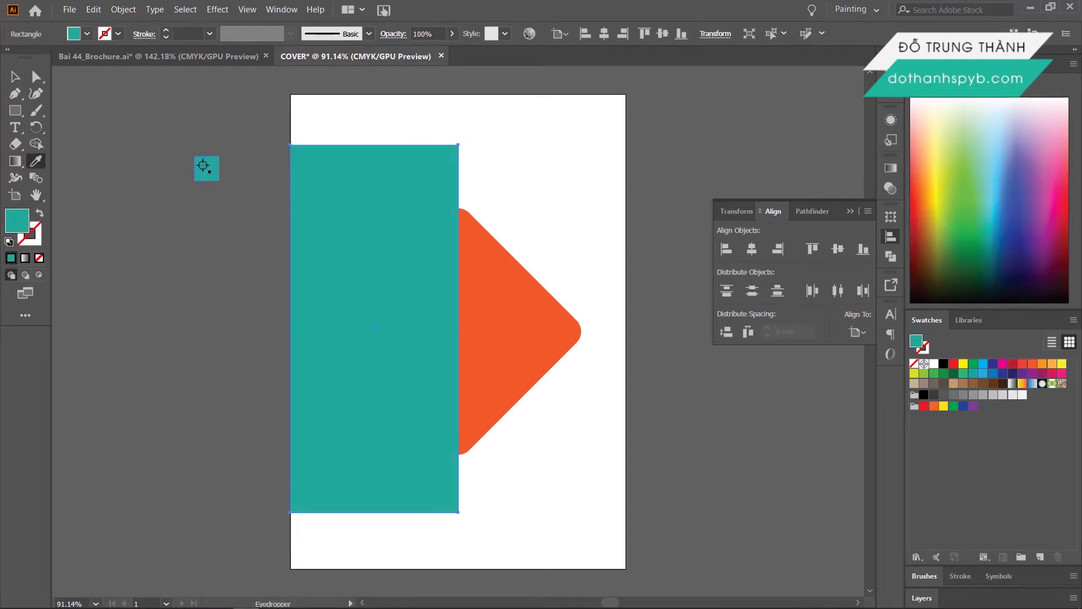
pyautogui.click(15, 76)
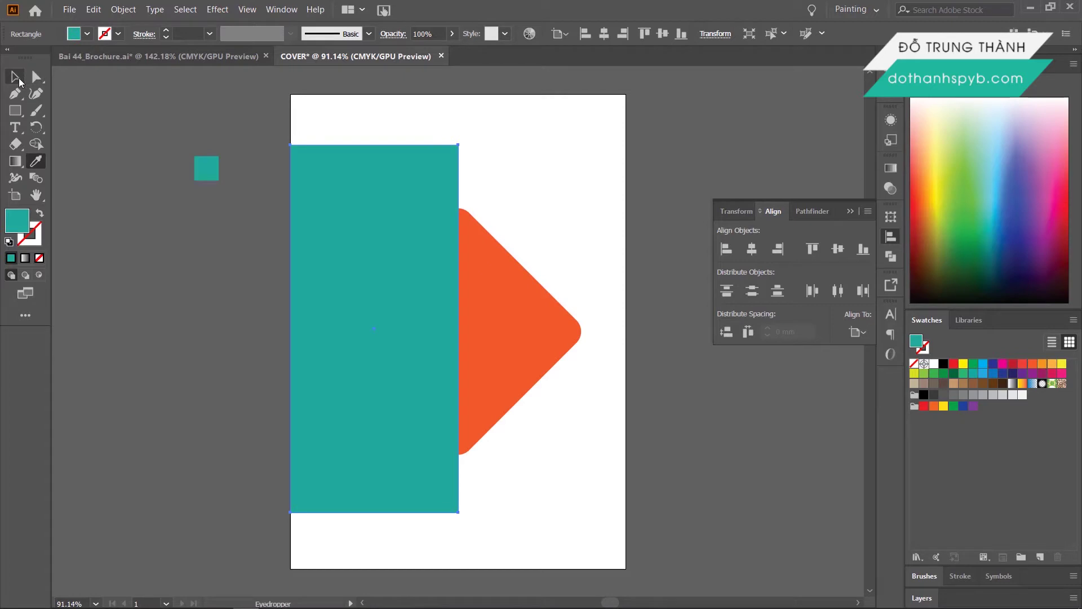
pyautogui.rightClick(346, 242)
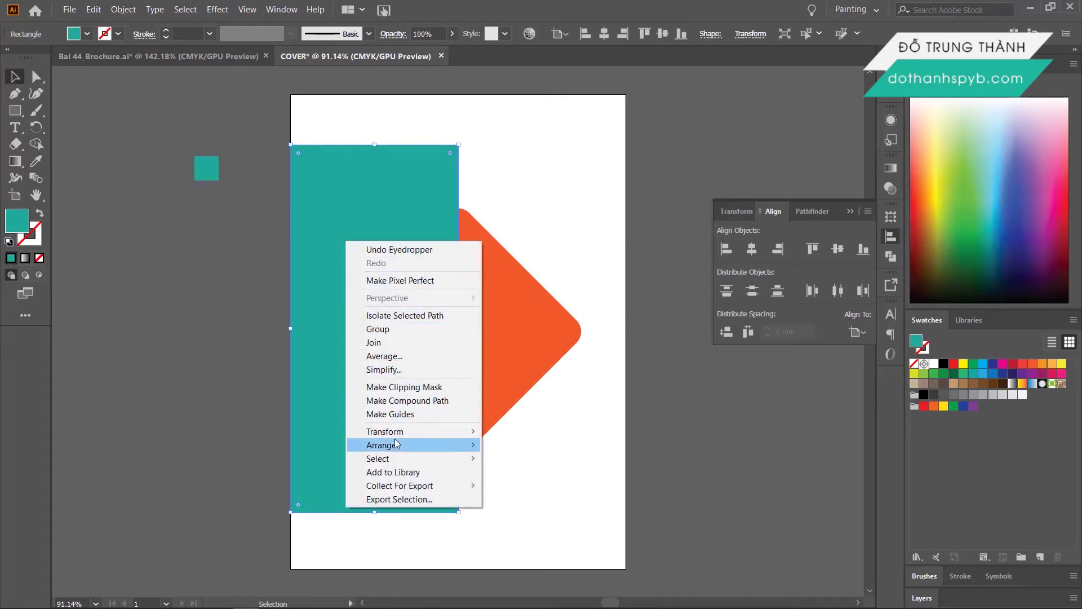
pyautogui.moveTo(384, 445)
pyautogui.click(510, 472)
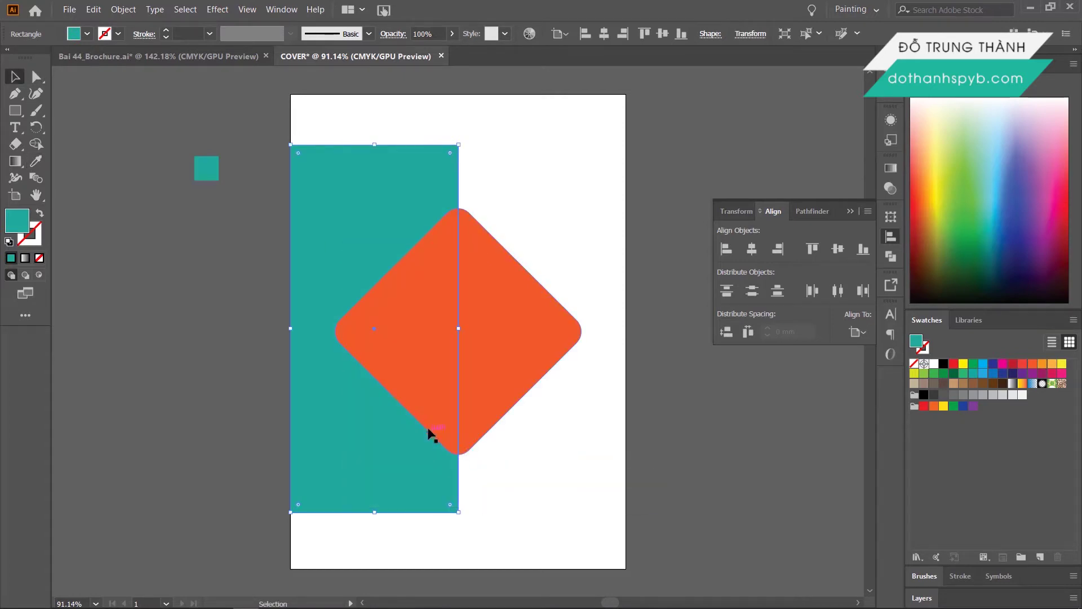
pyautogui.click(506, 345)
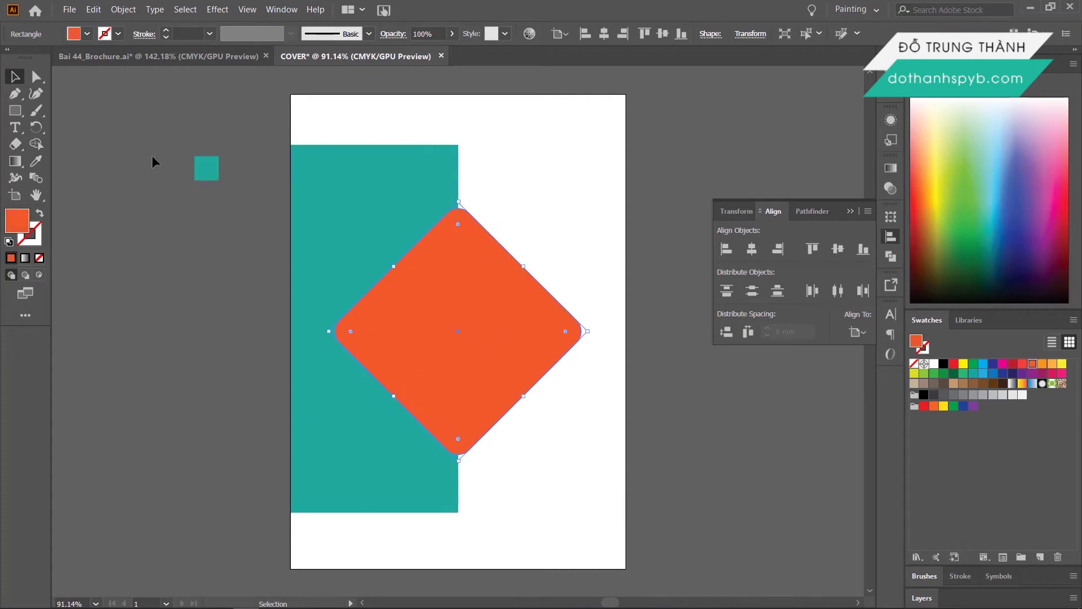
# Step: Place the businessman photo, enlarge it, and send it behind the orange diamond
pyautogui.click(69, 10)
pyautogui.click(74, 210)
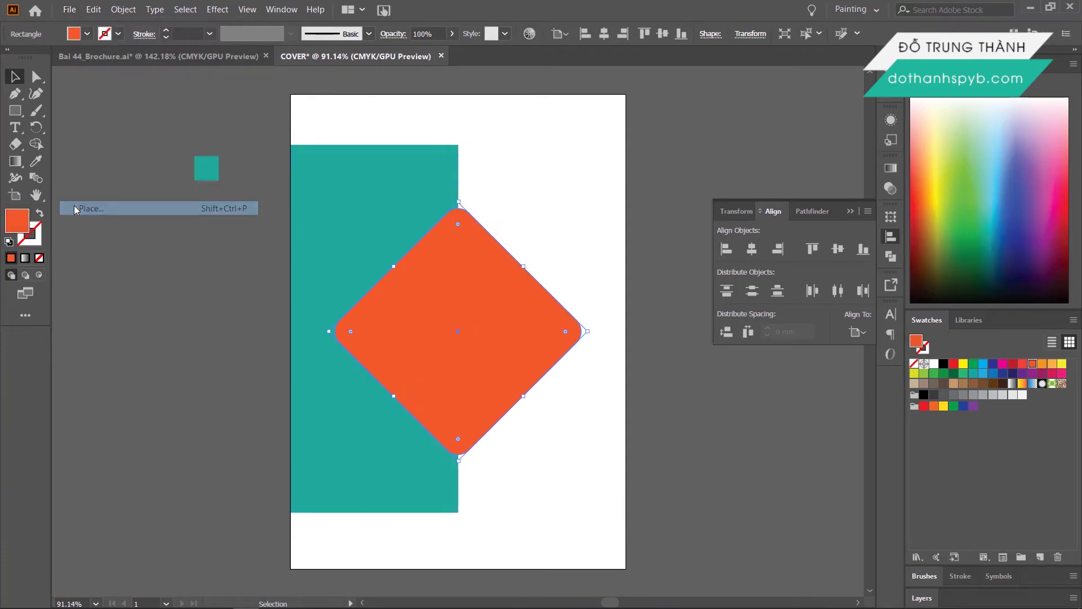
pyautogui.doubleClick(479, 121)
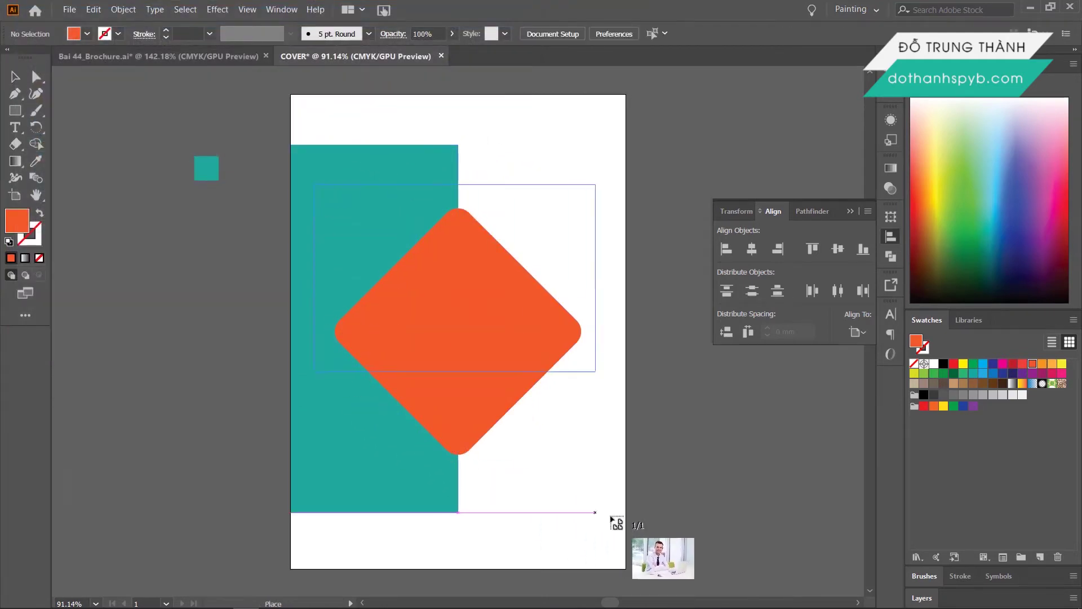
pyautogui.click(660, 546)
pyautogui.moveTo(582, 324); pyautogui.dragTo(583, 360)
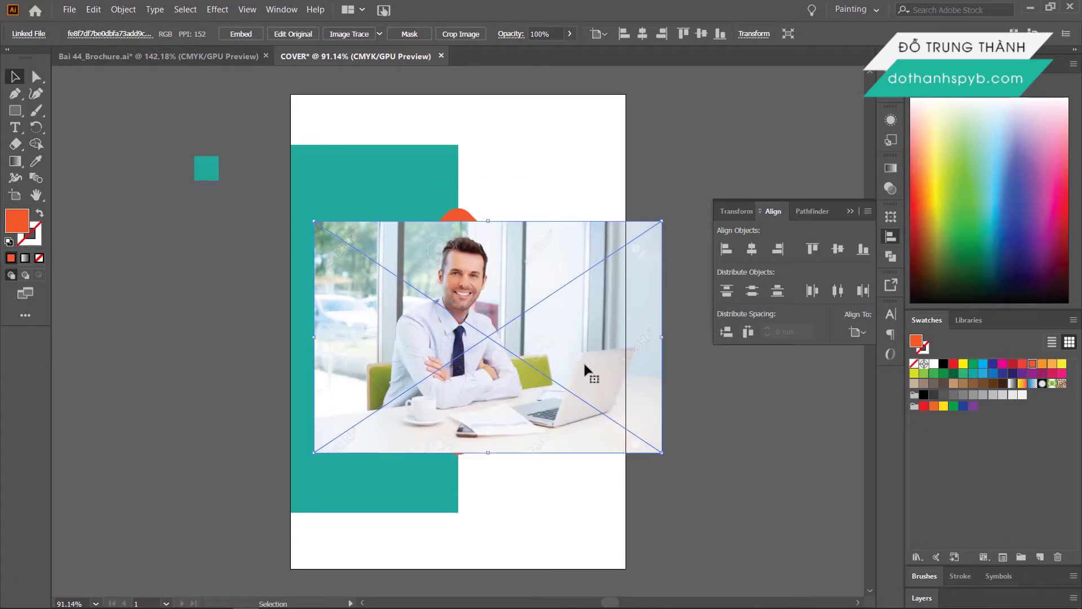
pyautogui.moveTo(662, 222); pyautogui.dragTo(684, 205)
pyautogui.rightClick(570, 282)
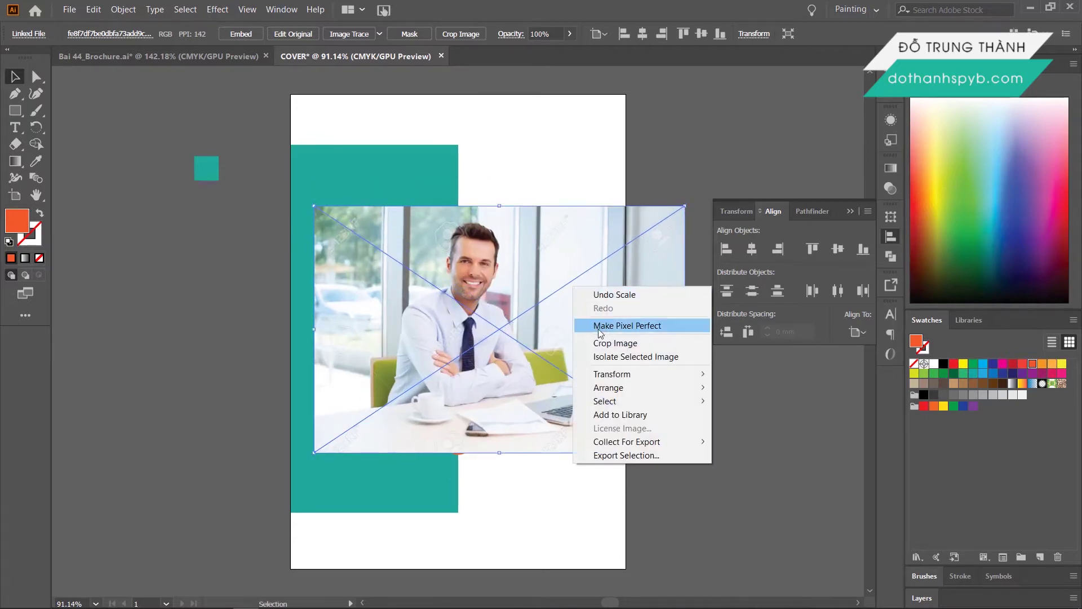
pyautogui.moveTo(608, 387)
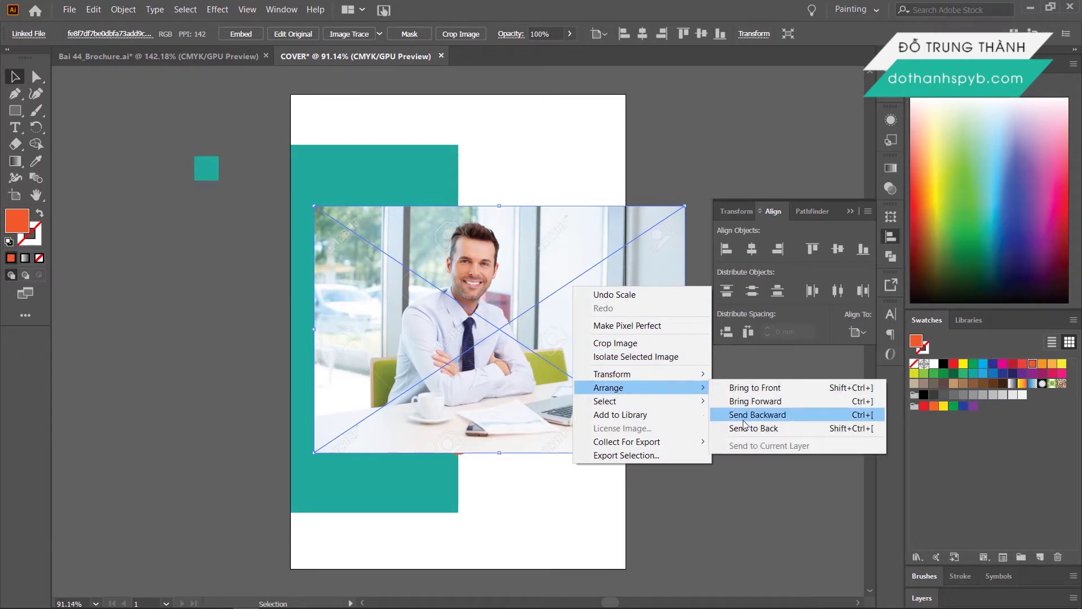
pyautogui.click(736, 429)
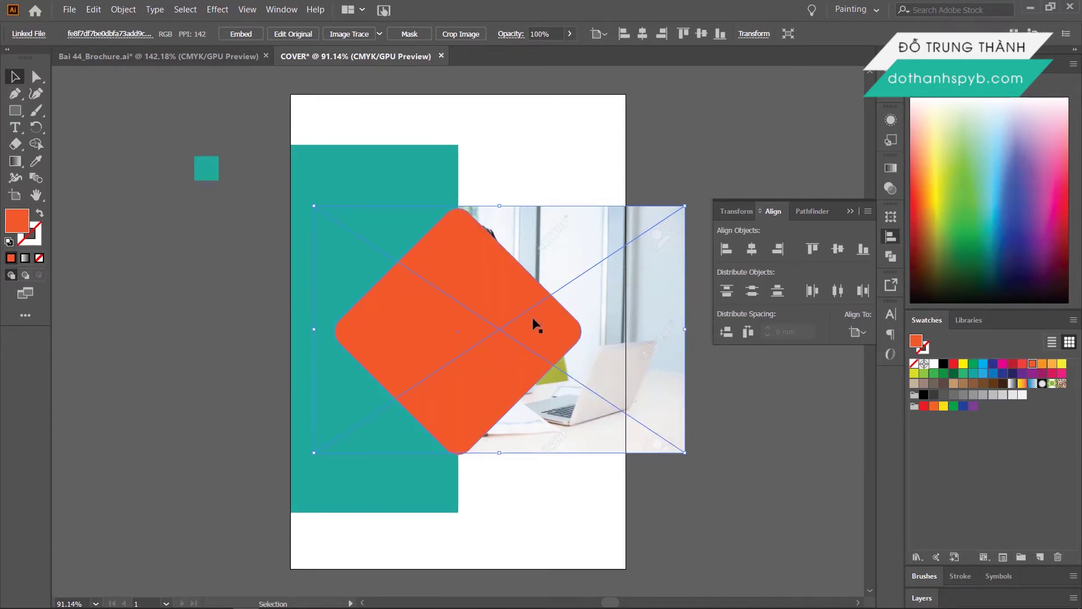
pyautogui.click(708, 362)
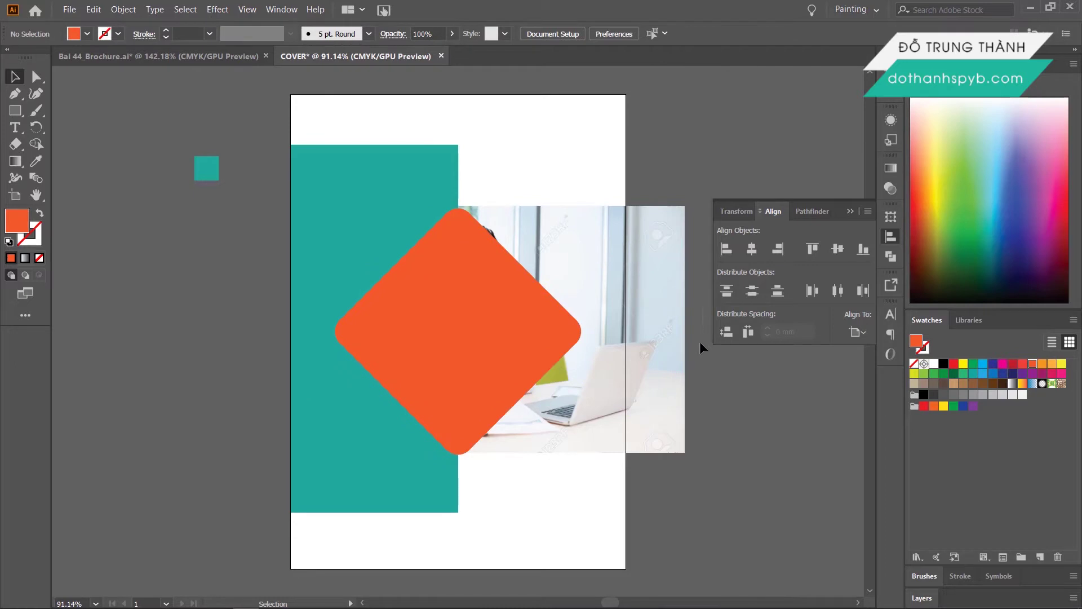
pyautogui.hotkey('ctrl', 'a')
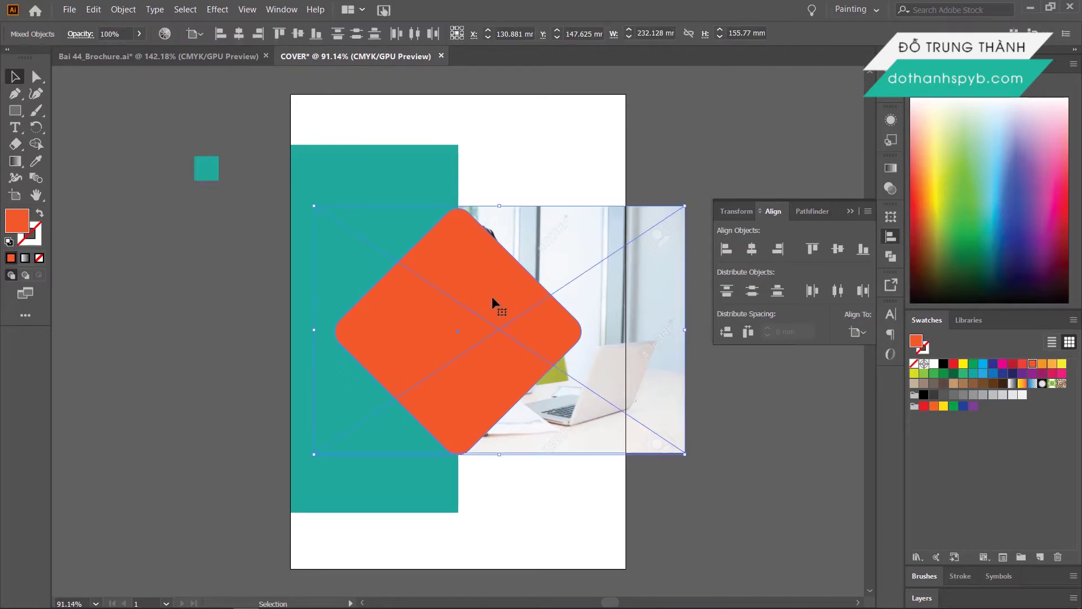
# Step: Clip the photo to the diamond, then shift it left and enlarge it inside the mask
pyautogui.rightClick(494, 300)
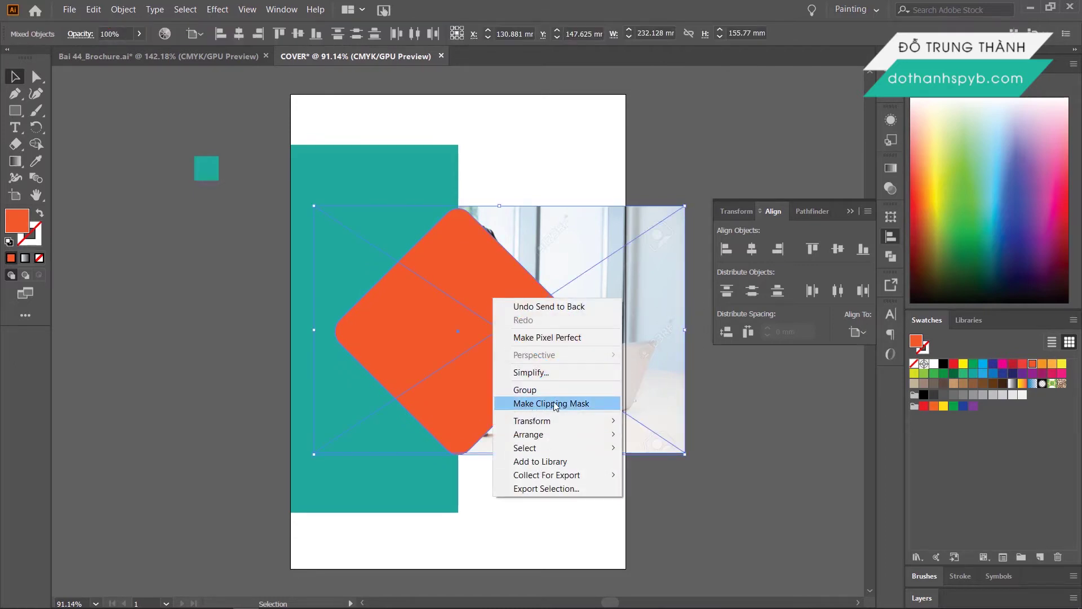
pyautogui.click(580, 404)
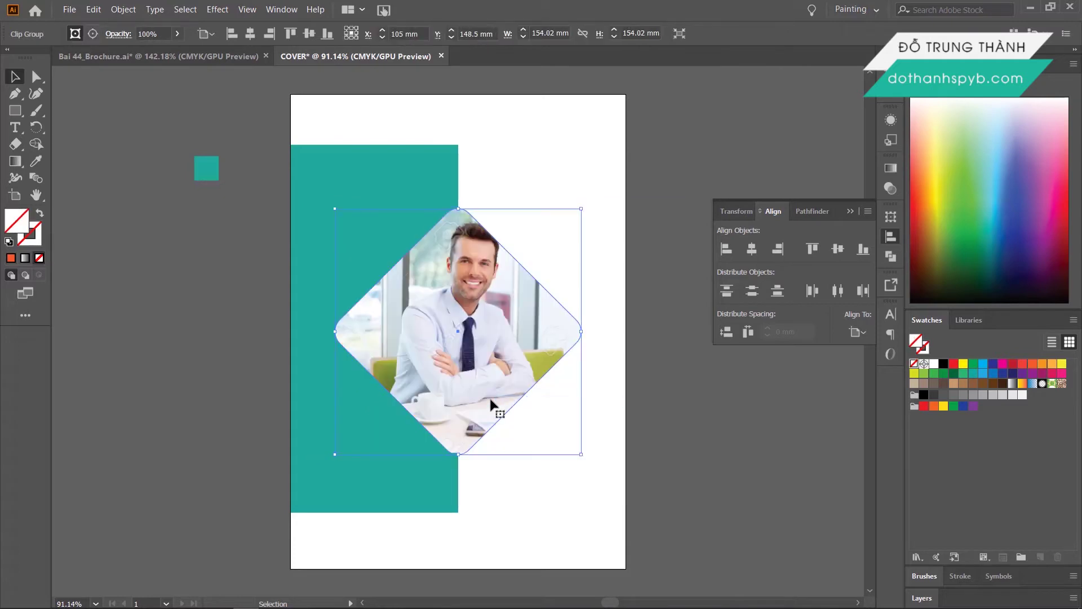
pyautogui.doubleClick(436, 363)
pyautogui.moveTo(478, 375); pyautogui.dragTo(428, 375)
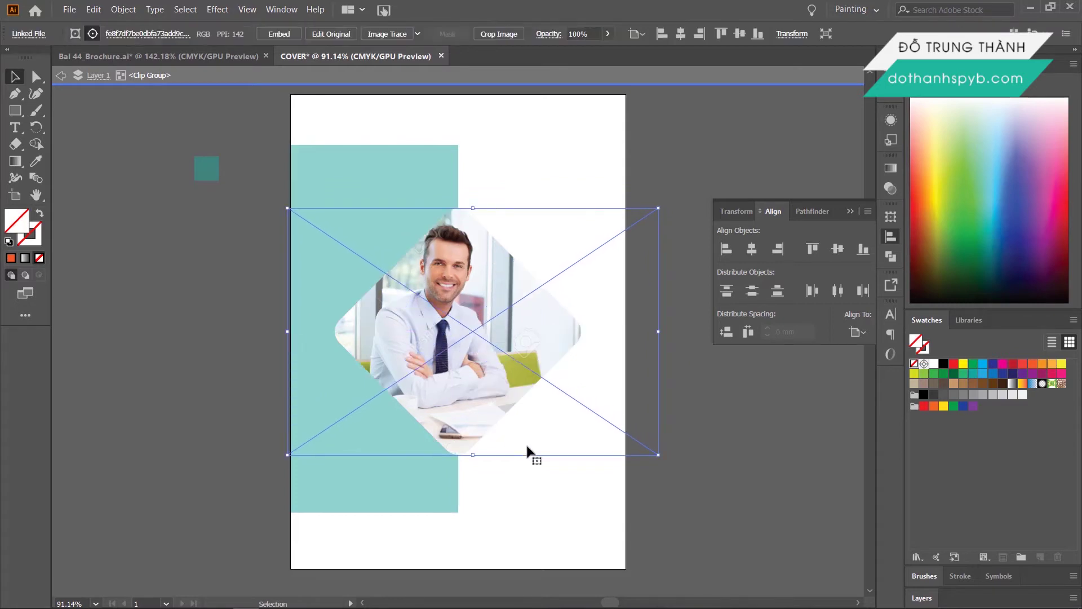
pyautogui.moveTo(659, 454); pyautogui.dragTo(669, 462)
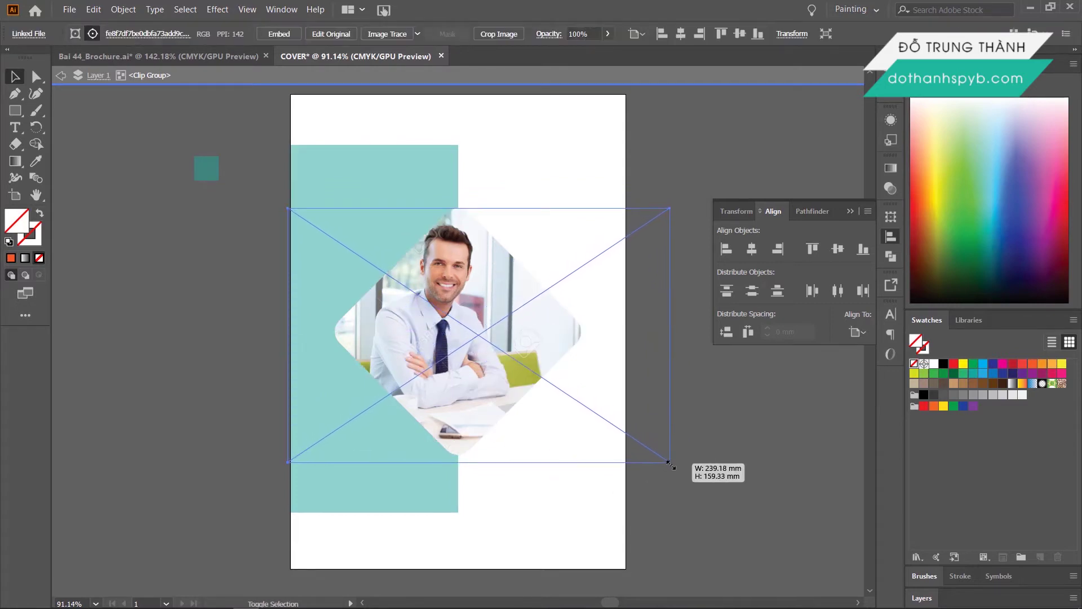
pyautogui.moveTo(488, 367); pyautogui.dragTo(487, 361)
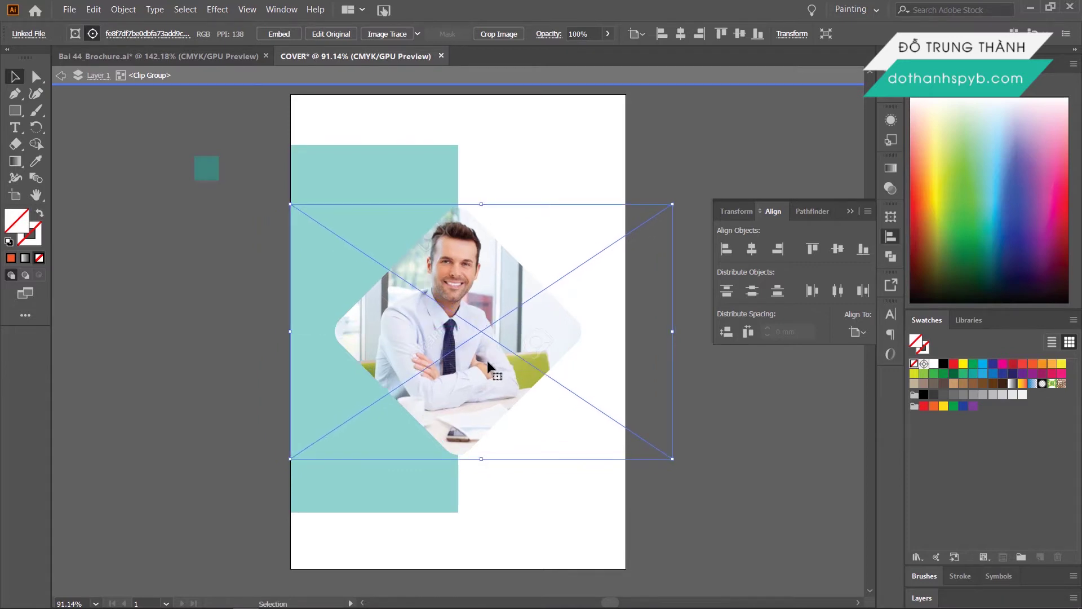
pyautogui.click(692, 393)
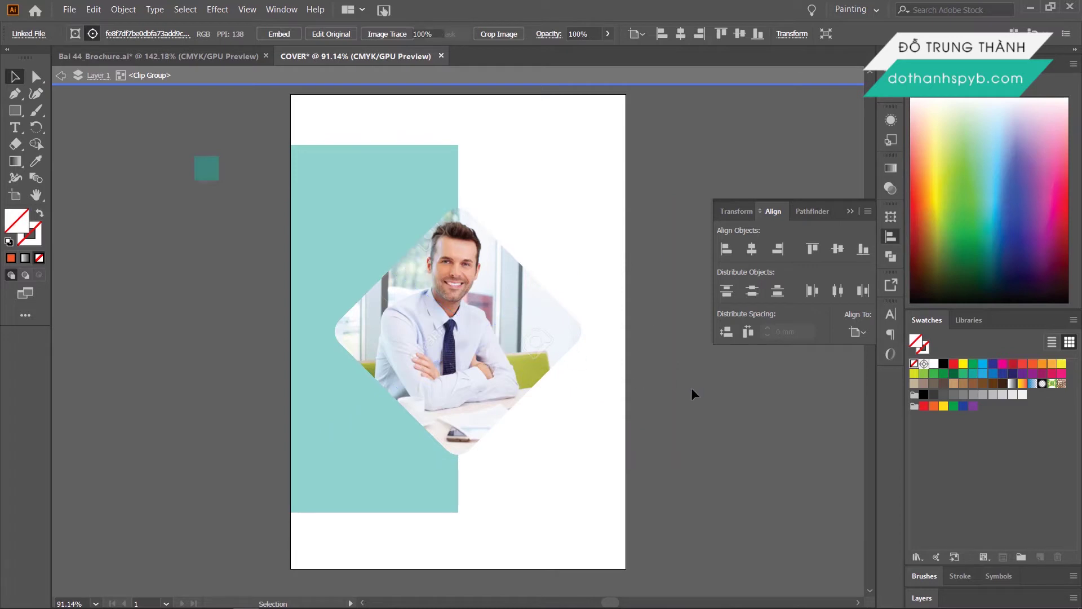
# Step: Give the diamond photo a 3 pt teal outline sampled from the teal square
pyautogui.press('Escape')
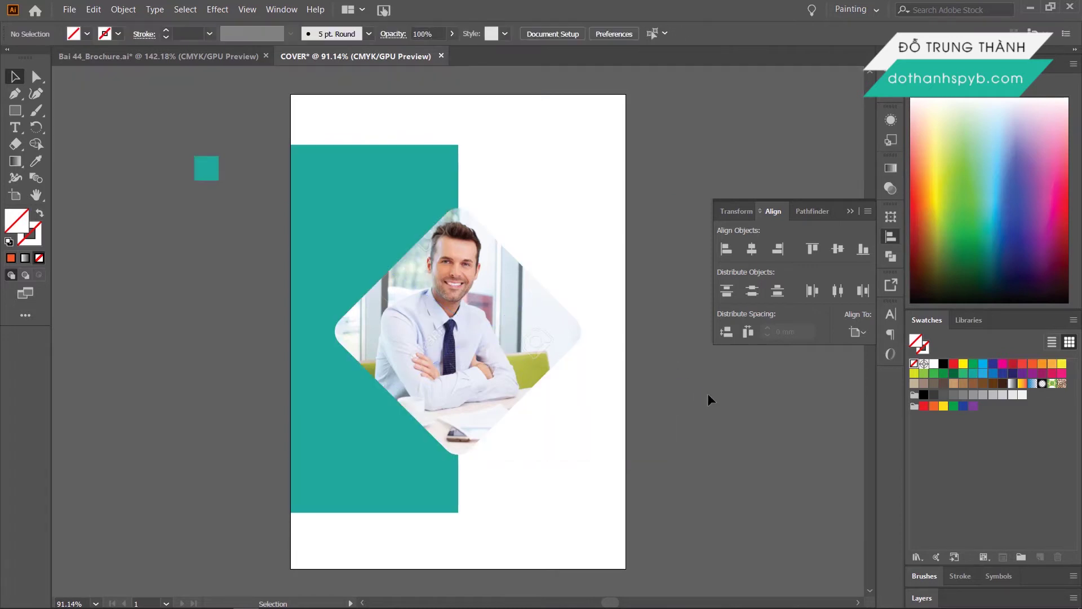
pyautogui.click(479, 279)
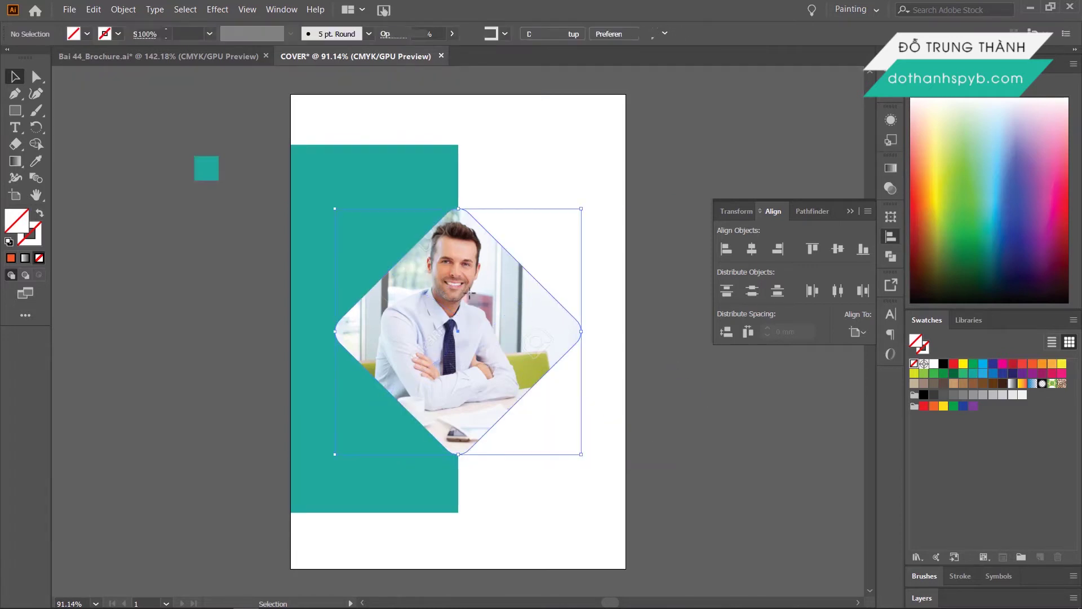
pyautogui.click(36, 161)
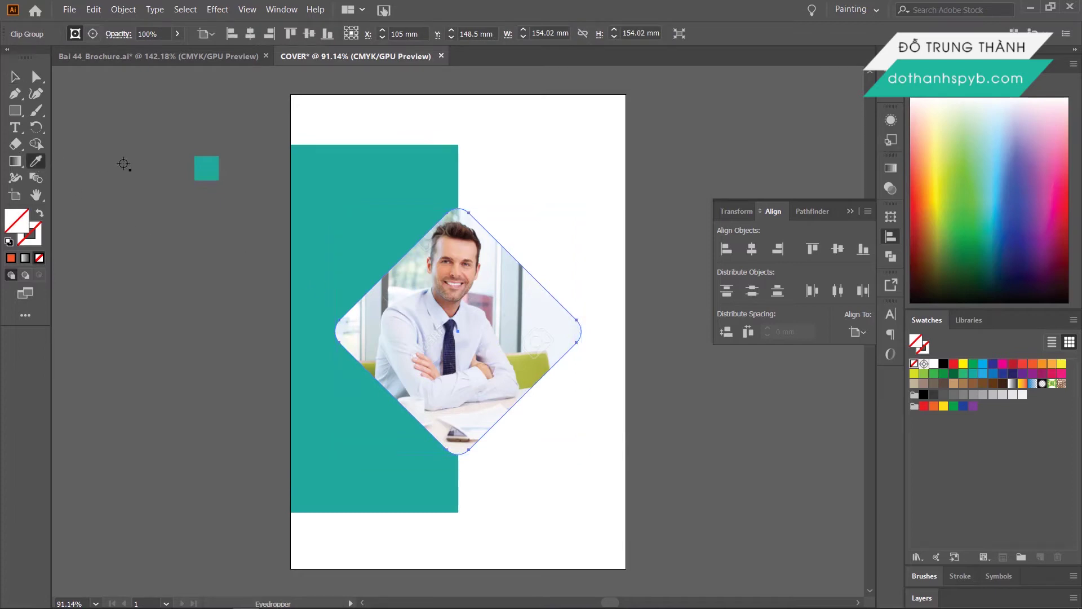
pyautogui.click(205, 166)
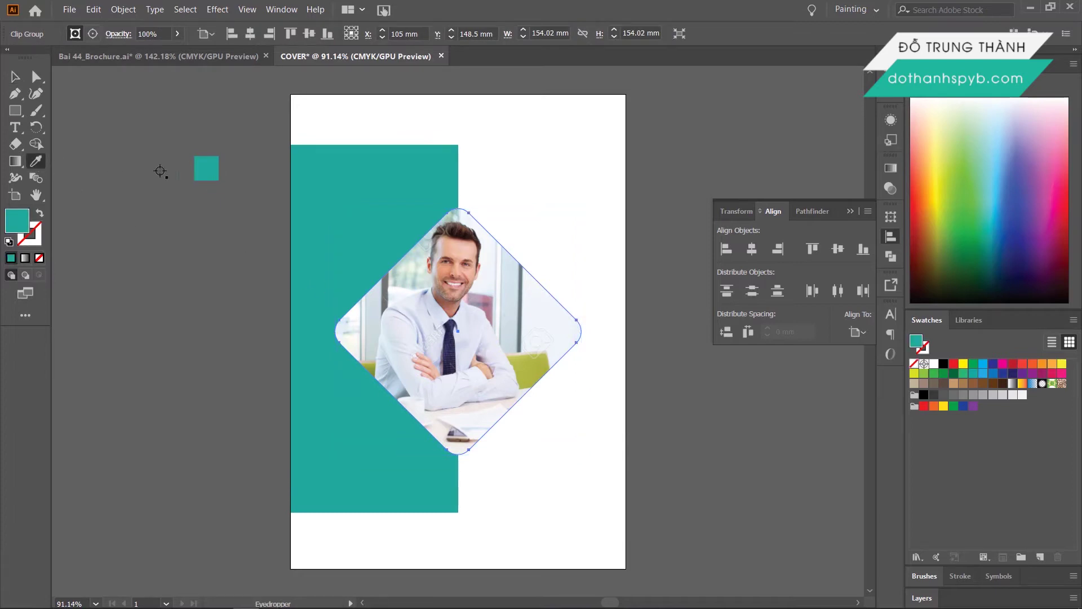
pyautogui.click(39, 212)
pyautogui.click(41, 227)
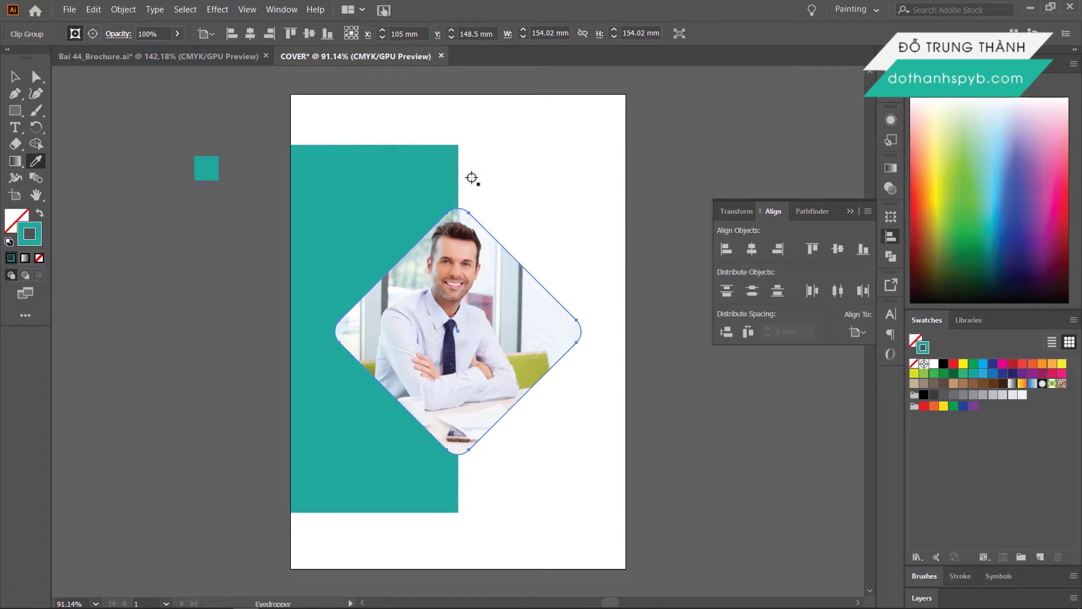
pyautogui.click(930, 64)
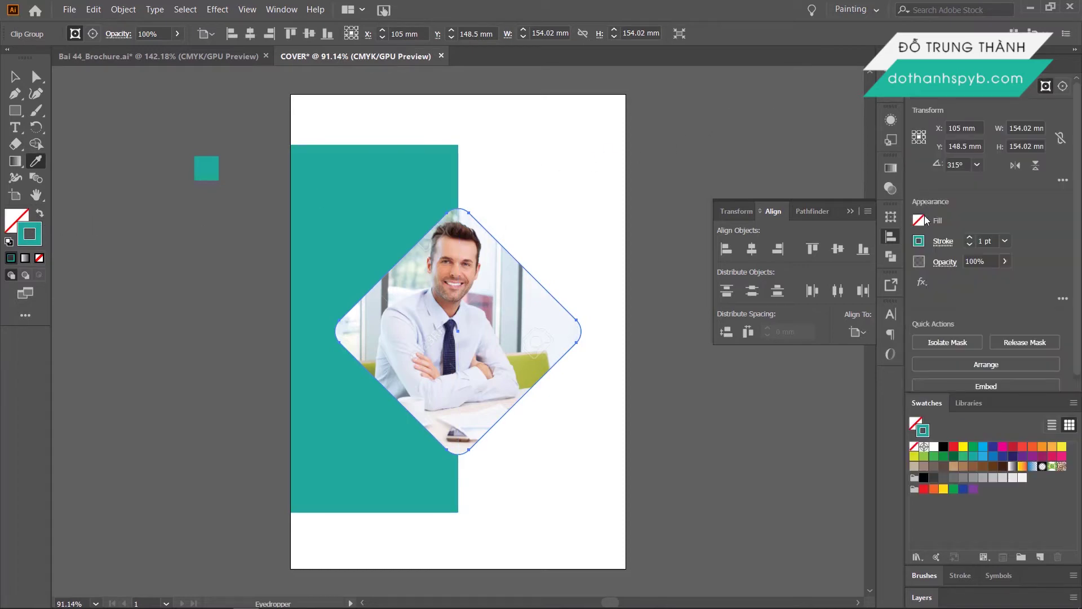
pyautogui.click(1004, 240)
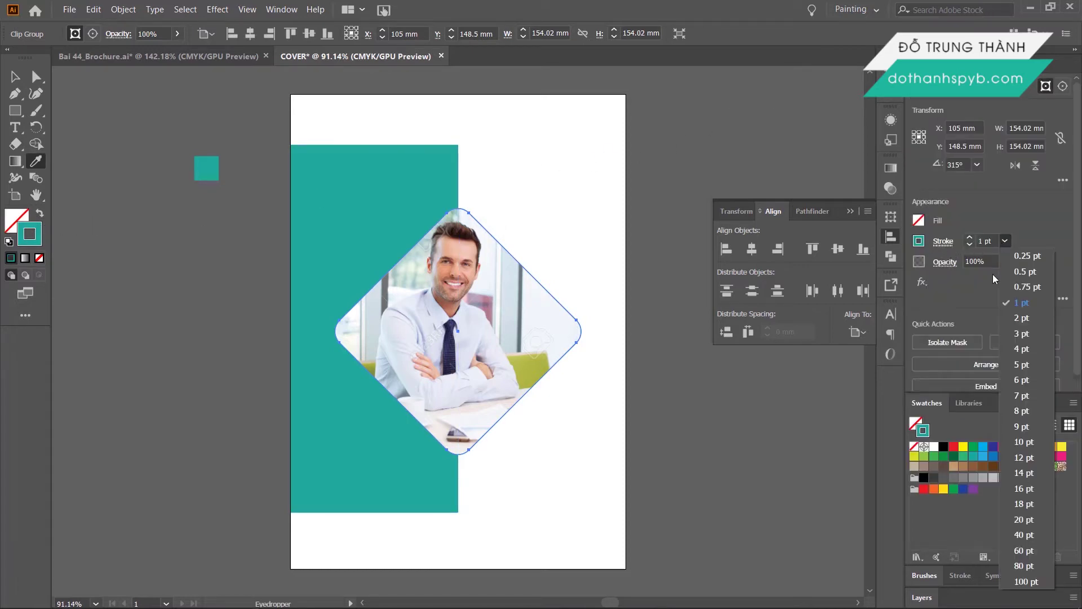
pyautogui.click(1014, 334)
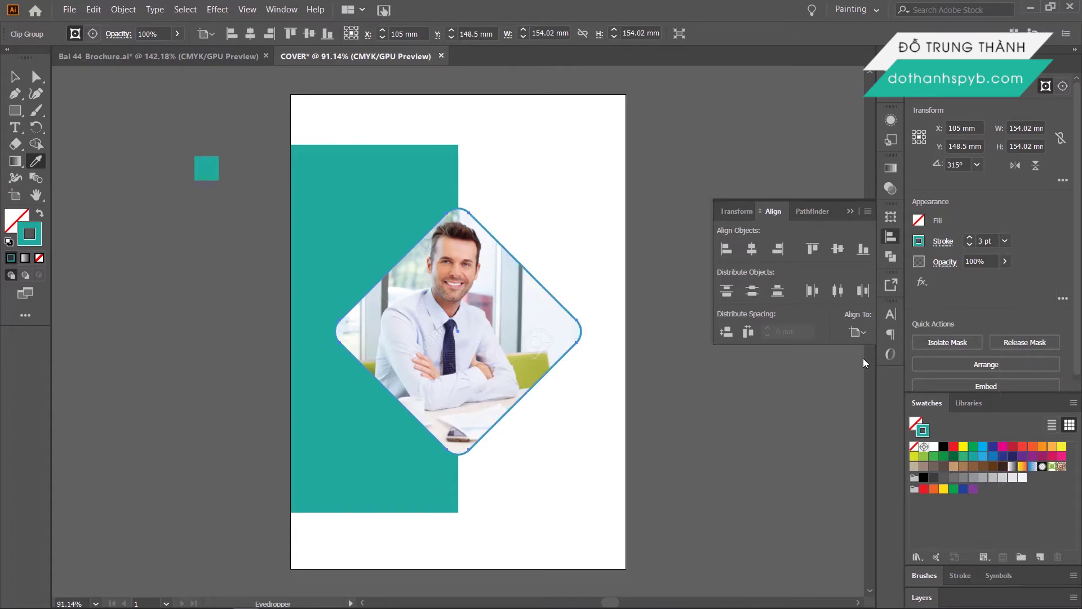
# Step: Centre the teal panel vertically on the artboard
pyautogui.click(15, 77)
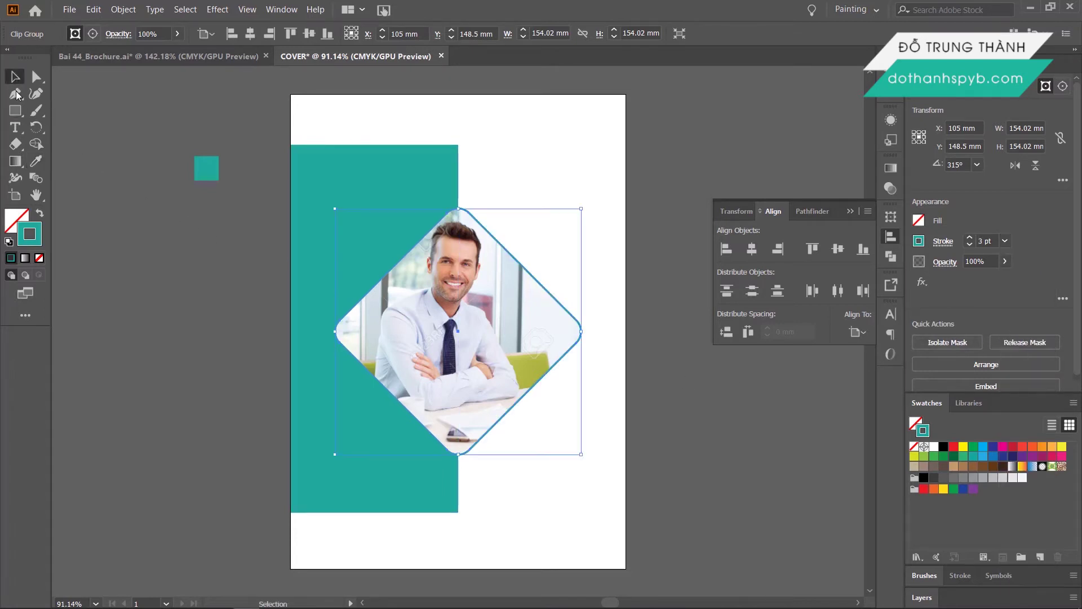
pyautogui.click(656, 396)
pyautogui.click(315, 398)
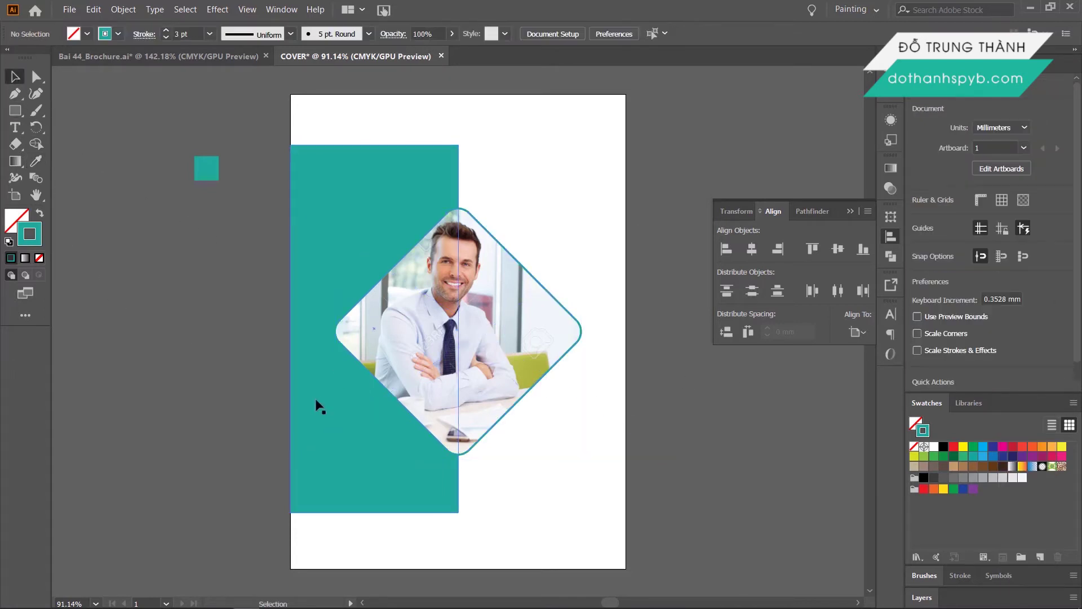
pyautogui.click(854, 334)
pyautogui.click(876, 379)
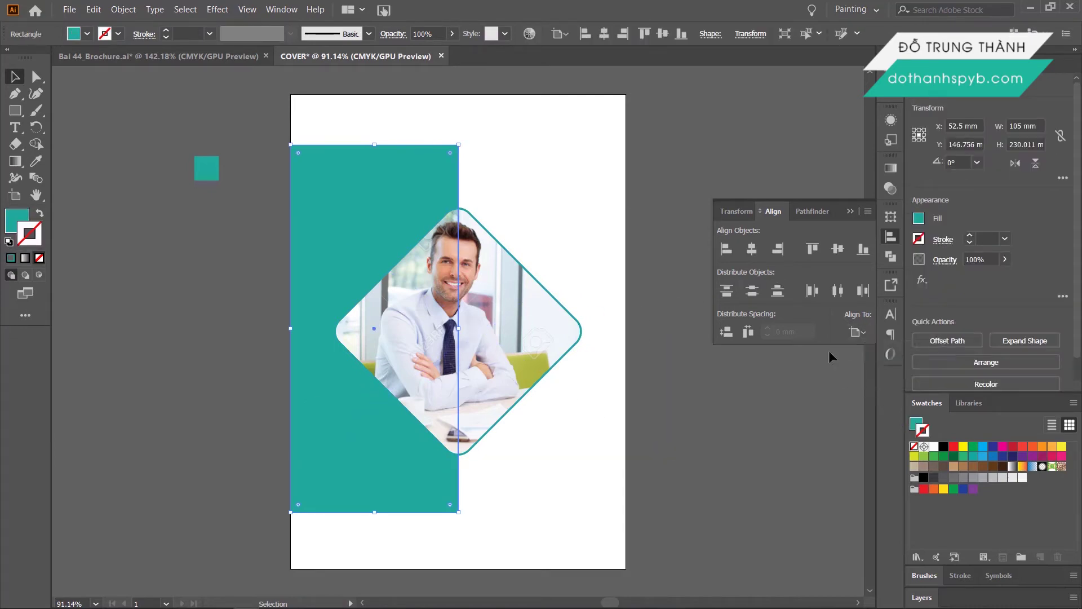
pyautogui.click(830, 252)
pyautogui.click(649, 249)
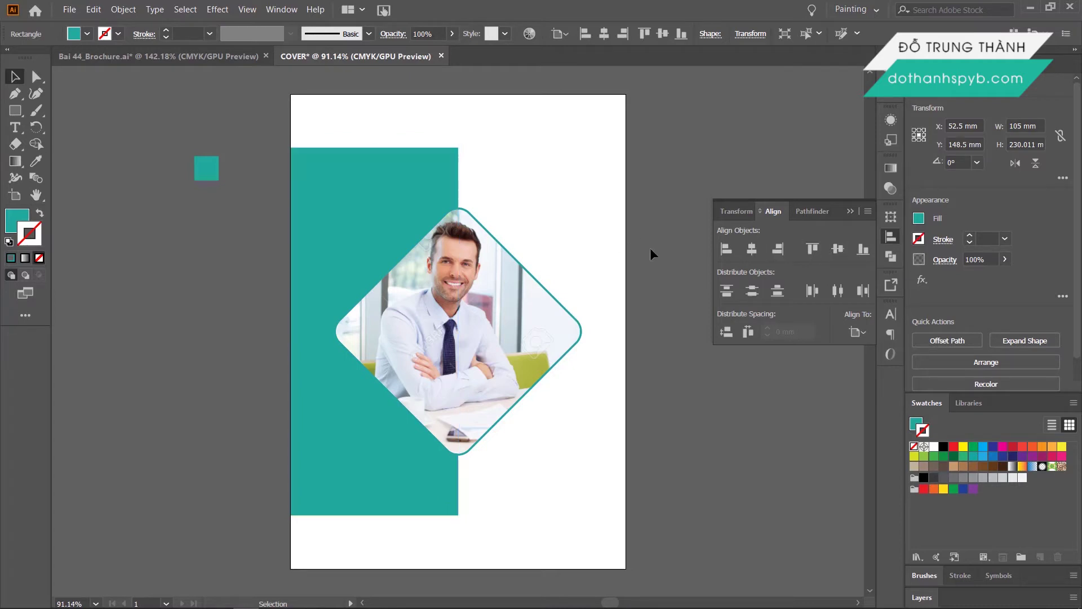
# Step: Type a BUSINESS title on the teal panel and enlarge it
pyautogui.click(18, 128)
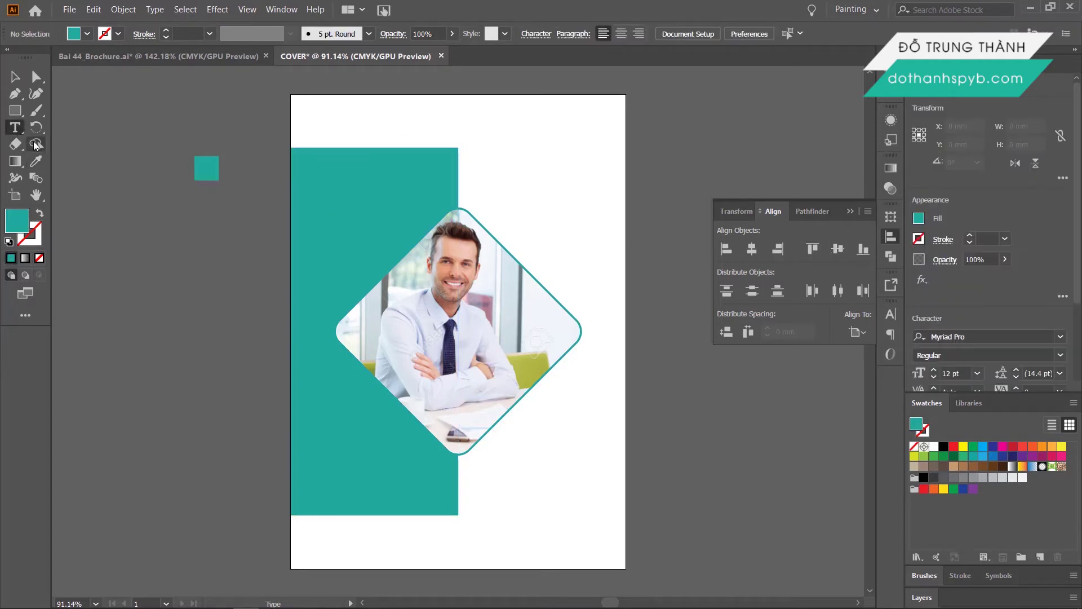
pyautogui.click(324, 171)
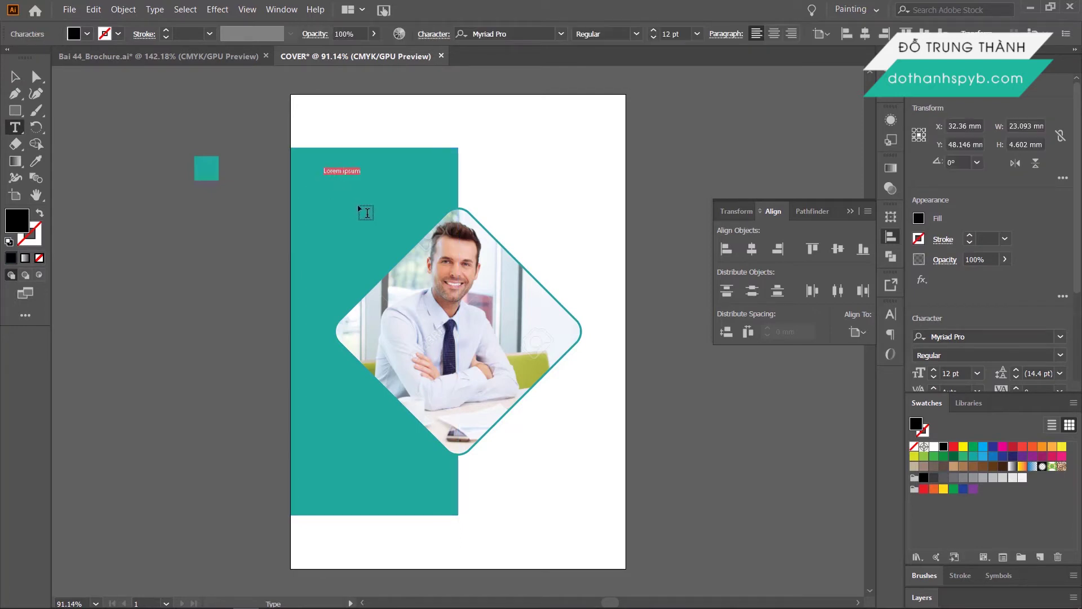
pyautogui.write('BUSINESS')
pyautogui.click(16, 76)
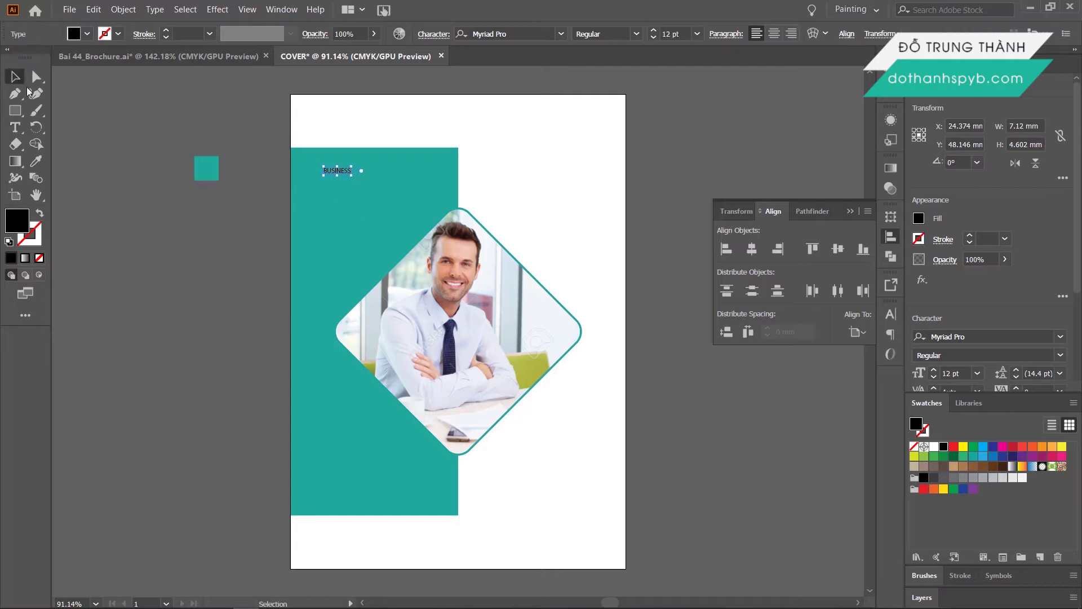
pyautogui.moveTo(352, 175); pyautogui.dragTo(401, 193)
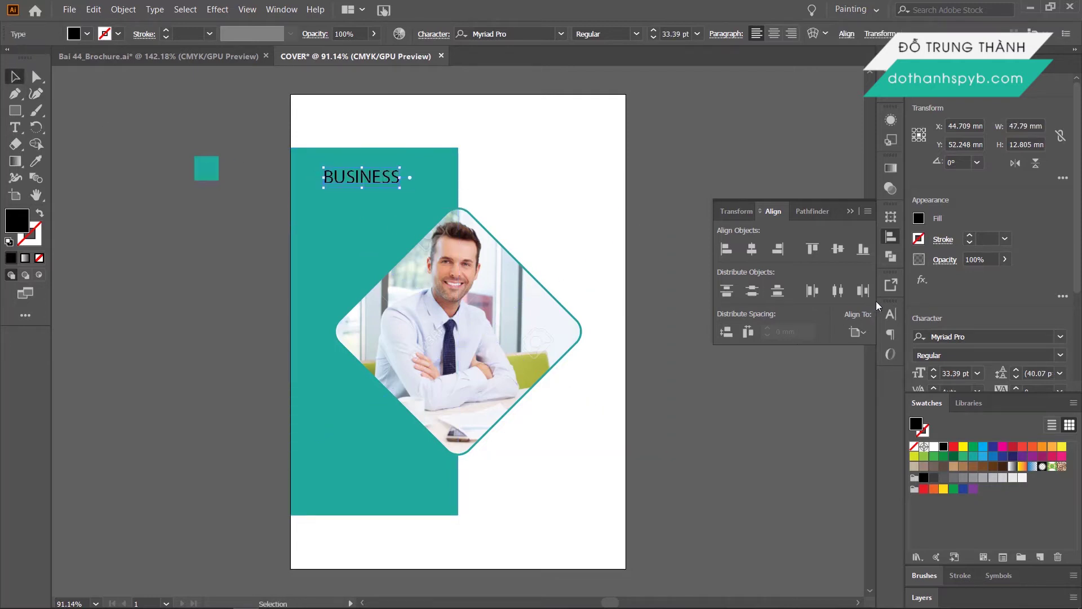
# Step: Set the title to UTM Avo Bold and colour it teal from the sample square
pyautogui.click(888, 313)
pyautogui.click(806, 328)
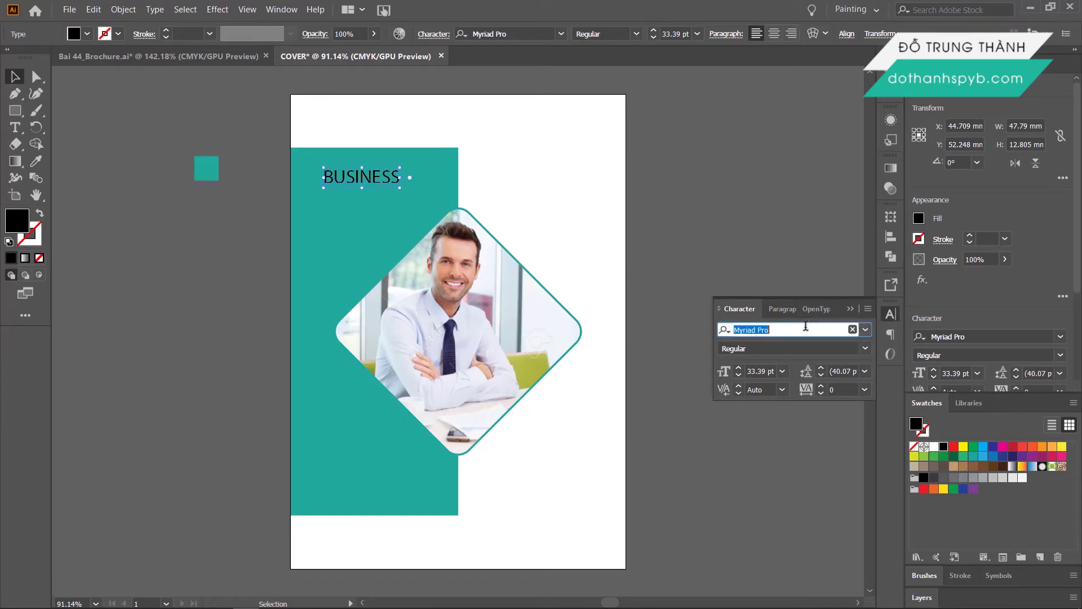
pyautogui.write('UTM AVO')
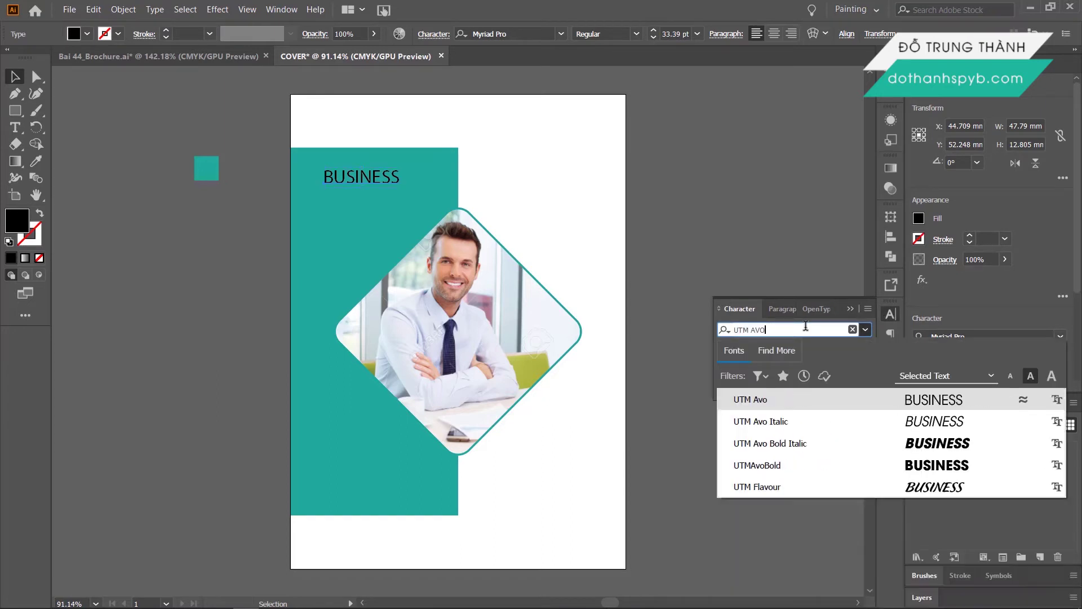
pyautogui.press('Down')
pyautogui.press('Down')
pyautogui.press('Down')
pyautogui.press('Return')
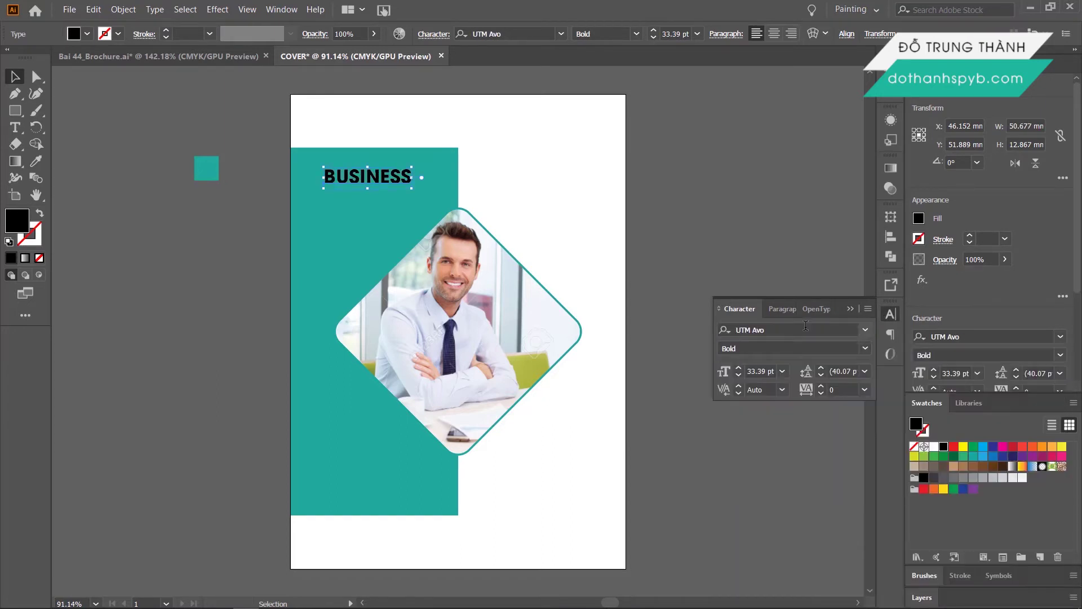
pyautogui.click(36, 161)
pyautogui.click(199, 172)
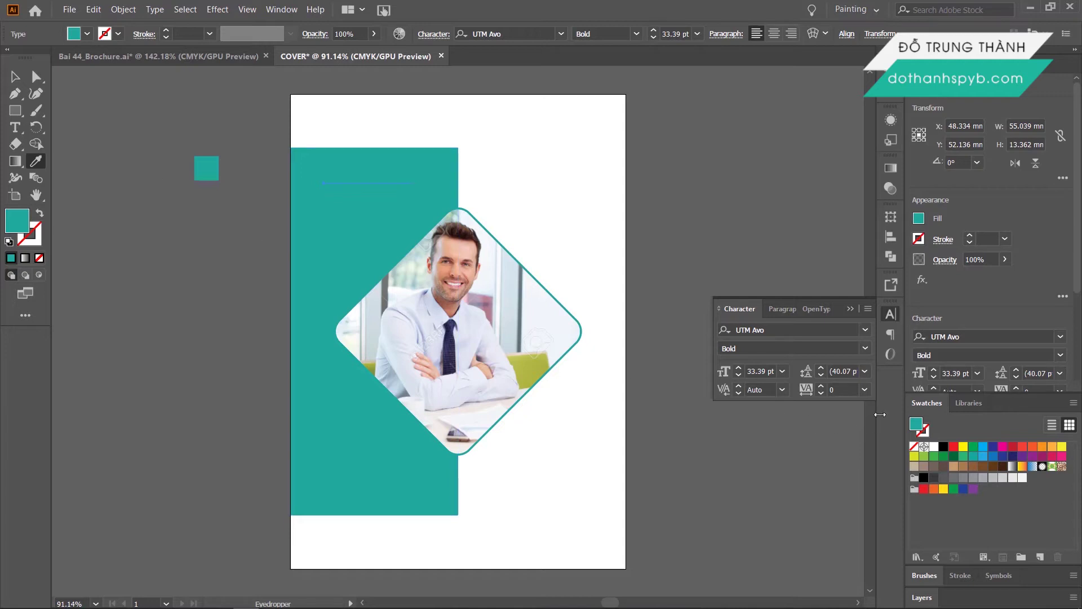
# Step: Make BUSINESS white and duplicate it below, retyping the copy as BROCHURE
pyautogui.click(934, 446)
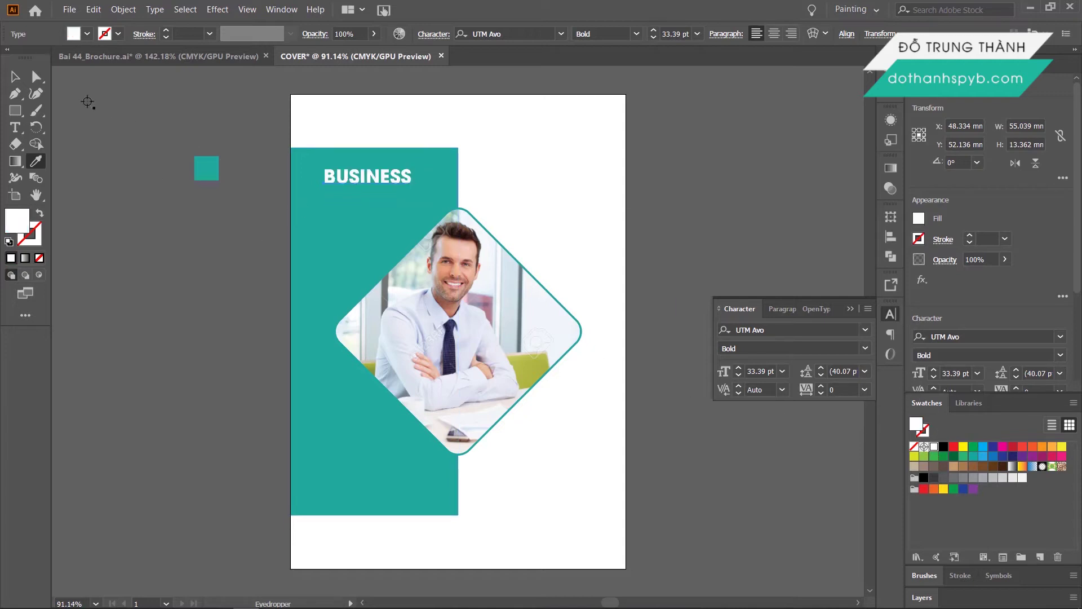
pyautogui.click(15, 77)
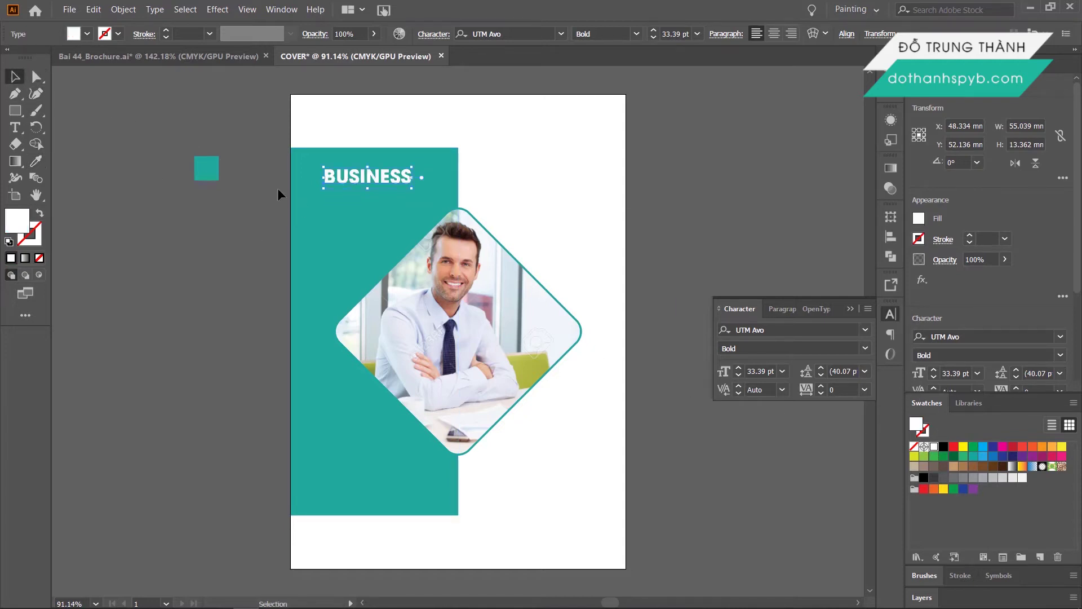
pyautogui.moveTo(337, 186); pyautogui.dragTo(336, 201)
pyautogui.doubleClick(355, 201)
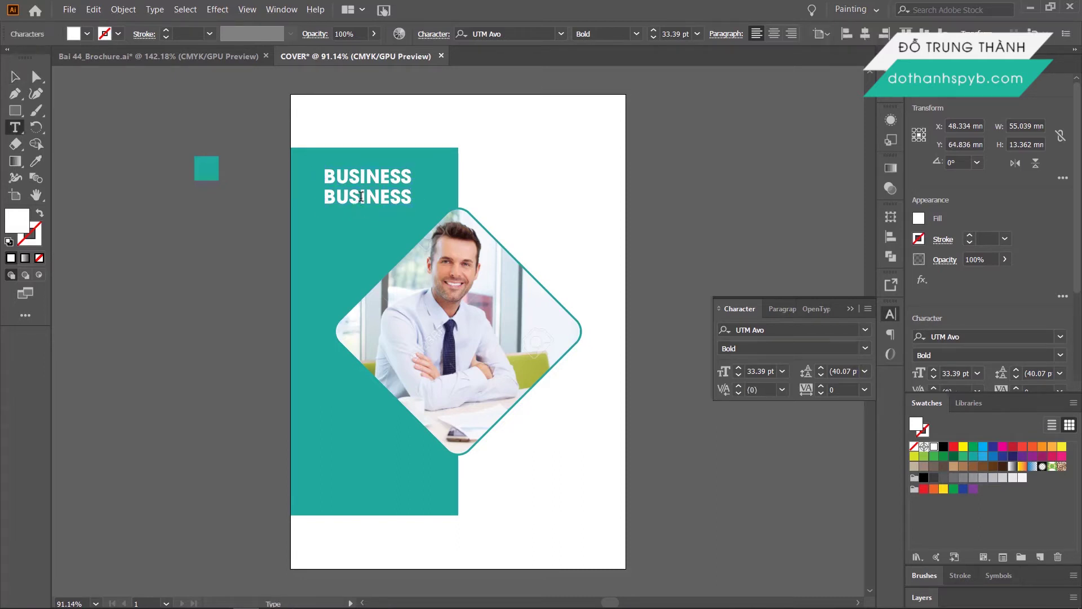
pyautogui.doubleClick(361, 196)
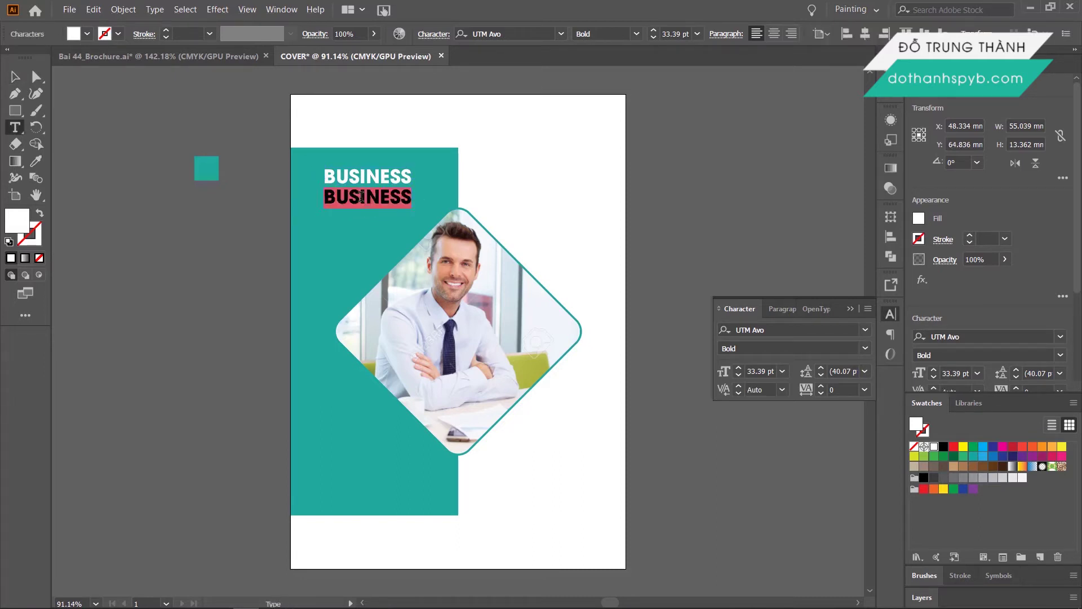
pyautogui.write('BROCHURE')
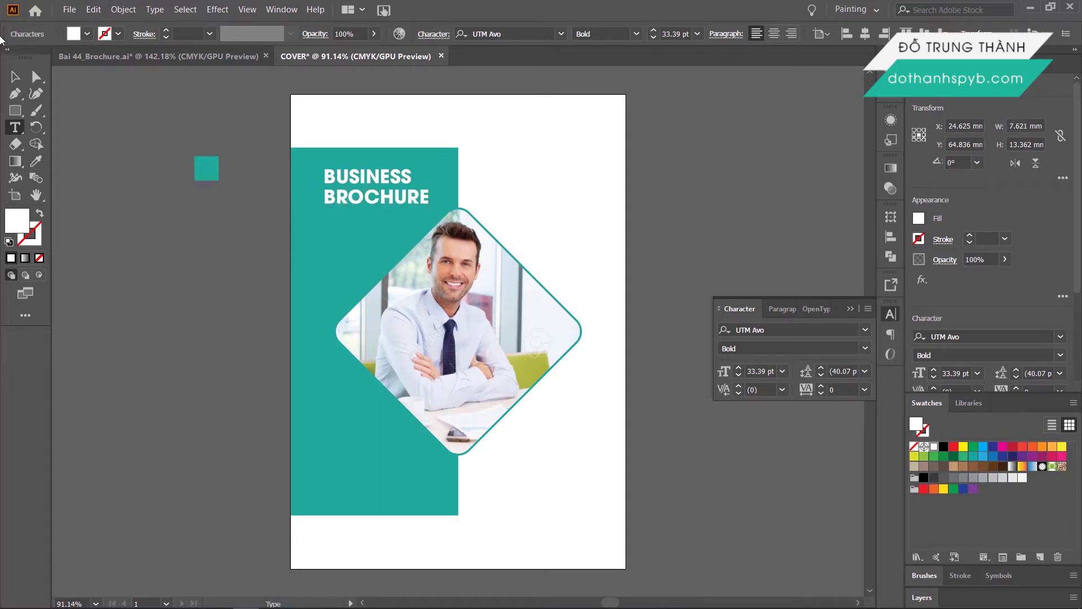
# Step: Set BROCHURE to UTM Avo Regular and nudge it up under BUSINESS
pyautogui.click(16, 76)
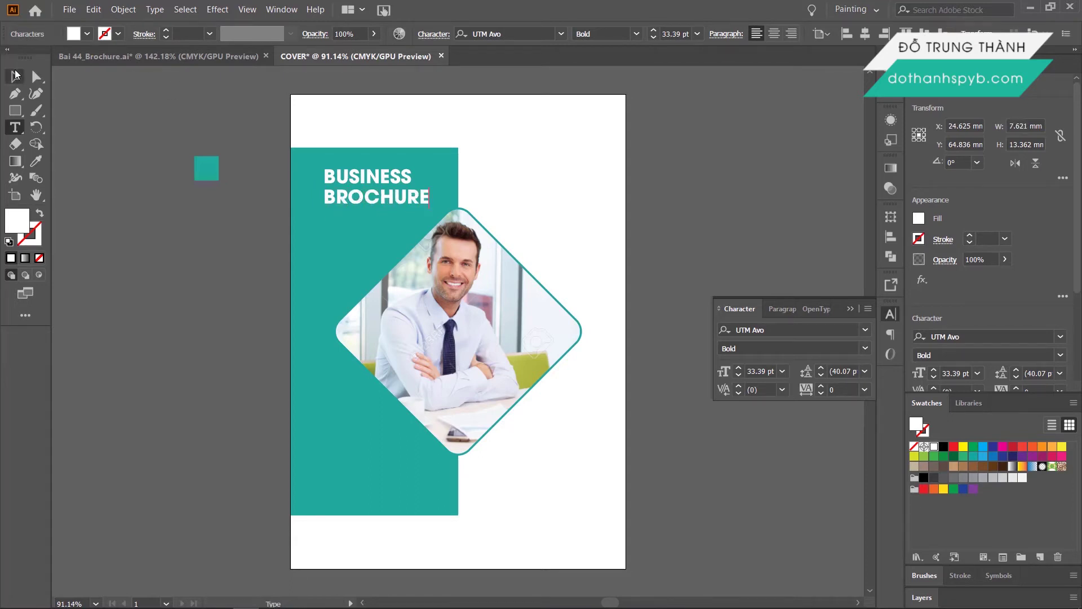
pyautogui.click(864, 348)
pyautogui.click(756, 367)
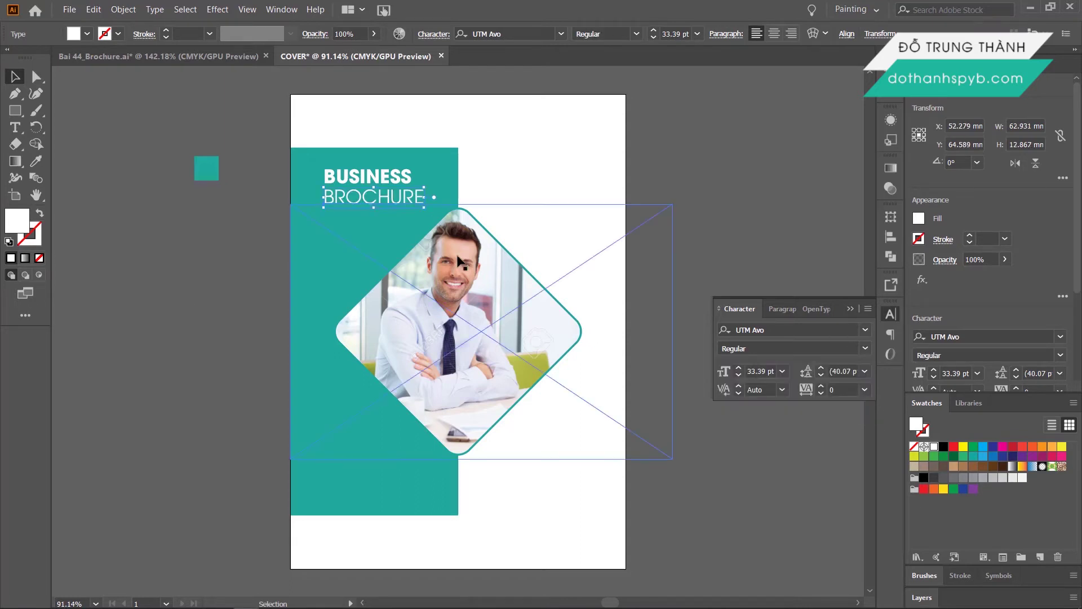
pyautogui.press('Up')
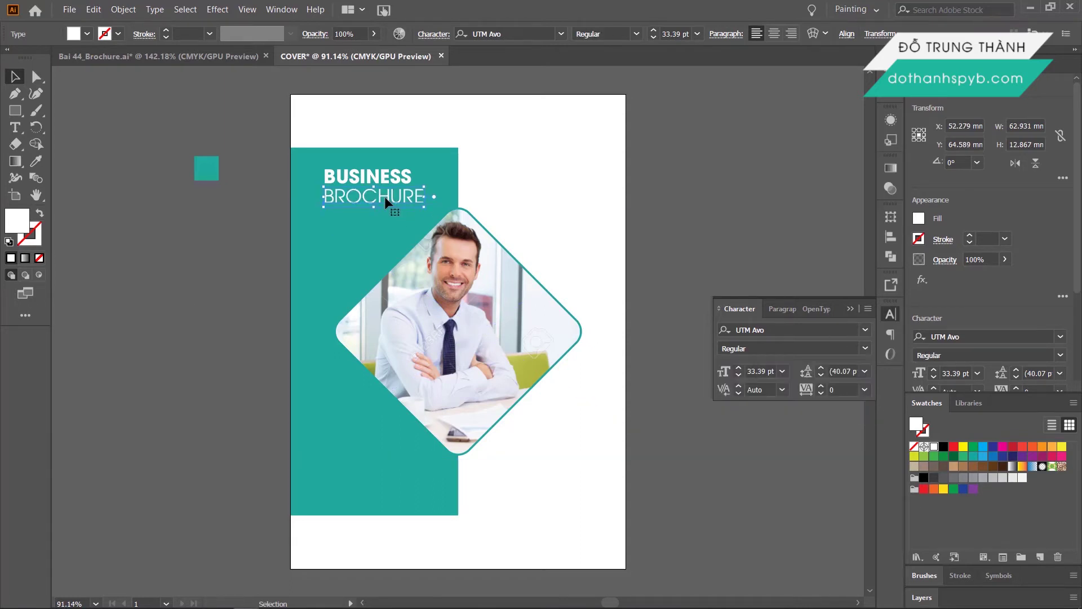
pyautogui.press('Up')
pyautogui.press('Up')
pyautogui.press('Up')
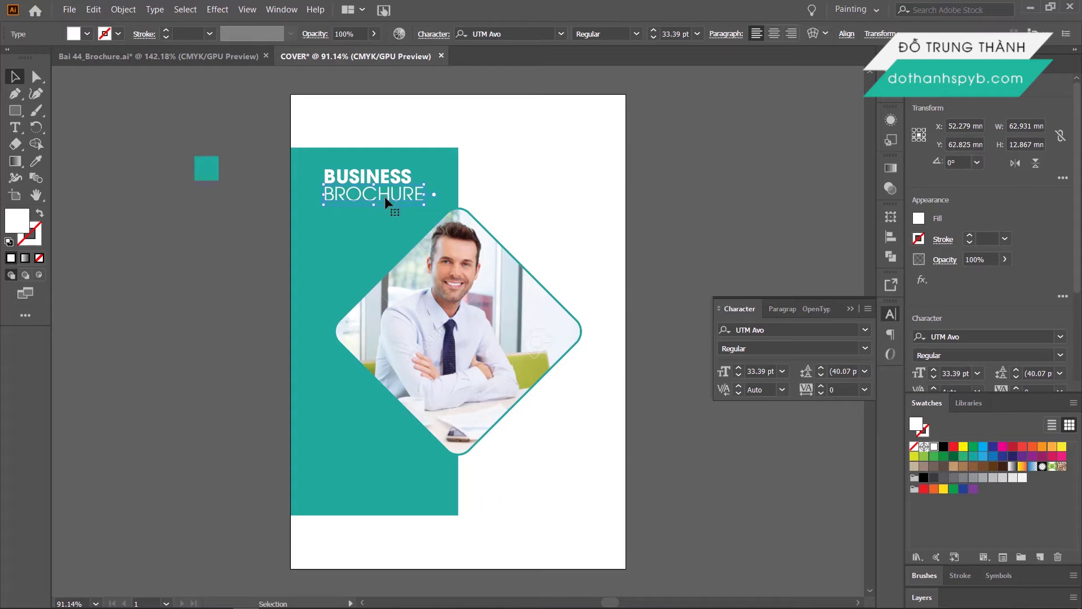
pyautogui.click(683, 215)
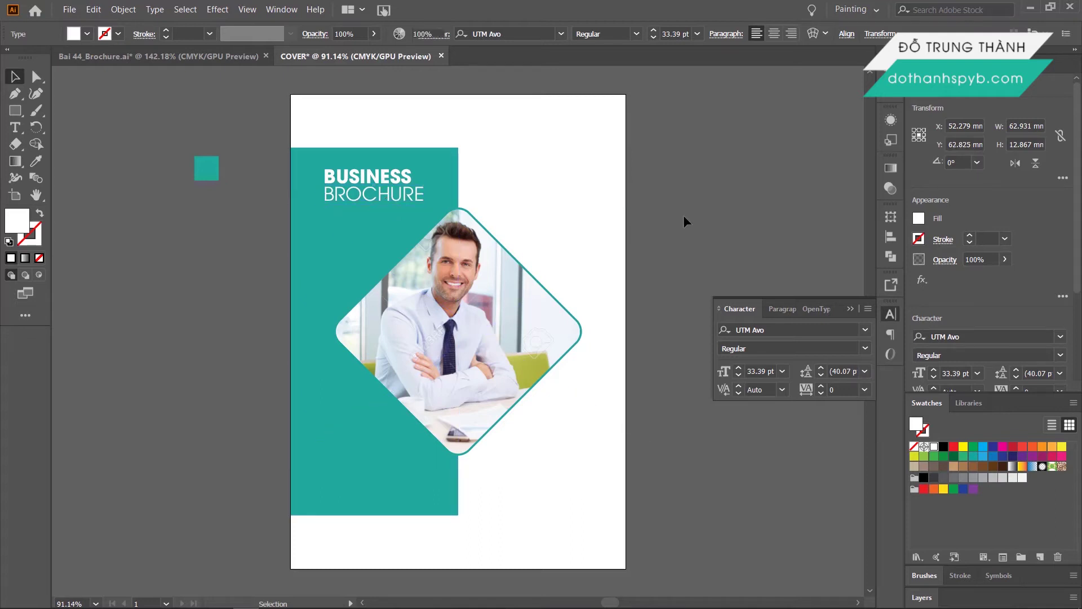
# Step: Add a bold teal LOGO label of about 31.56 pt at the page's top right
pyautogui.click(14, 130)
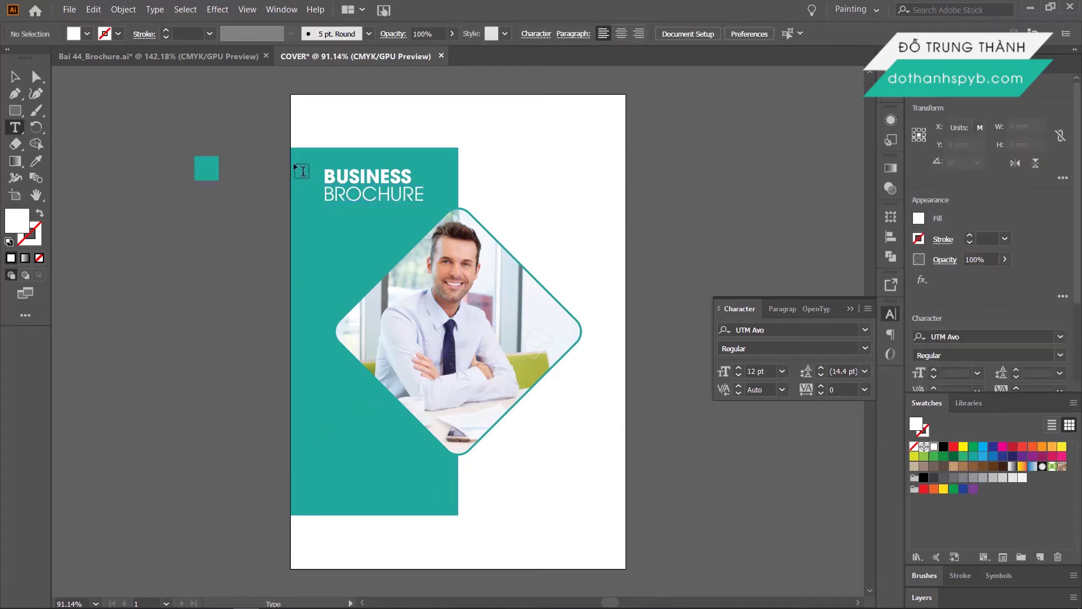
pyautogui.click(511, 164)
pyautogui.write('y')
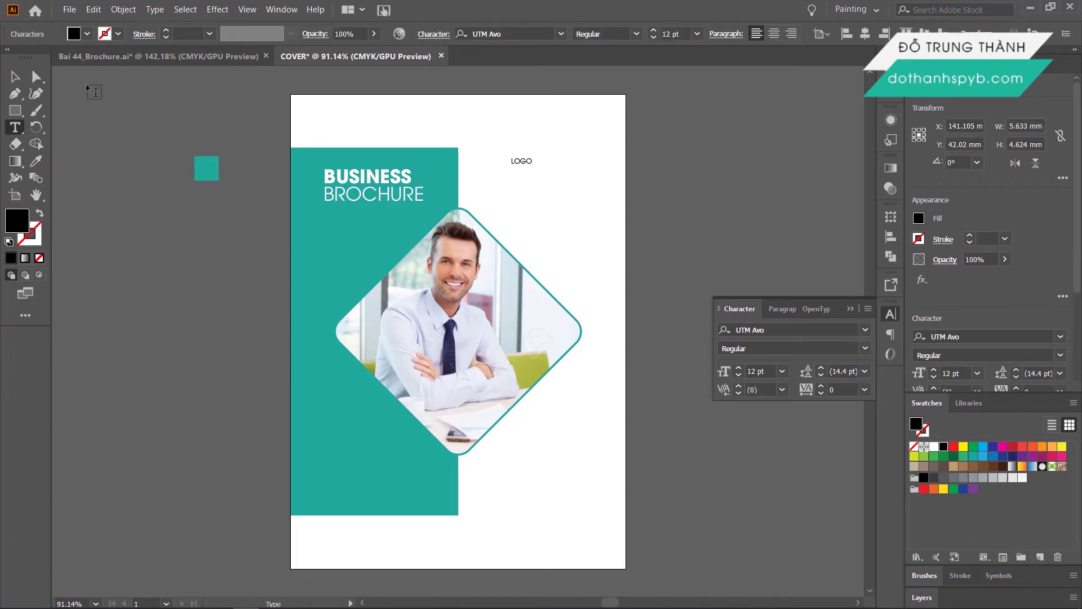
pyautogui.click(17, 79)
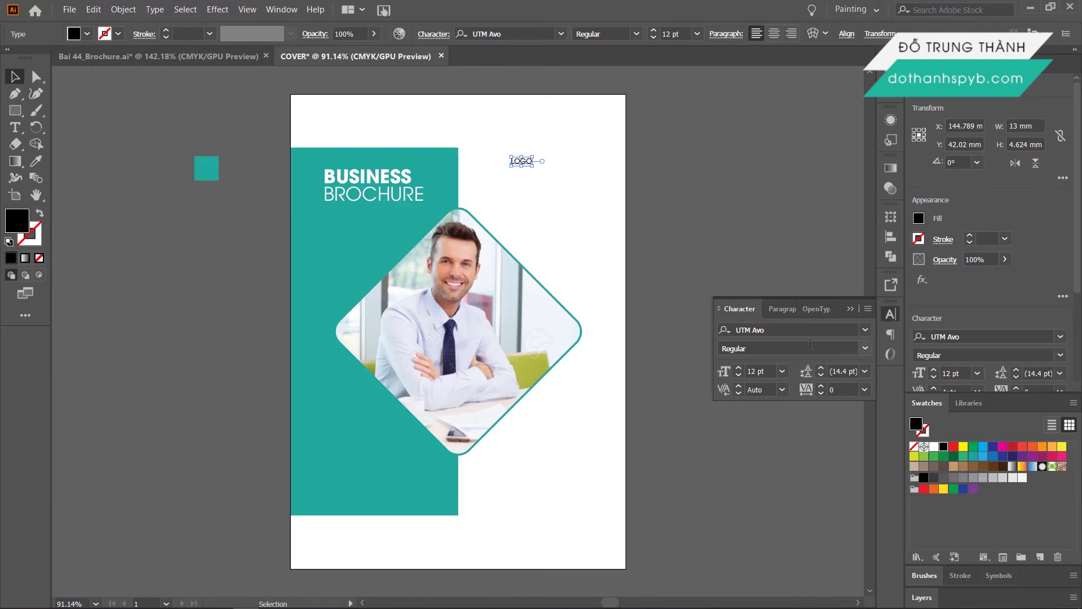
pyautogui.click(866, 348)
pyautogui.click(772, 394)
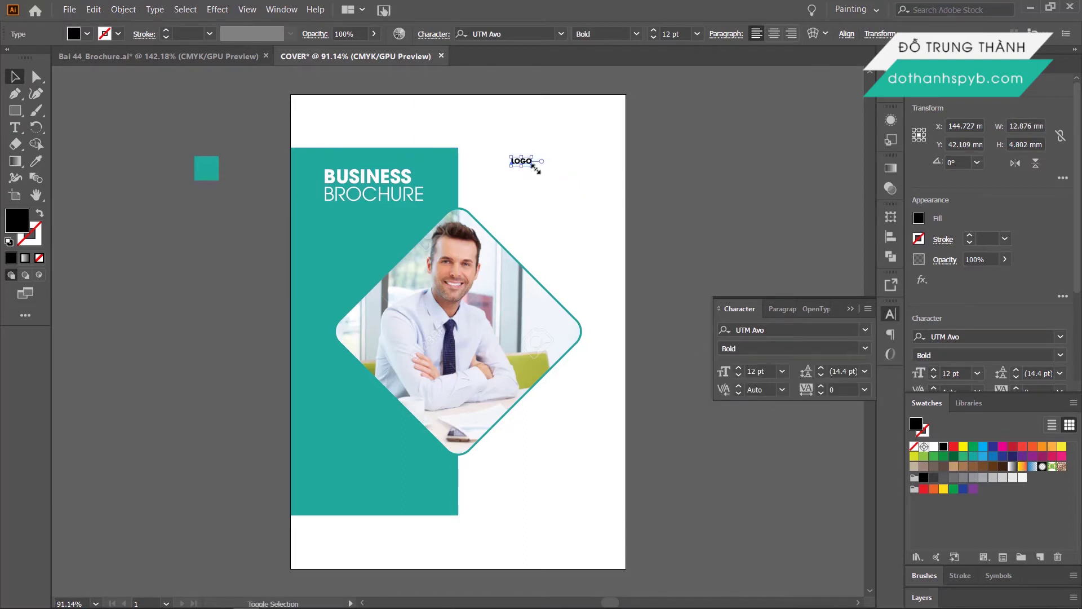
pyautogui.moveTo(534, 167)
pyautogui.mouseDown()
pyautogui.moveTo(565, 178)
pyautogui.moveTo(562, 166)
pyautogui.mouseUp()
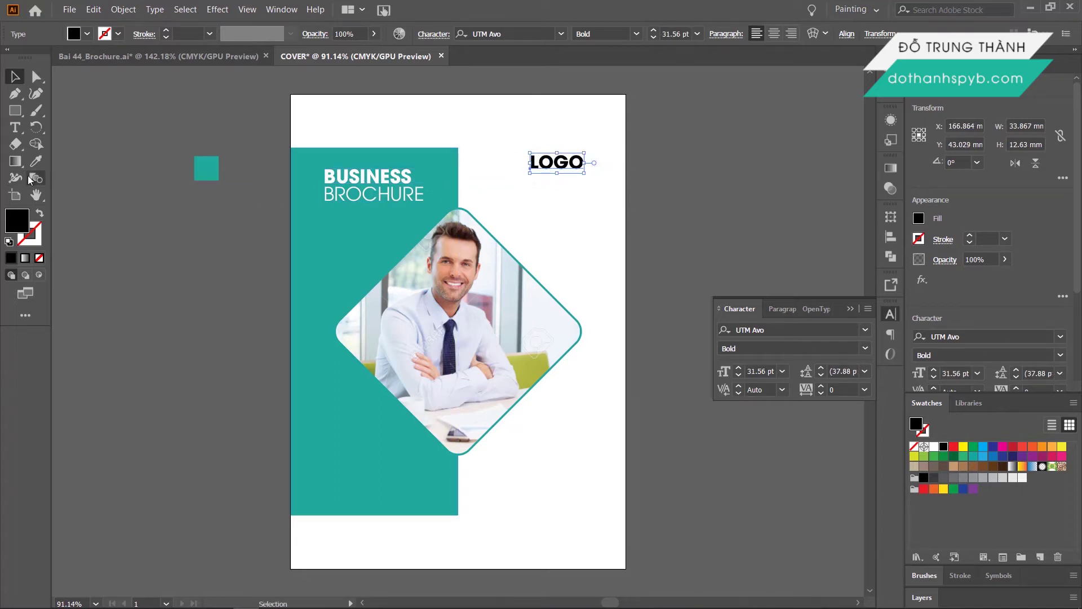
pyautogui.click(35, 160)
pyautogui.click(206, 167)
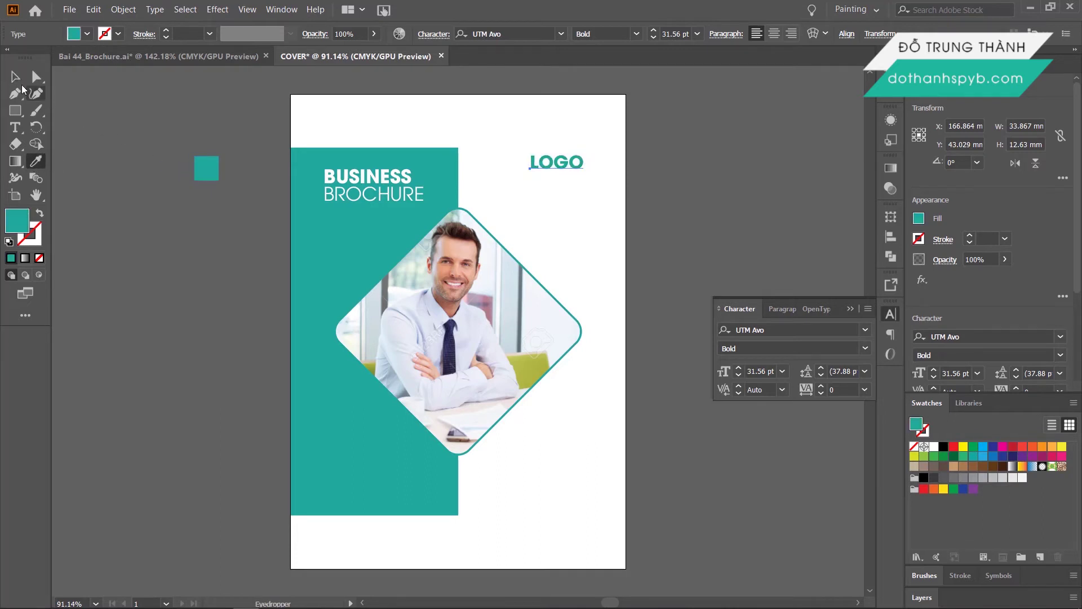
pyautogui.click(15, 76)
pyautogui.click(111, 138)
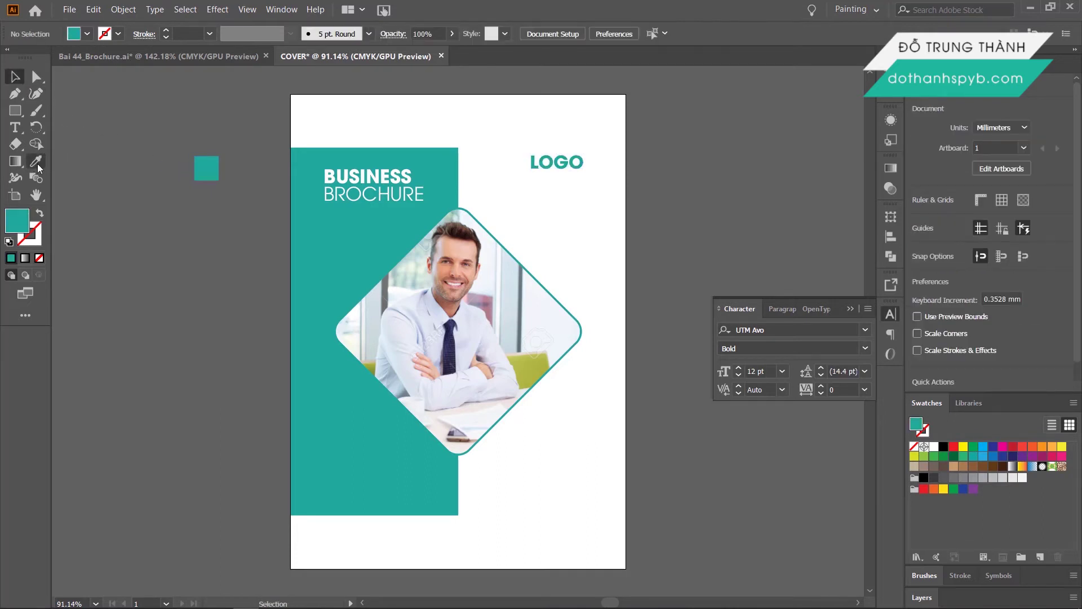
# Step: Copy the teal square beside LOGO, shrink it, and add a 45°-rotated copy as an icon
pyautogui.click(208, 176)
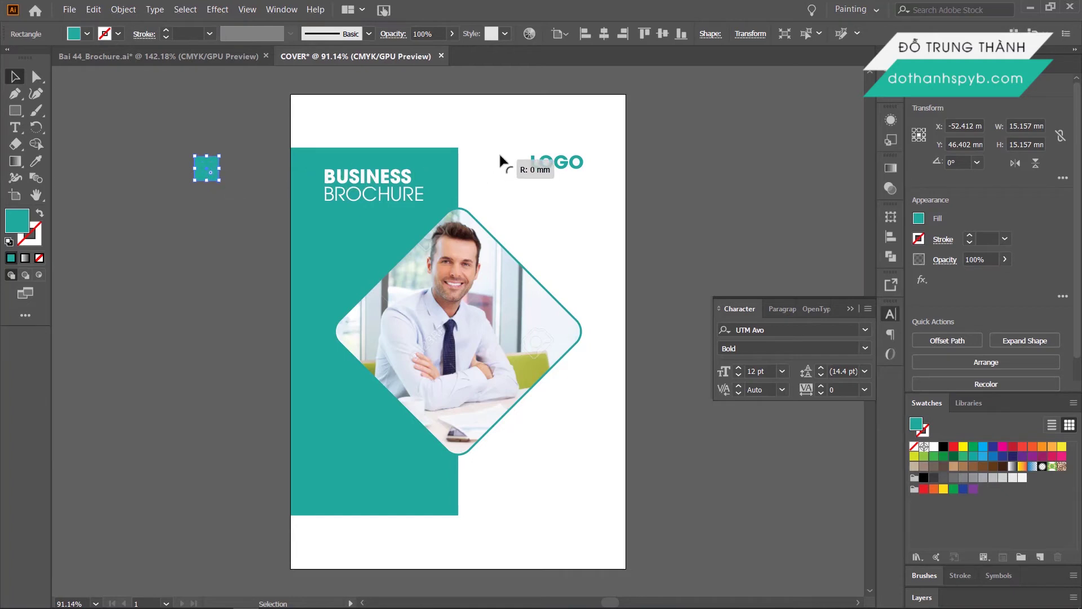
pyautogui.click(216, 182)
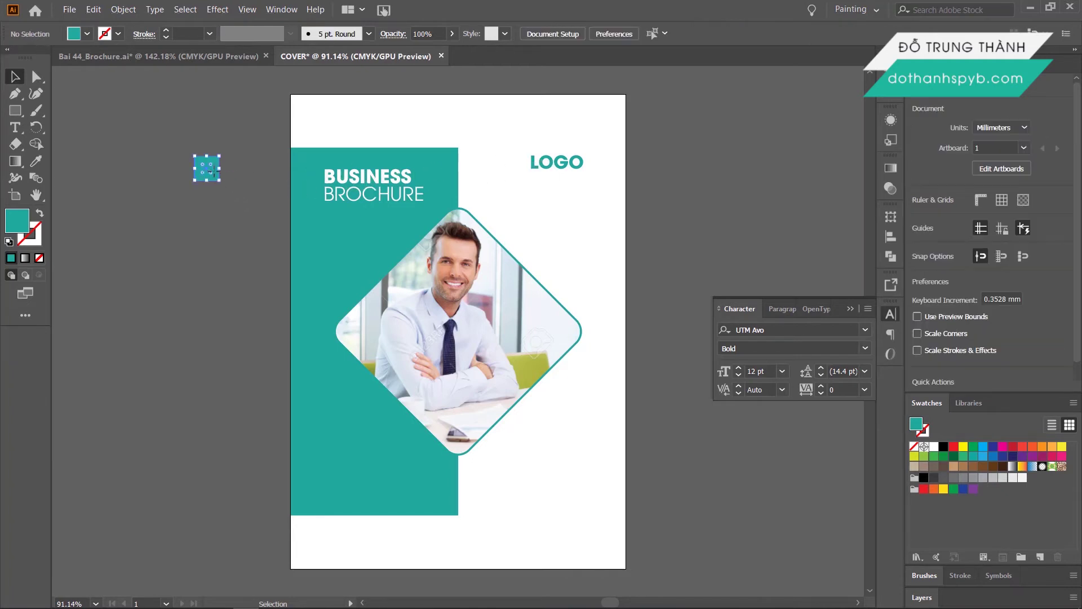
pyautogui.click(211, 171)
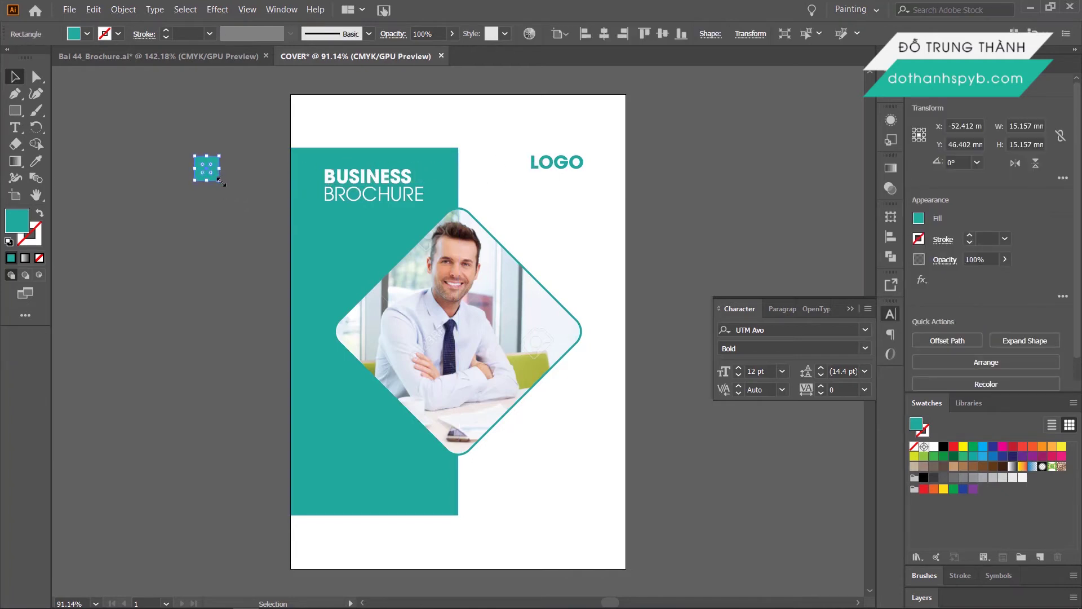
pyautogui.moveTo(211, 172); pyautogui.dragTo(491, 163)
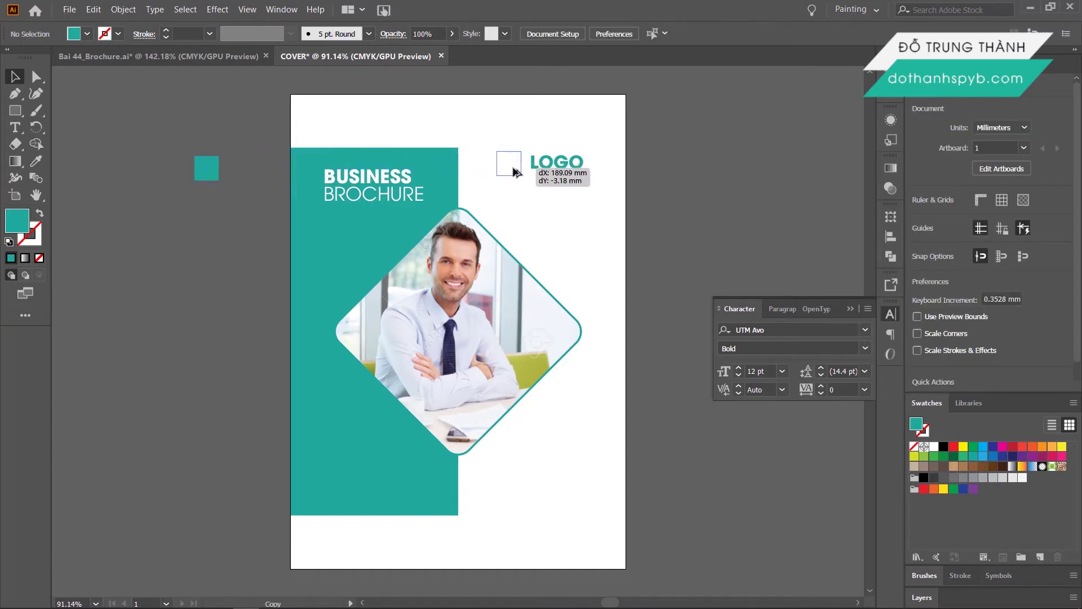
pyautogui.moveTo(491, 162)
pyautogui.mouseDown()
pyautogui.moveTo(519, 159)
pyautogui.moveTo(507, 168)
pyautogui.mouseUp()
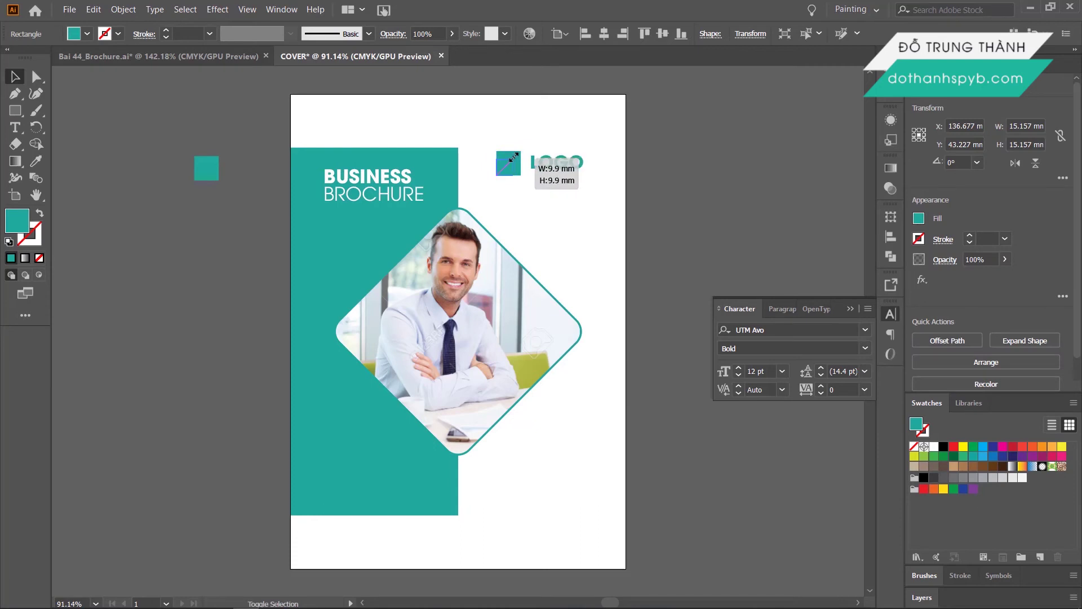
pyautogui.moveTo(516, 160); pyautogui.dragTo(525, 167)
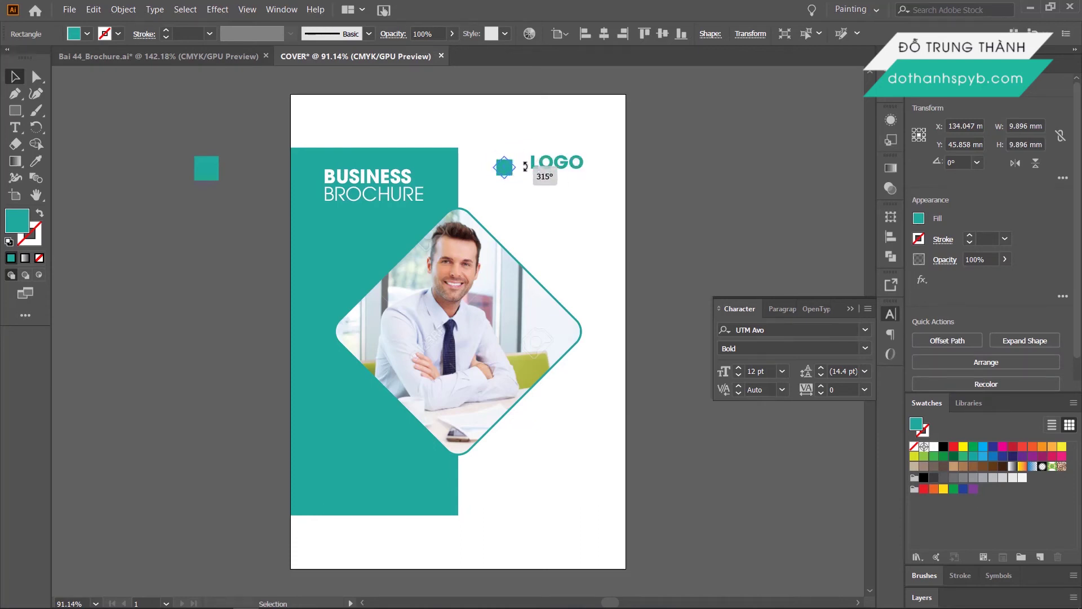
pyautogui.moveTo(525, 167); pyautogui.dragTo(525, 167)
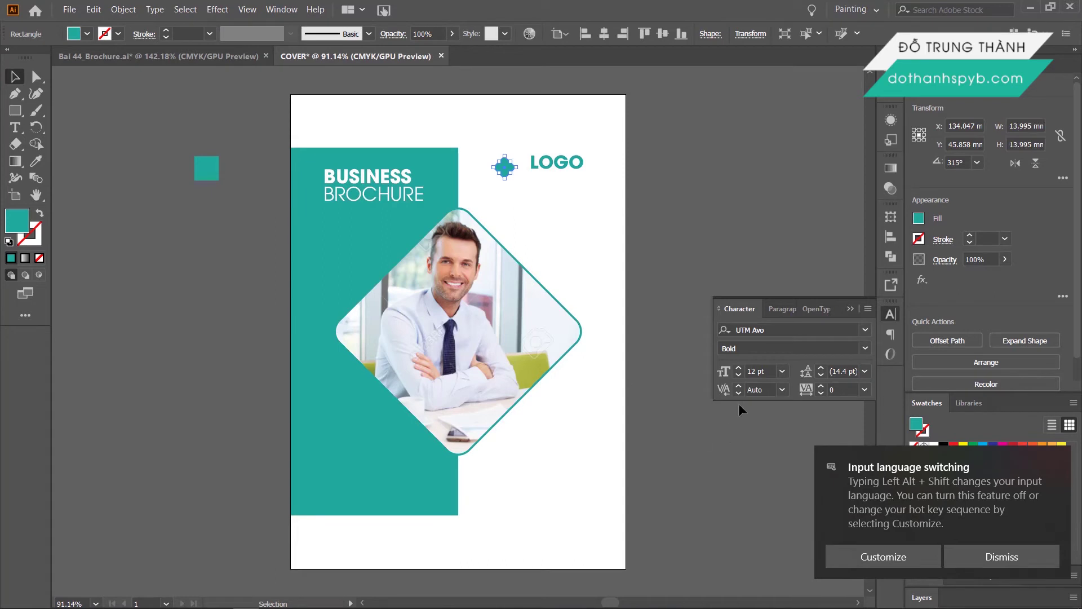
pyautogui.click(890, 313)
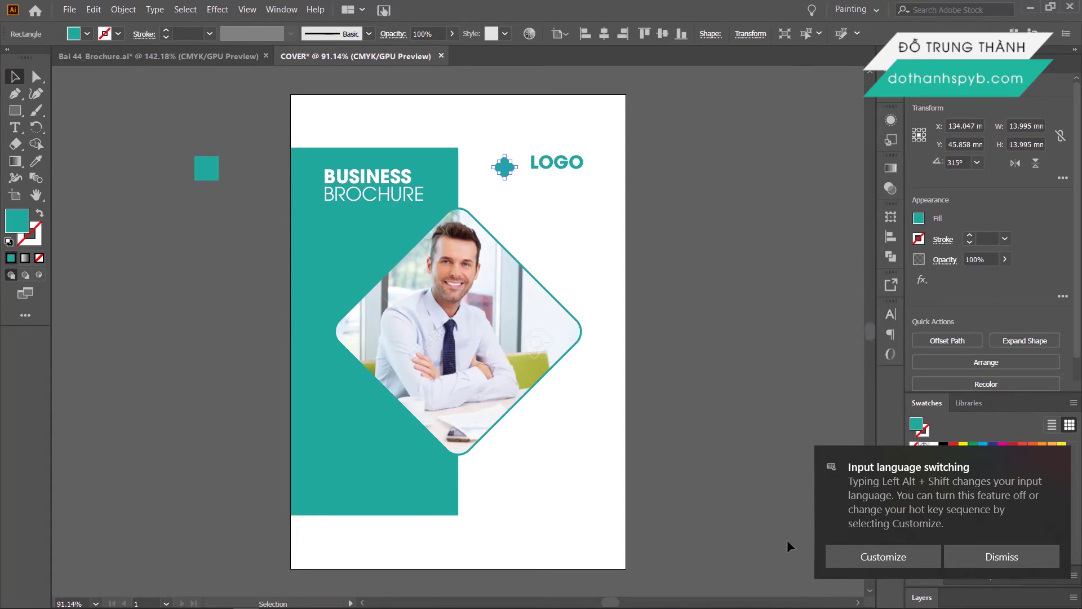
pyautogui.click(992, 564)
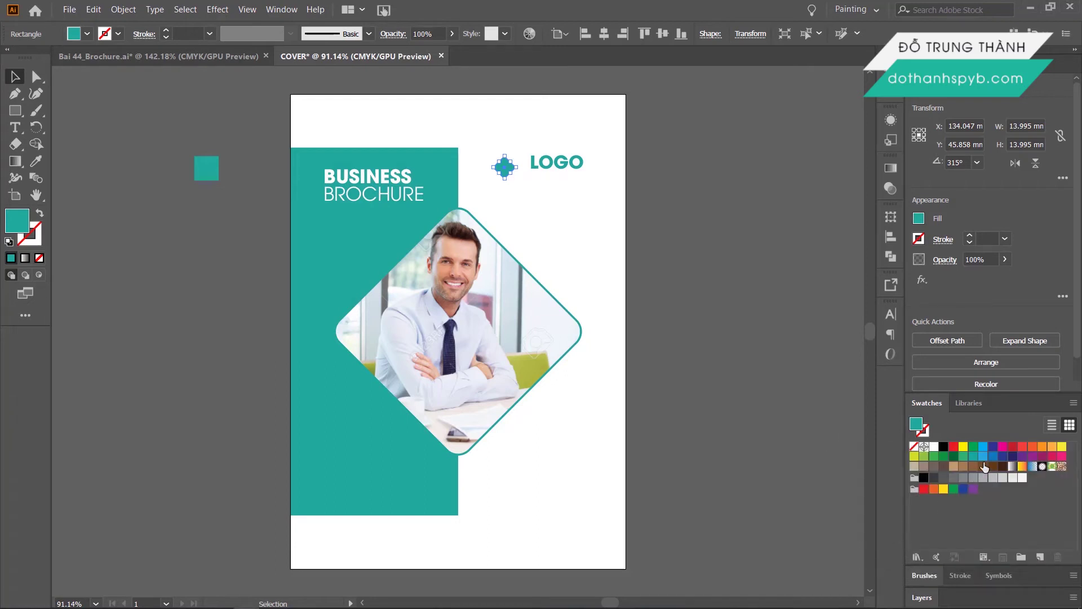
# Step: Colour the logo diamond orange-red and top-align the photo and logo to the teal panel
pyautogui.click(1030, 448)
pyautogui.click(265, 164)
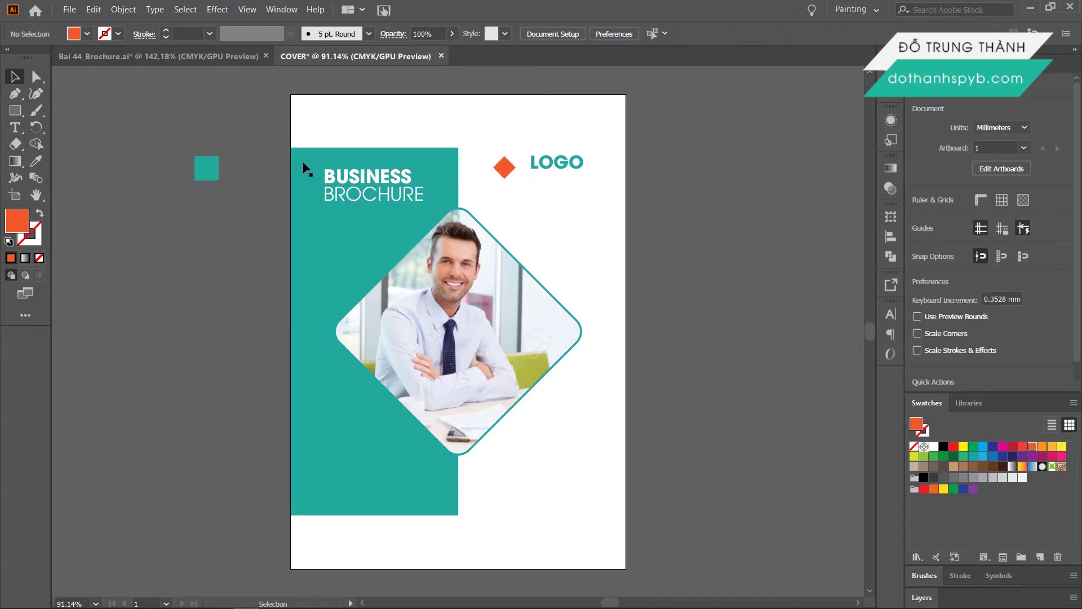
pyautogui.click(445, 178)
pyautogui.click(432, 162)
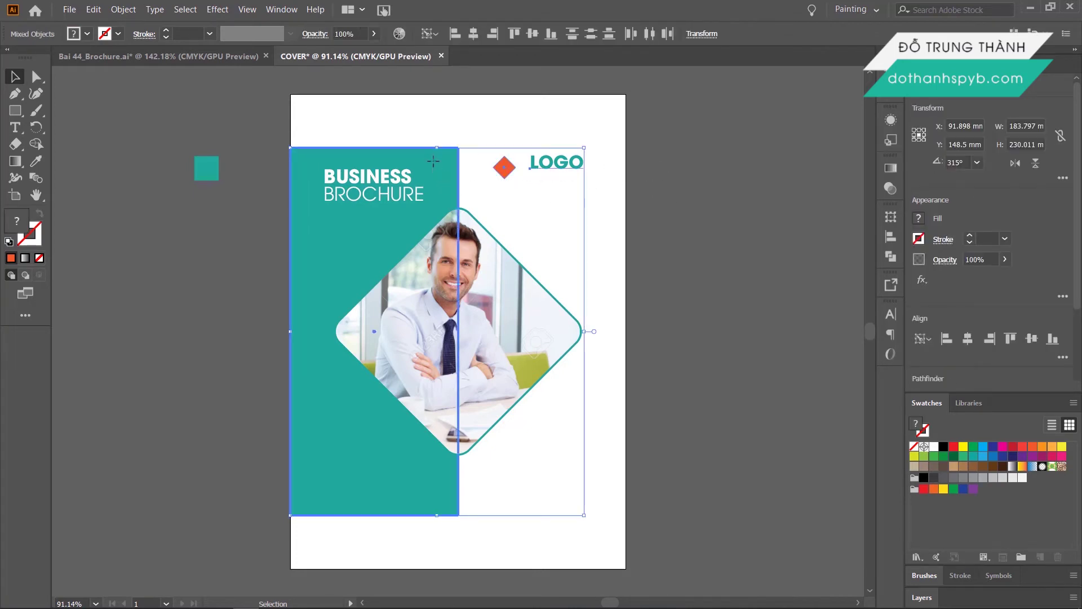
pyautogui.click(890, 237)
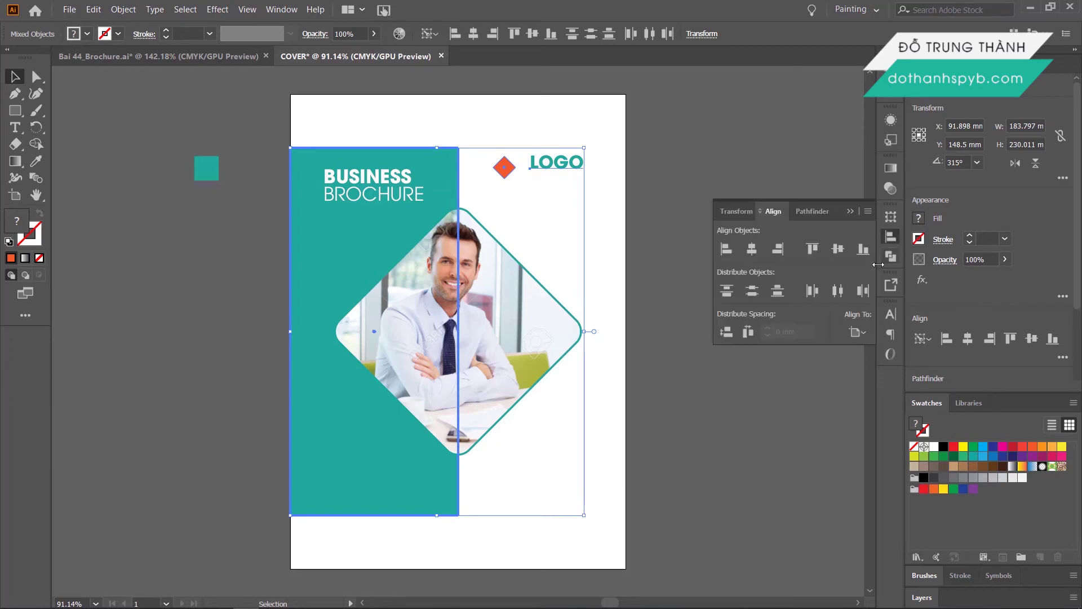
pyautogui.click(856, 332)
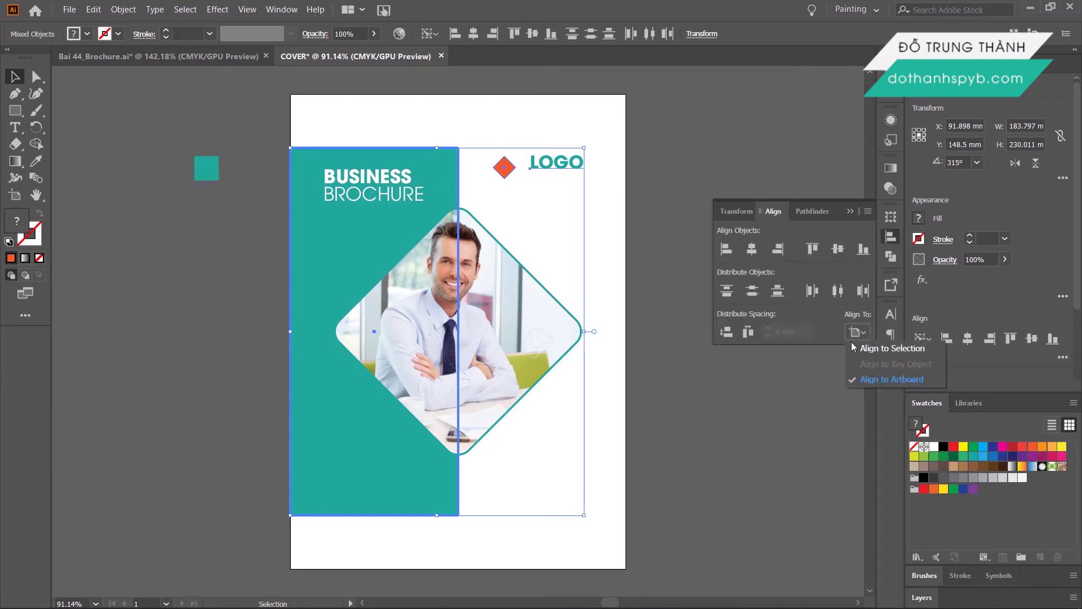
pyautogui.click(879, 348)
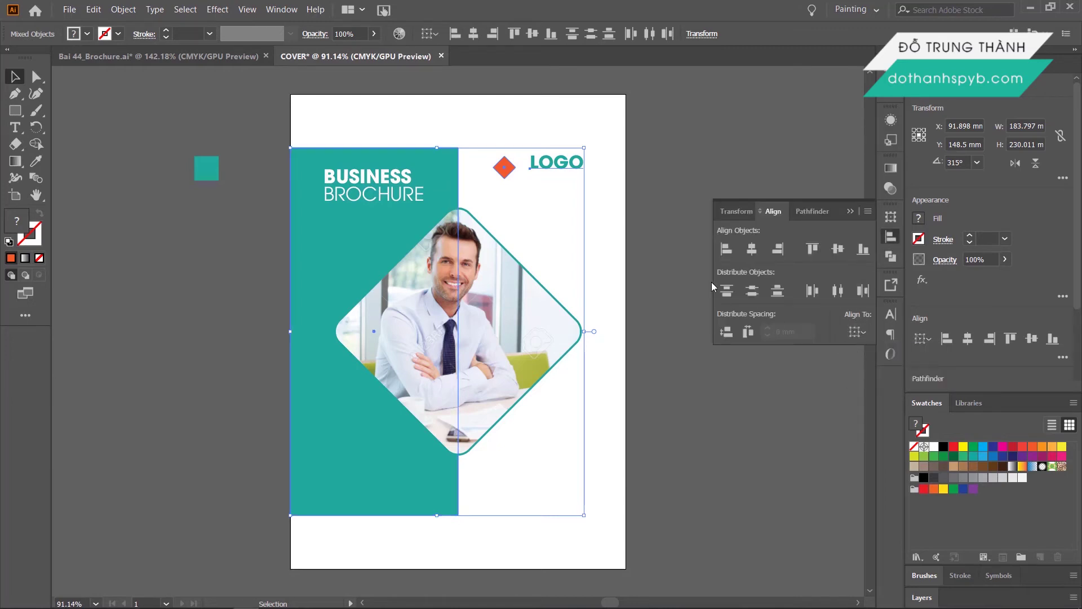
pyautogui.click(811, 250)
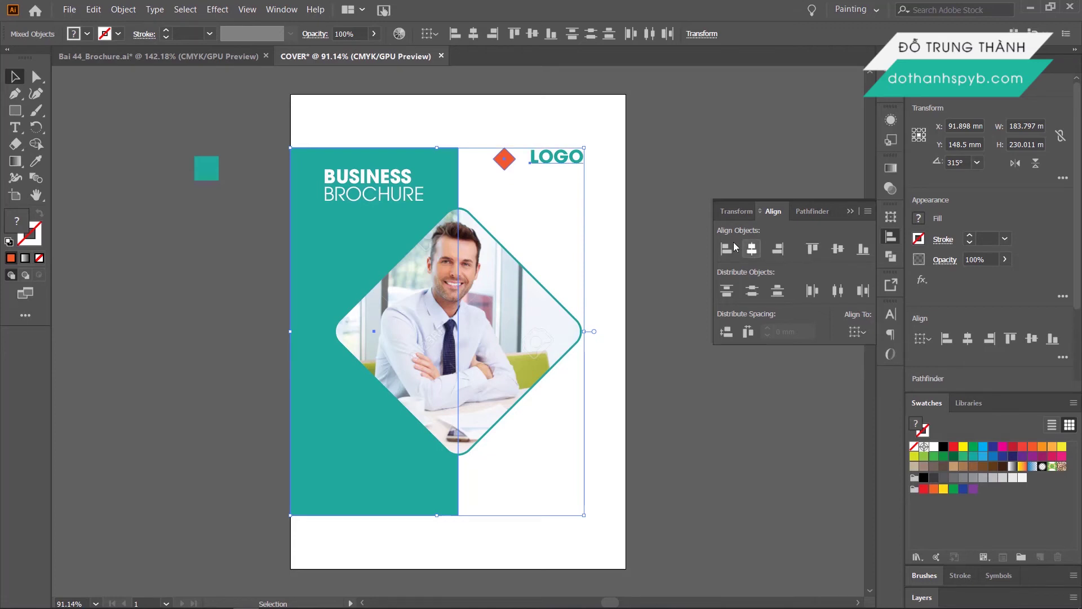
# Step: Nudge the orange diamond right, closer to the LOGO text
pyautogui.click(666, 218)
pyautogui.click(501, 163)
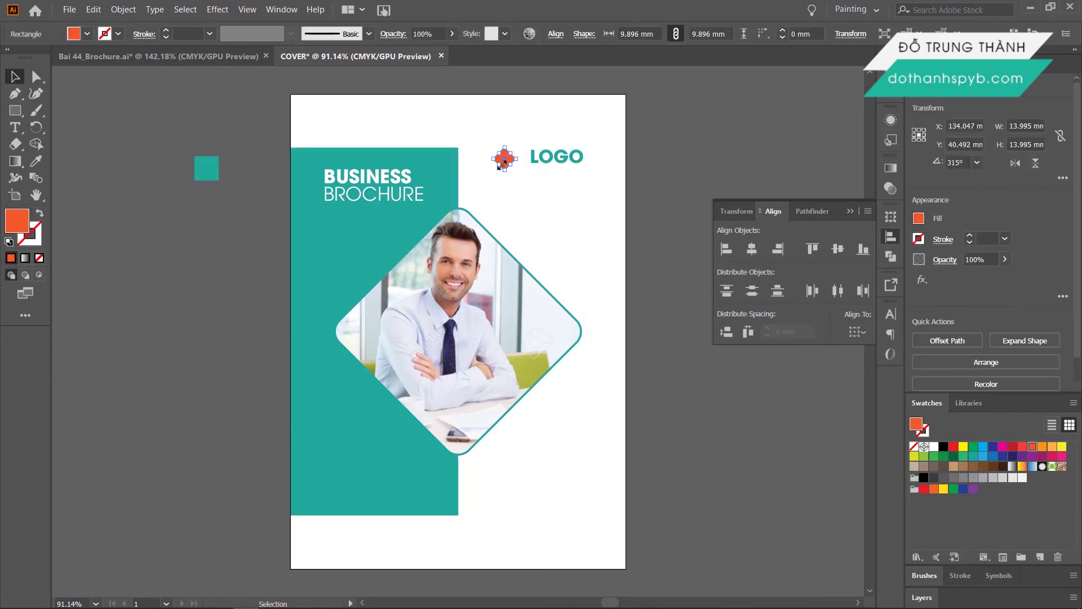
pyautogui.press('Right')
pyautogui.press('Right')
pyautogui.press('Right')
pyautogui.press('Right')
pyautogui.press('Right')
pyautogui.press('Right')
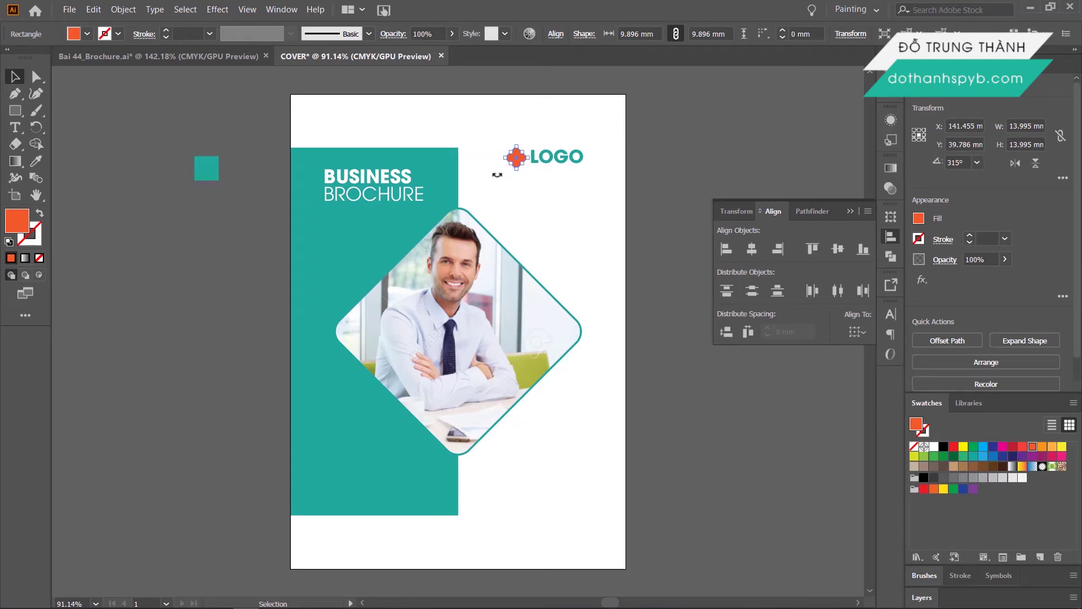
pyautogui.click(651, 219)
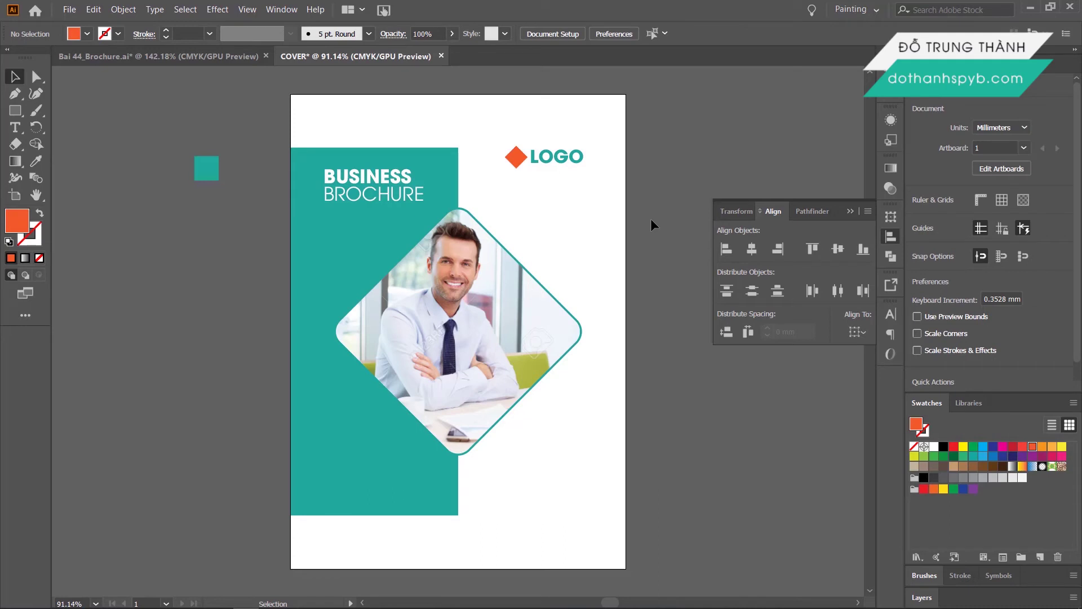
# Step: Add uppercase LOREM IPSUM placeholder text at the teal panel's foot and enlarge it to about 26 pt
pyautogui.click(17, 130)
pyautogui.click(345, 479)
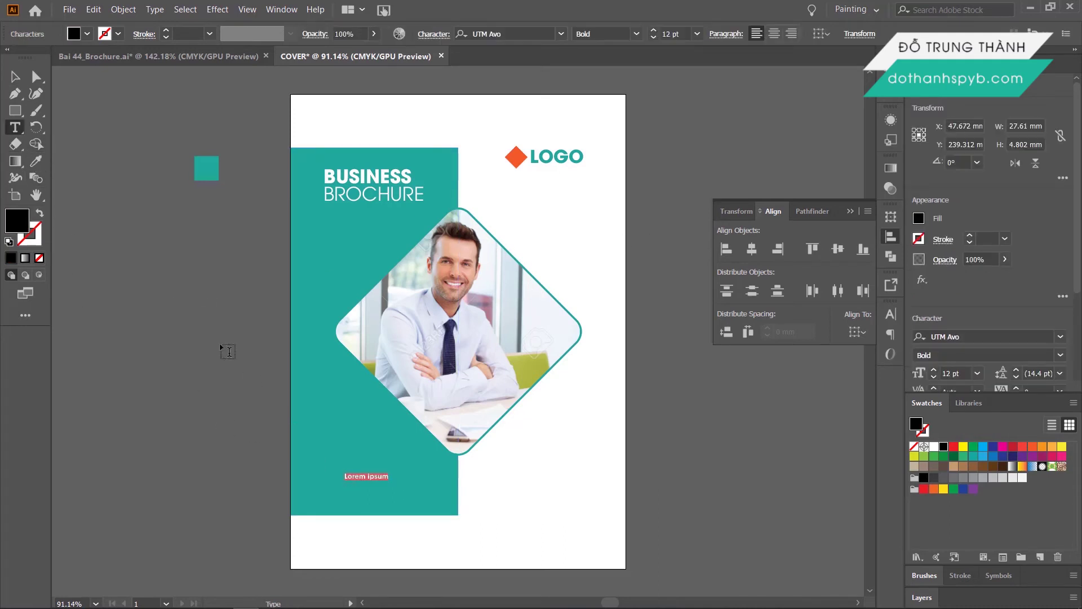
pyautogui.click(155, 9)
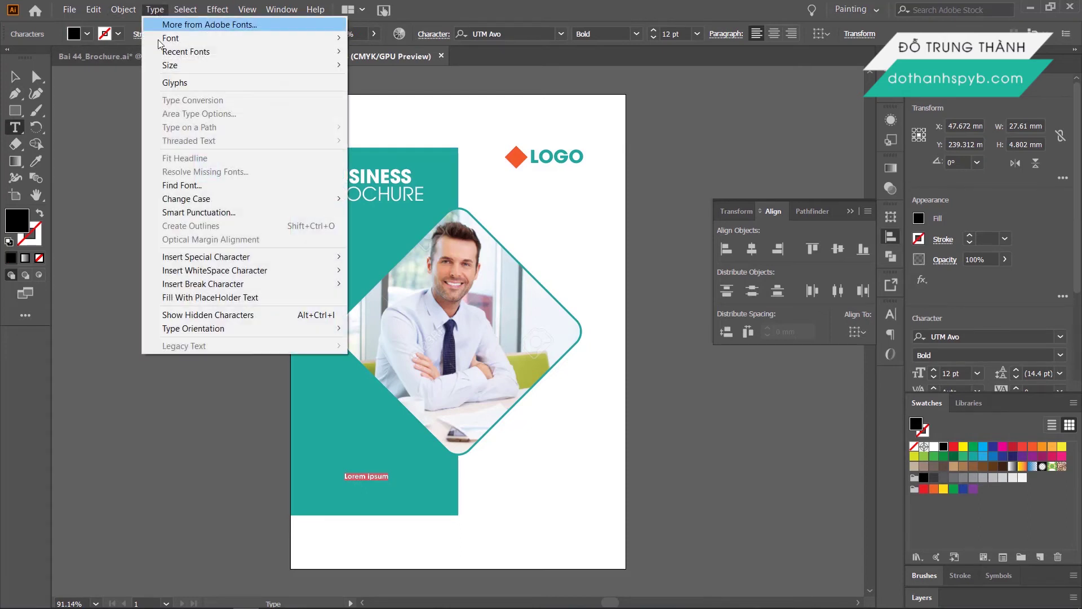
pyautogui.click(364, 199)
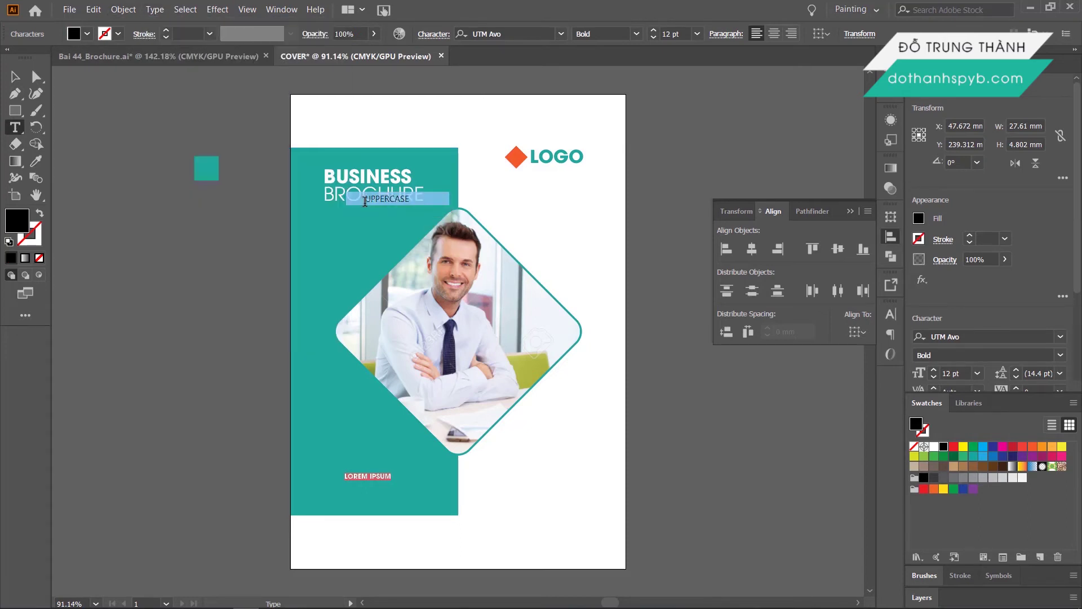
pyautogui.click(15, 76)
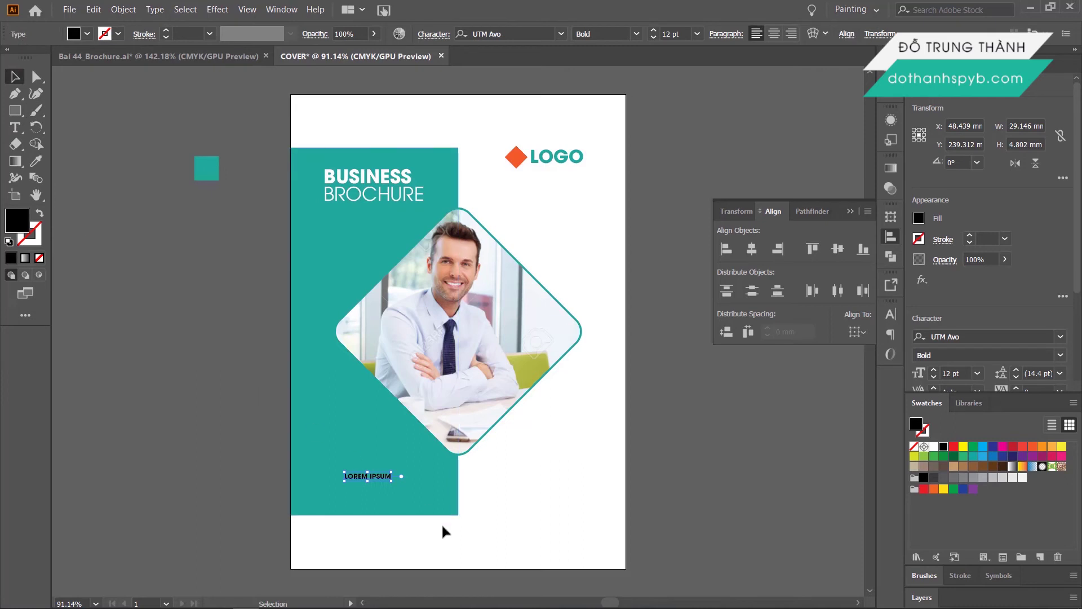
pyautogui.moveTo(392, 480); pyautogui.dragTo(449, 507)
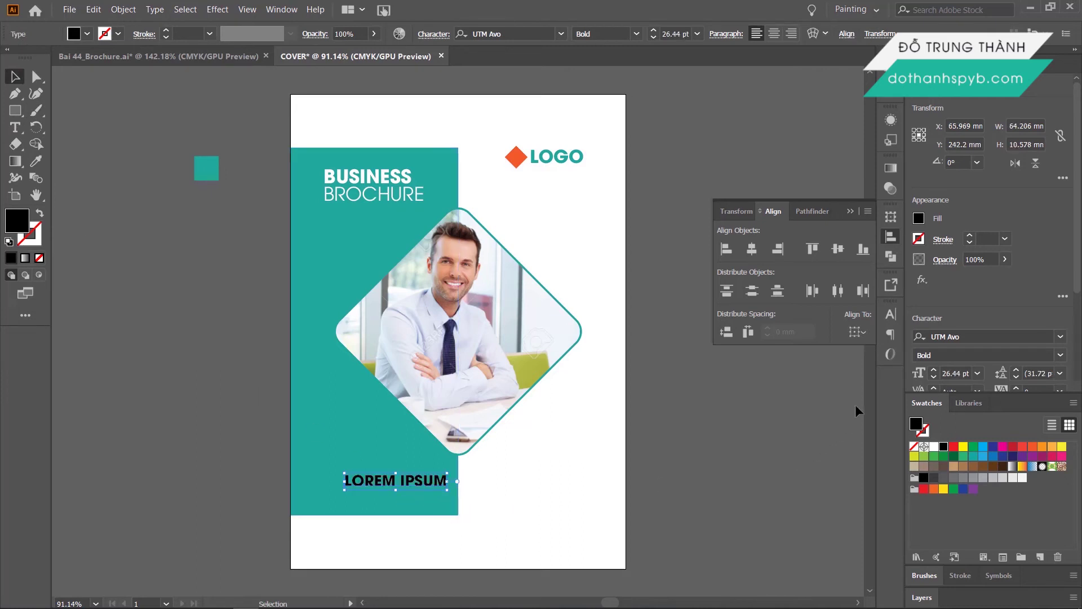
# Step: Set LOREM IPSUM to the Regular font style and colour it white
pyautogui.click(890, 314)
pyautogui.click(863, 347)
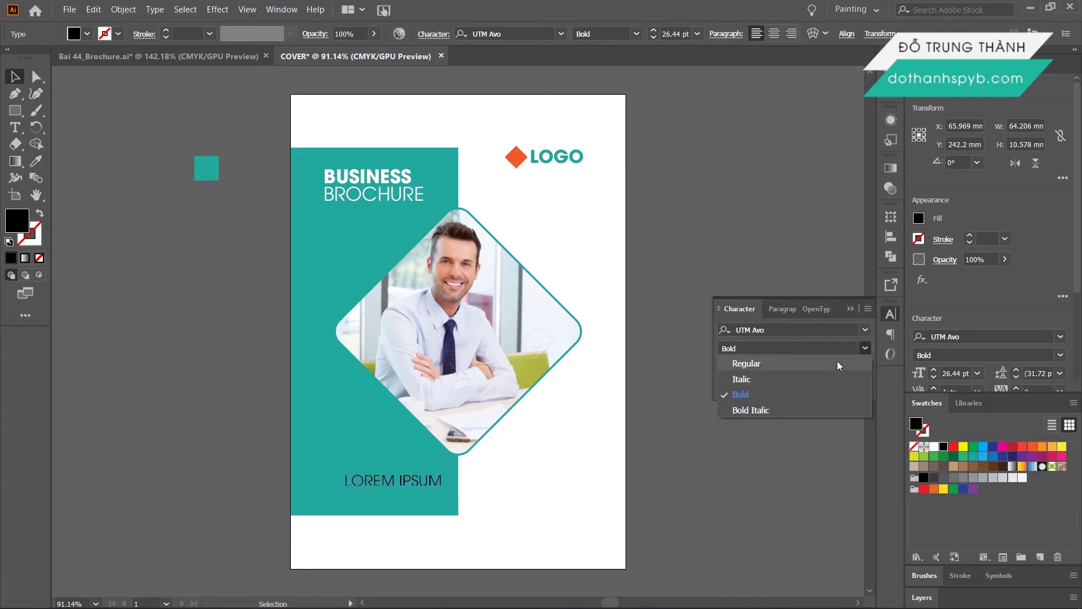
pyautogui.click(803, 367)
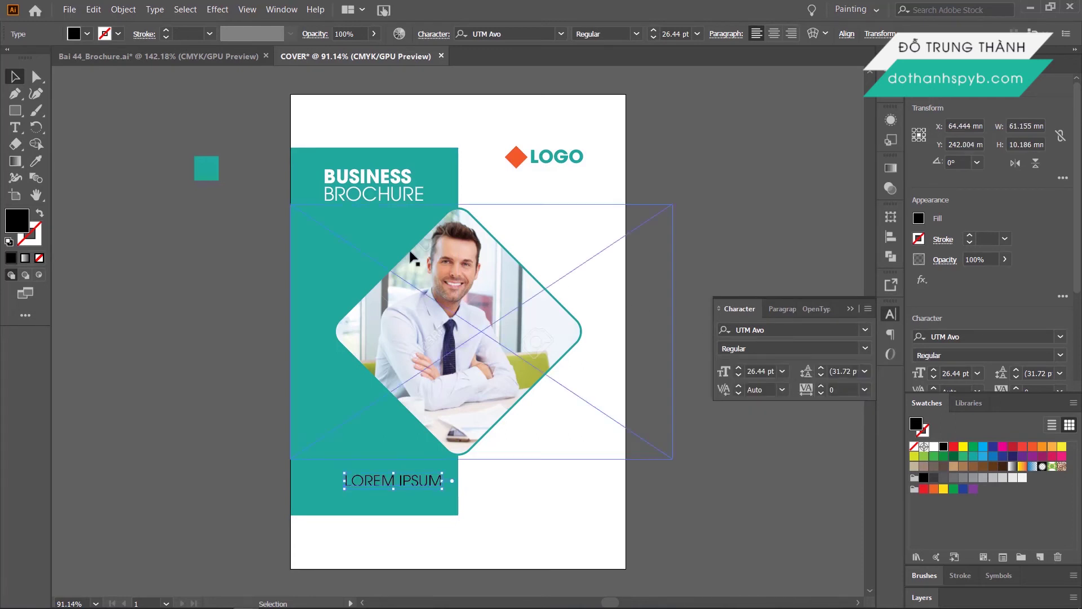
pyautogui.click(36, 161)
pyautogui.click(203, 171)
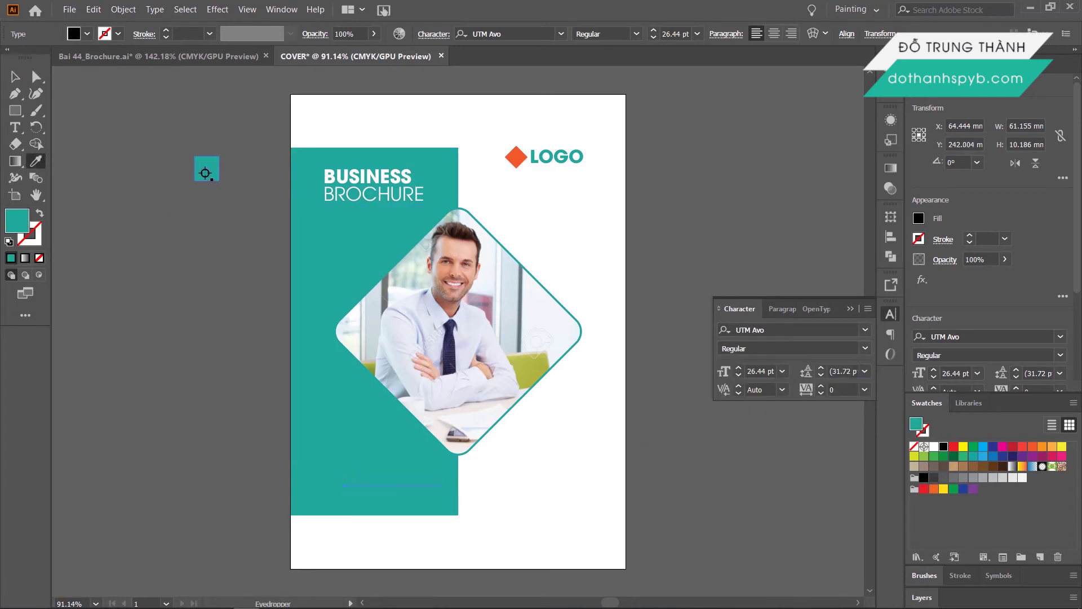
pyautogui.click(934, 446)
pyautogui.click(15, 77)
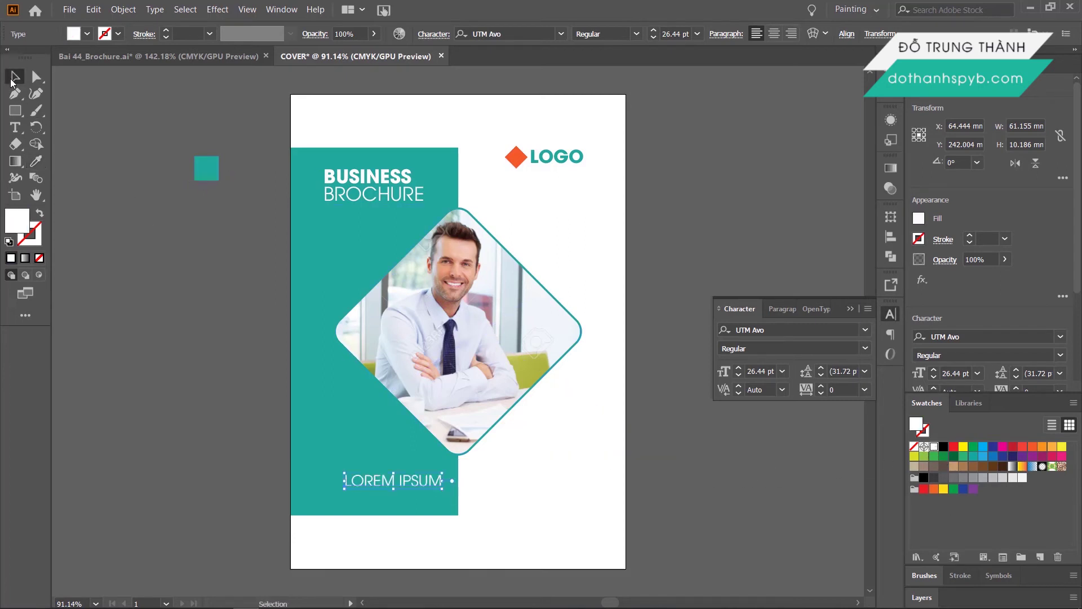
pyautogui.click(274, 492)
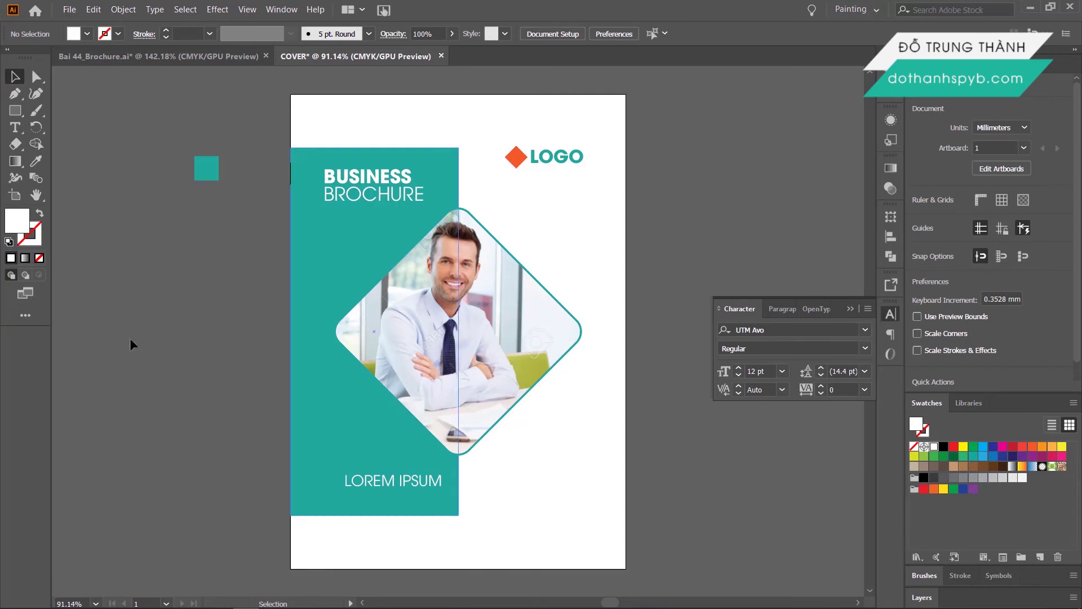
# Step: Add placeholder text below the photo, trimmed to 'Lorem' and changed to uppercase
pyautogui.click(16, 129)
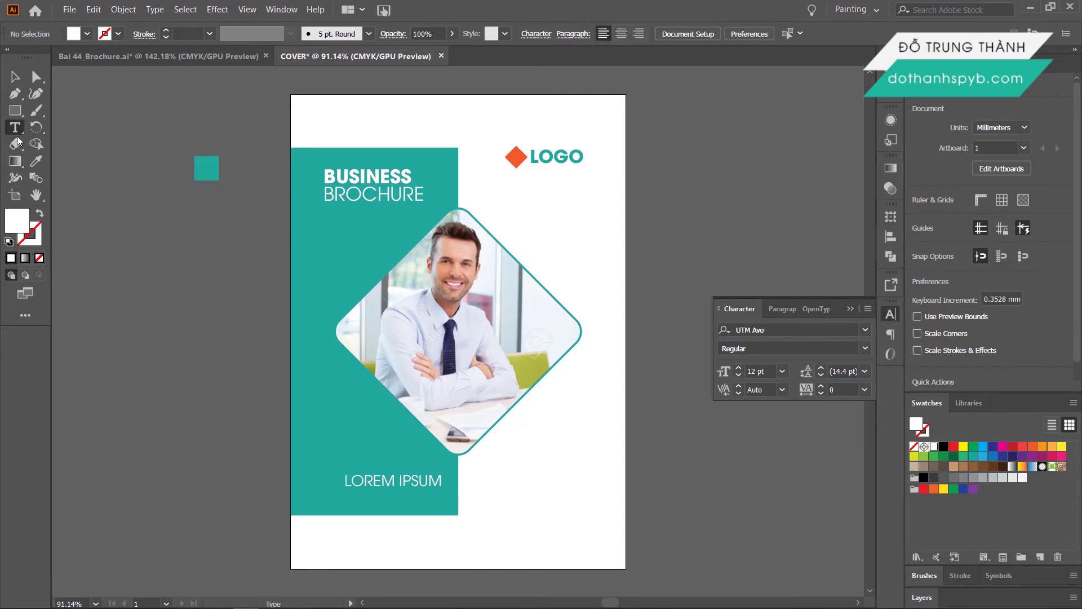
pyautogui.click(497, 492)
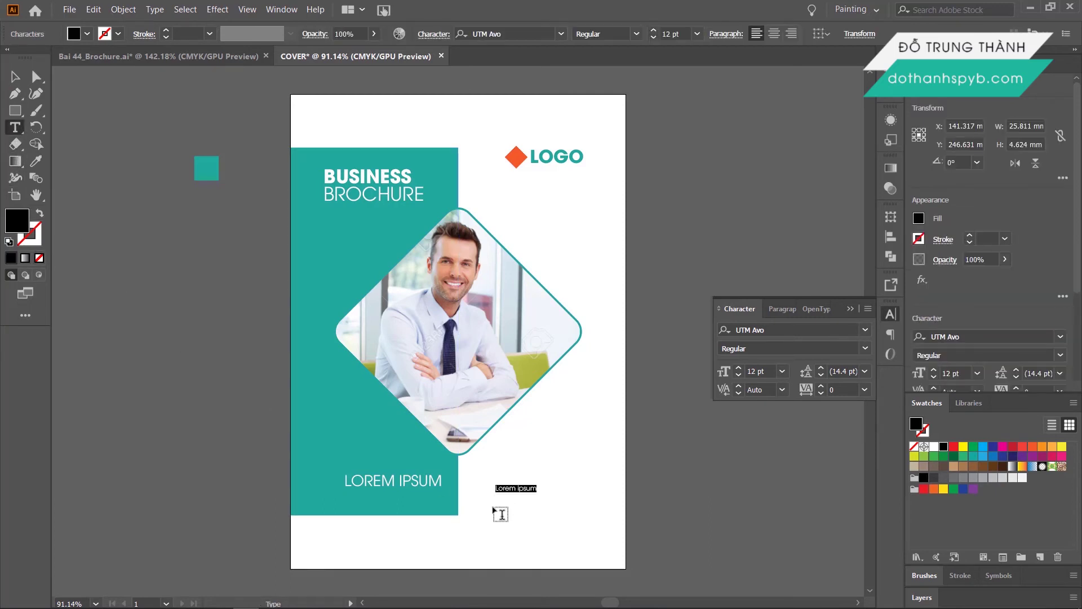
pyautogui.doubleClick(534, 488)
pyautogui.press('BackSpace')
pyautogui.click(15, 77)
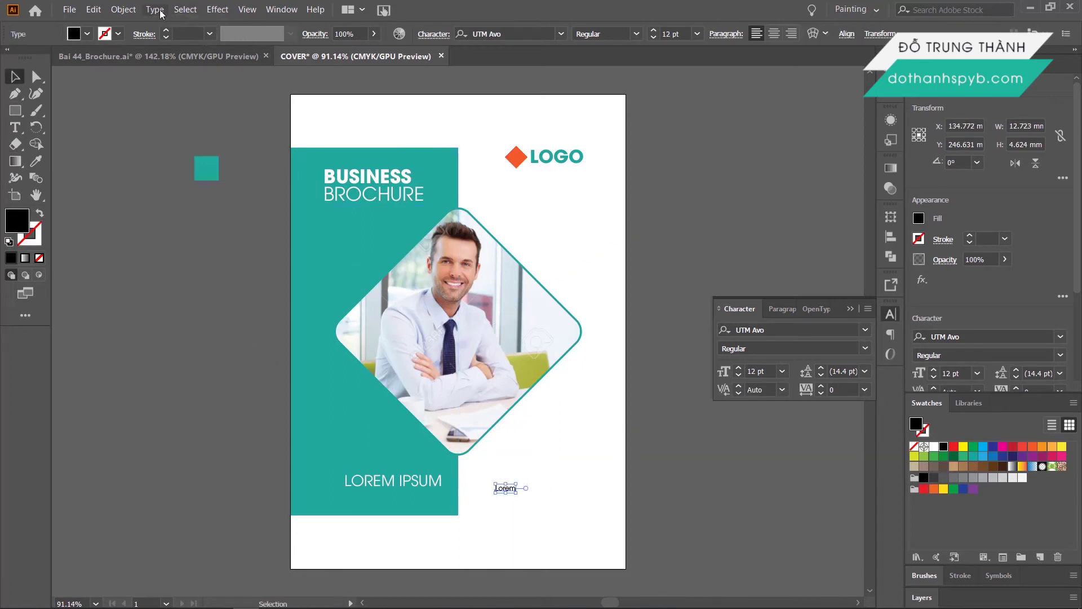
pyautogui.click(154, 9)
pyautogui.moveTo(186, 198)
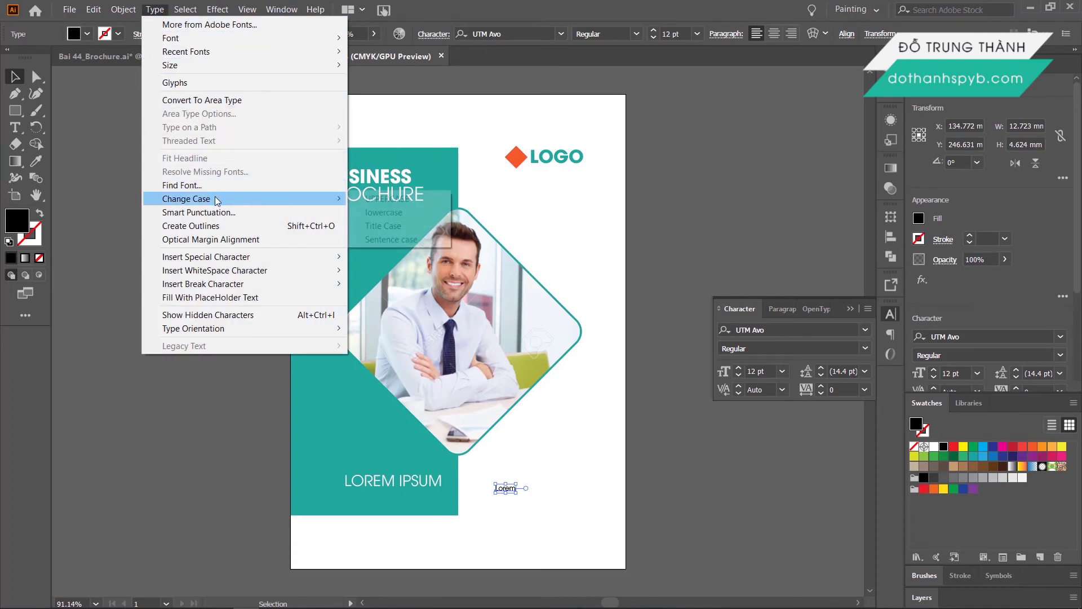
pyautogui.click(375, 199)
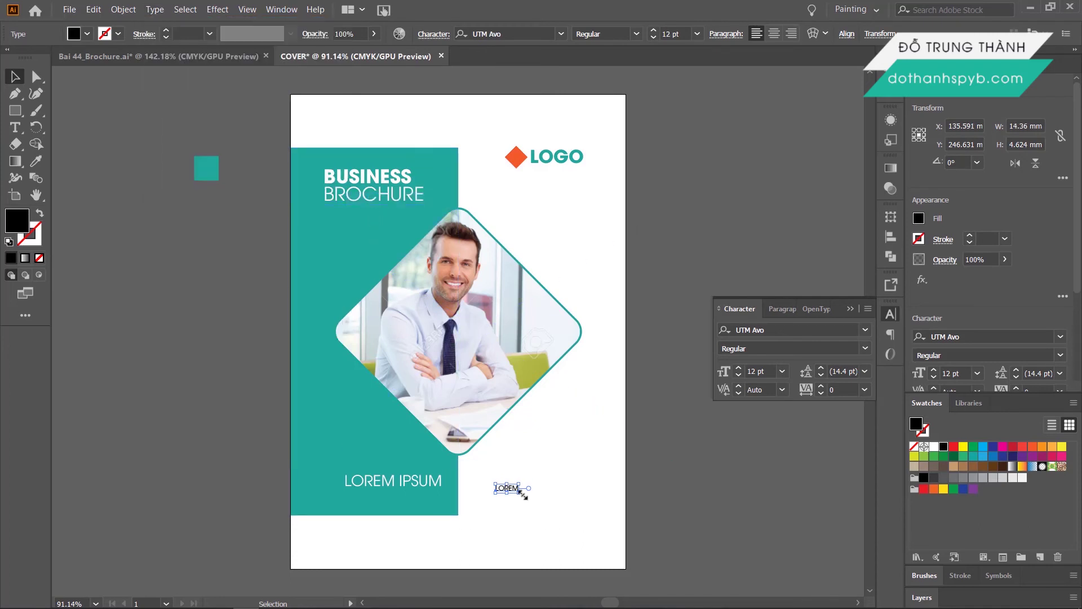
# Step: Enlarge LOREM to about 36 pt, make it Bold and colour it teal
pyautogui.moveTo(523, 494)
pyautogui.mouseDown()
pyautogui.moveTo(566, 513)
pyautogui.moveTo(561, 499)
pyautogui.mouseUp()
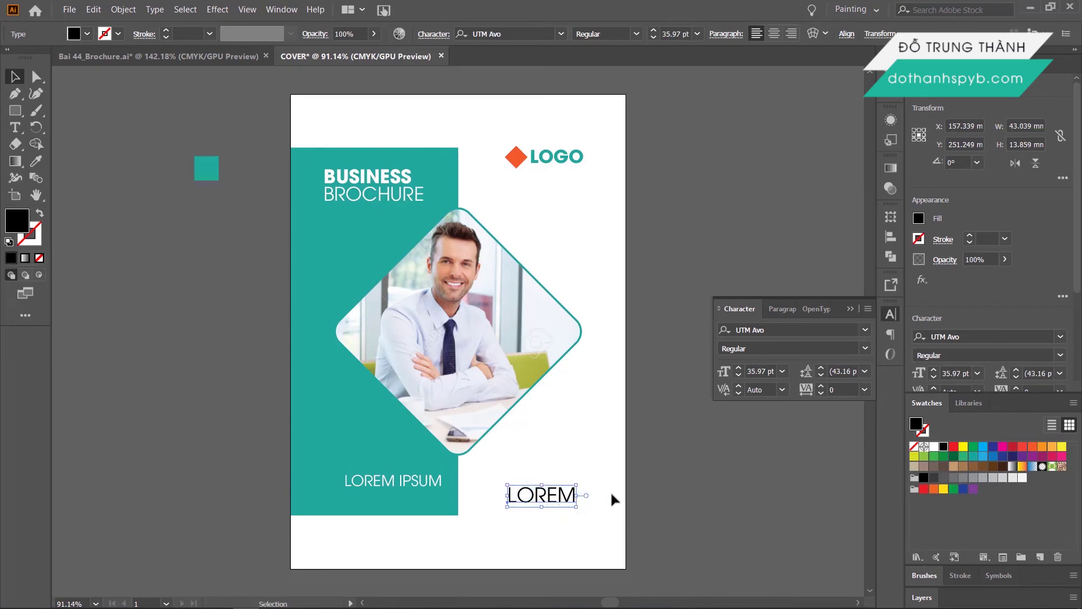
pyautogui.click(863, 348)
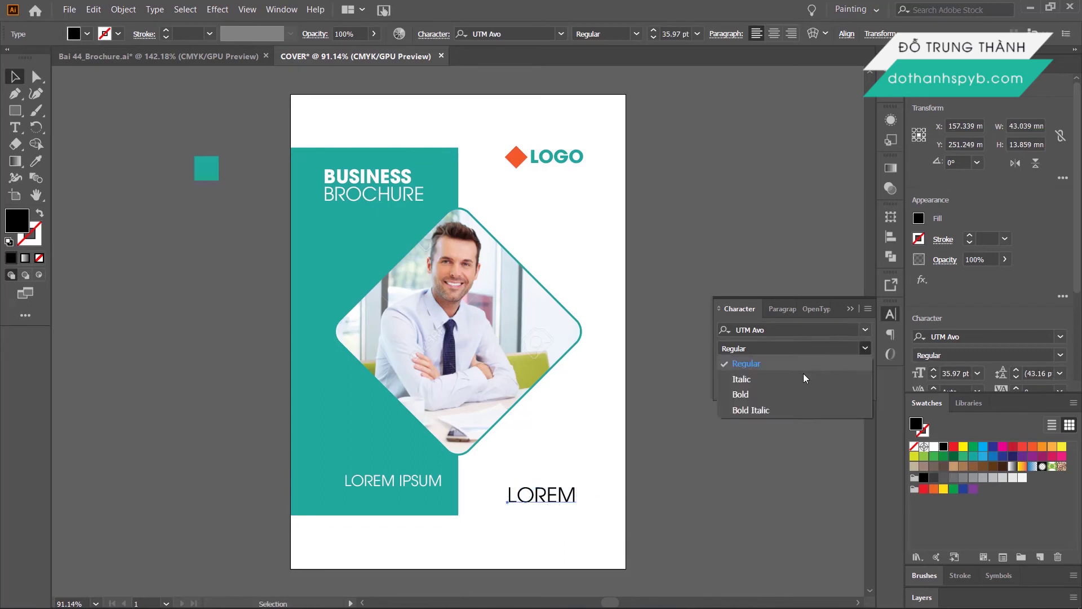
pyautogui.click(770, 395)
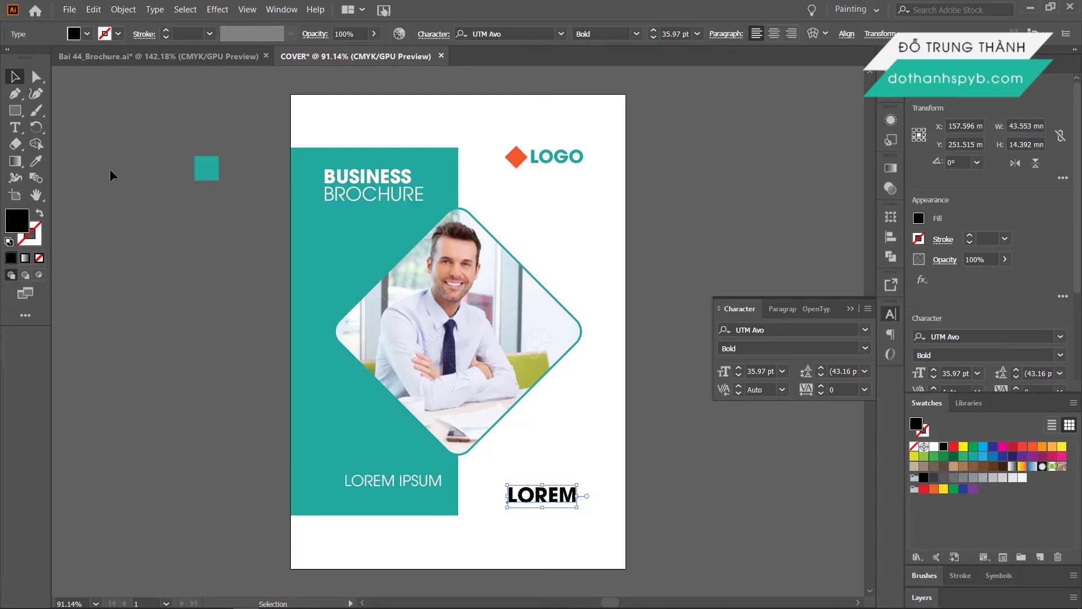
pyautogui.click(35, 162)
pyautogui.click(206, 167)
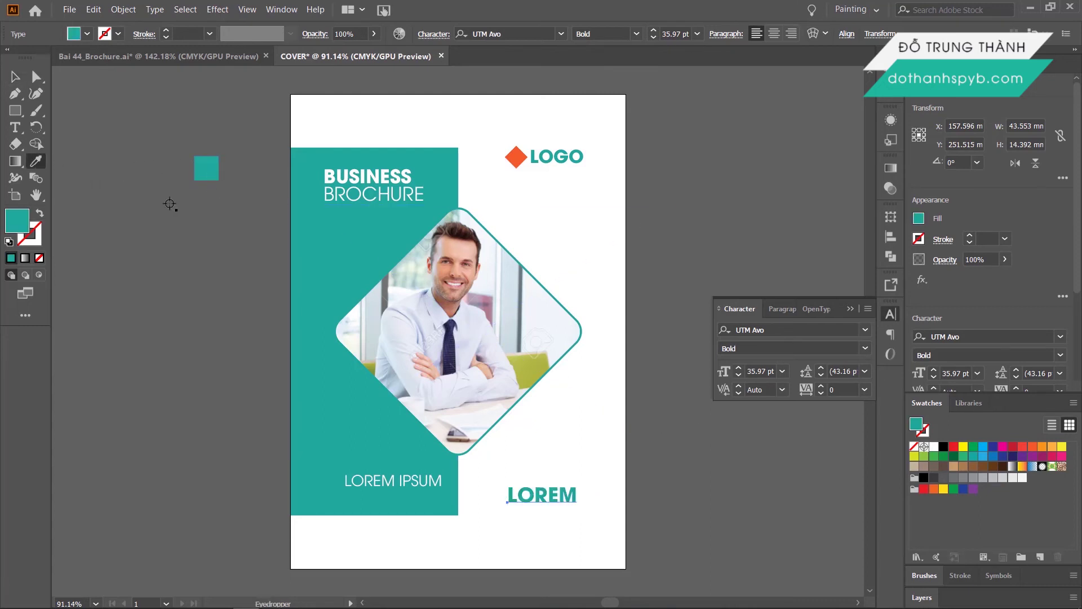
pyautogui.click(17, 130)
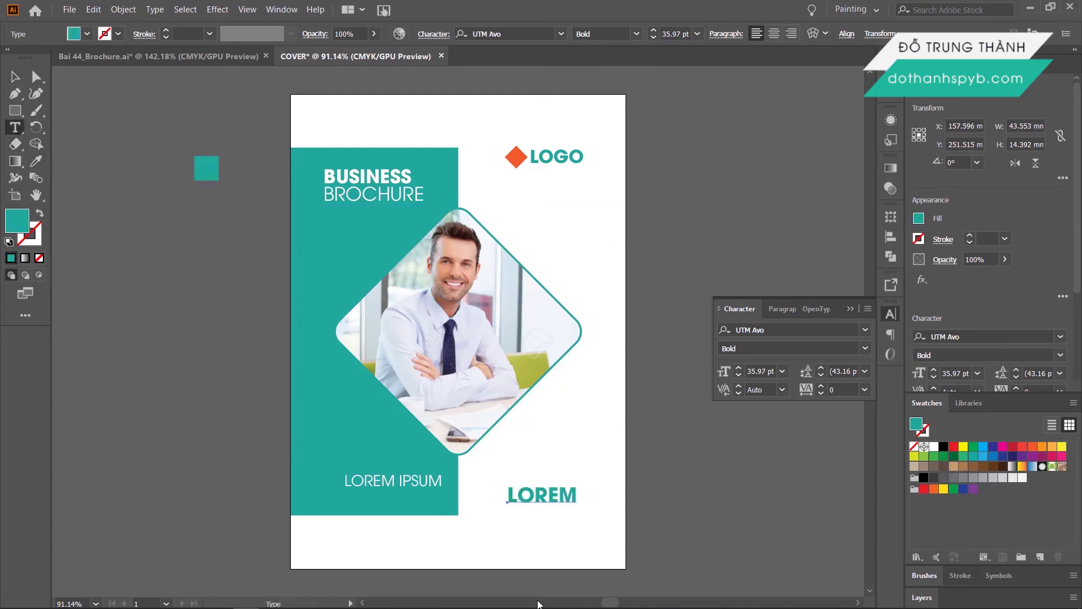
# Step: Add an uppercase LOREM IPSUM line below LOREM in Regular weight
pyautogui.click(510, 519)
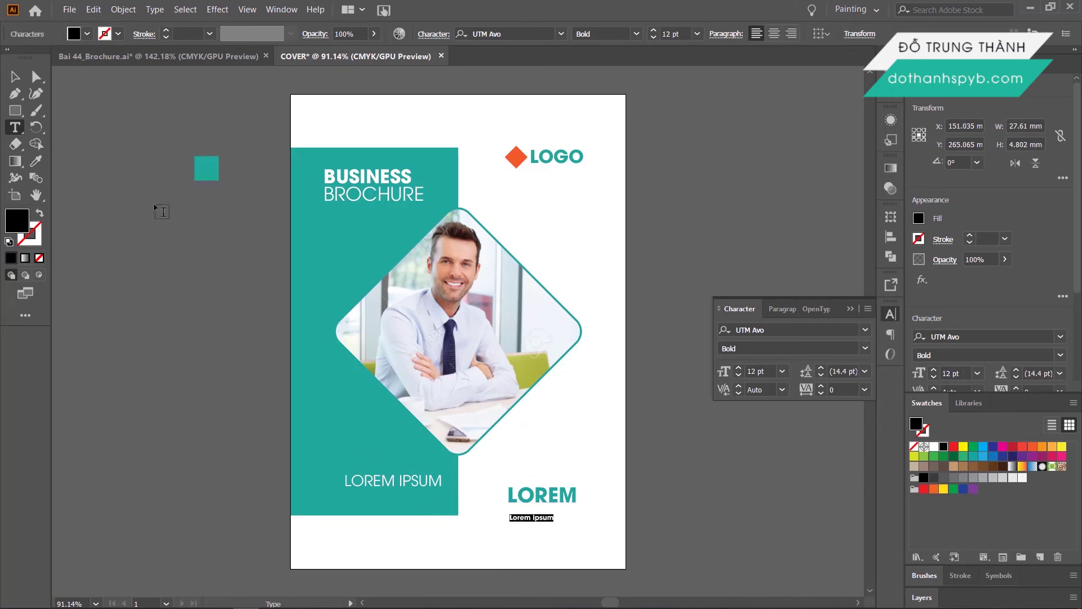
pyautogui.click(155, 9)
pyautogui.moveTo(186, 198)
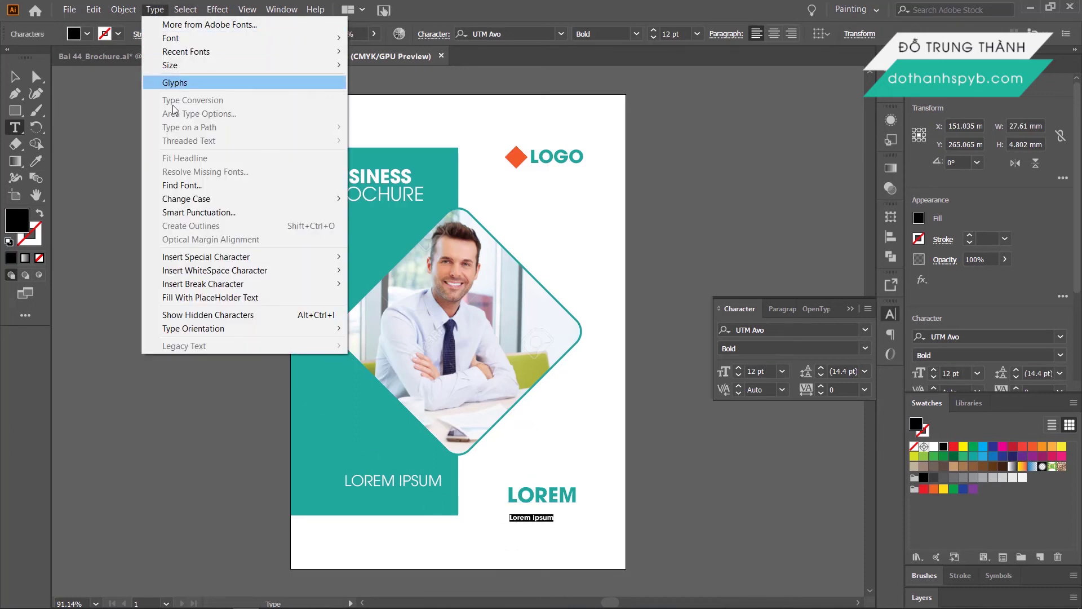
pyautogui.click(366, 199)
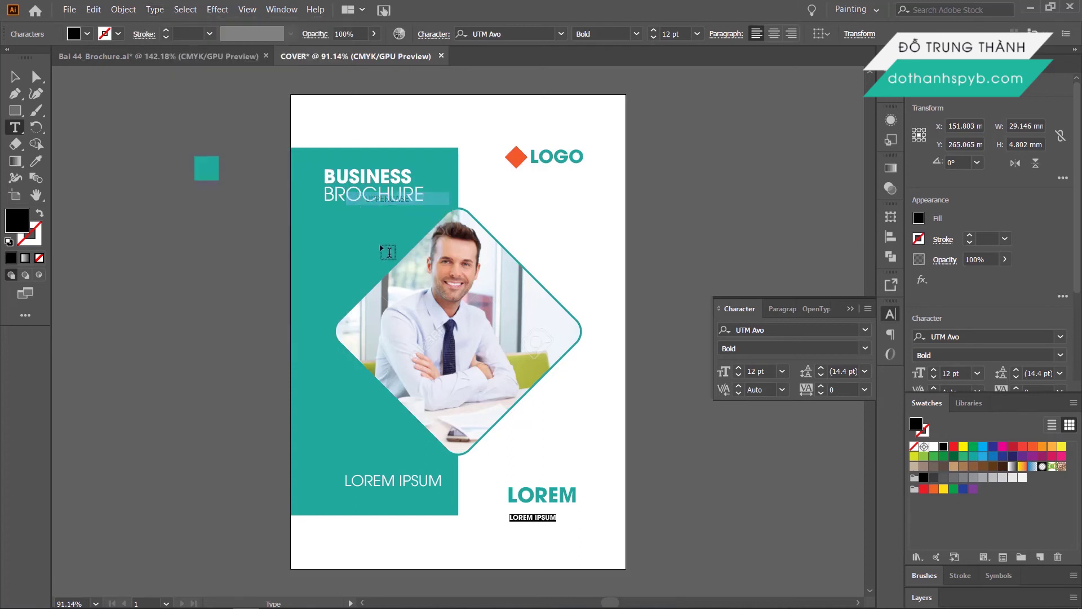
pyautogui.click(865, 348)
pyautogui.click(795, 360)
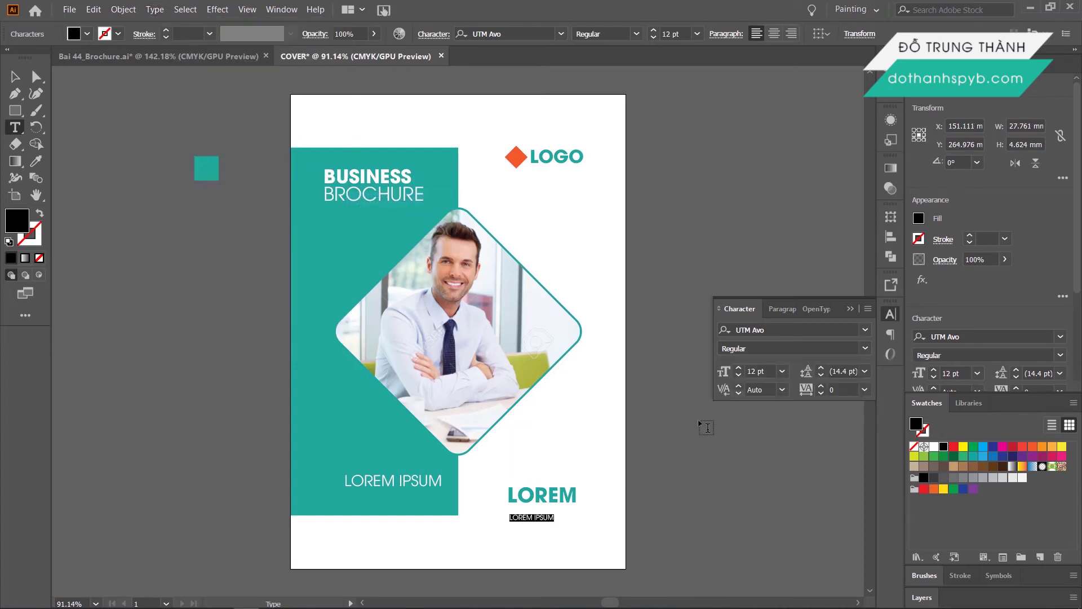
# Step: Enlarge LOREM IPSUM to about 23 pt and move both LOREM lines up
pyautogui.click(15, 77)
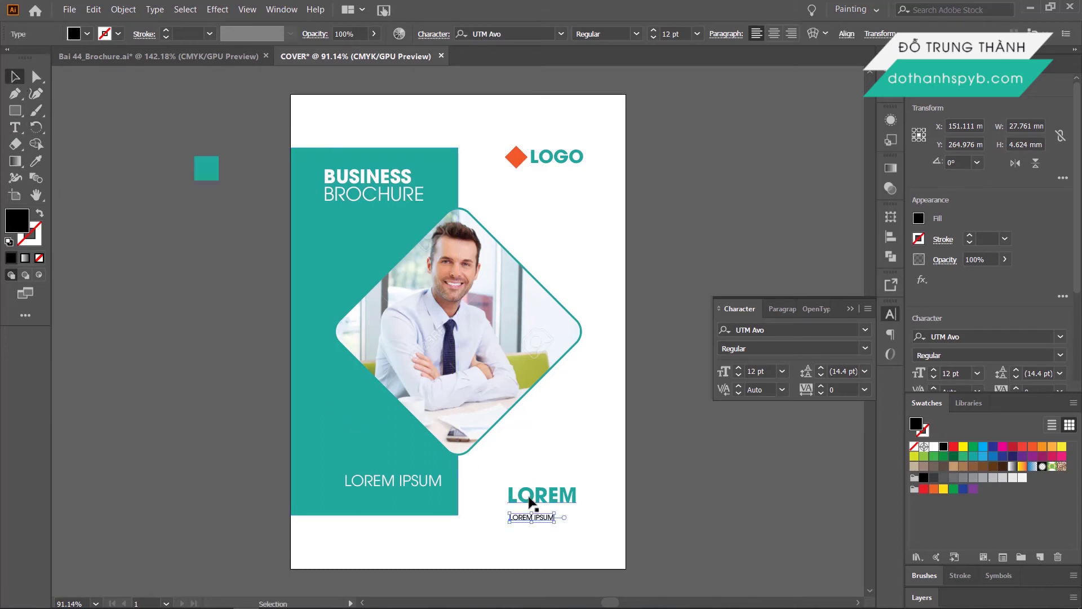
pyautogui.moveTo(555, 522)
pyautogui.mouseDown()
pyautogui.moveTo(589, 542)
pyautogui.moveTo(549, 514)
pyautogui.moveTo(596, 519)
pyautogui.moveTo(478, 534)
pyautogui.mouseUp()
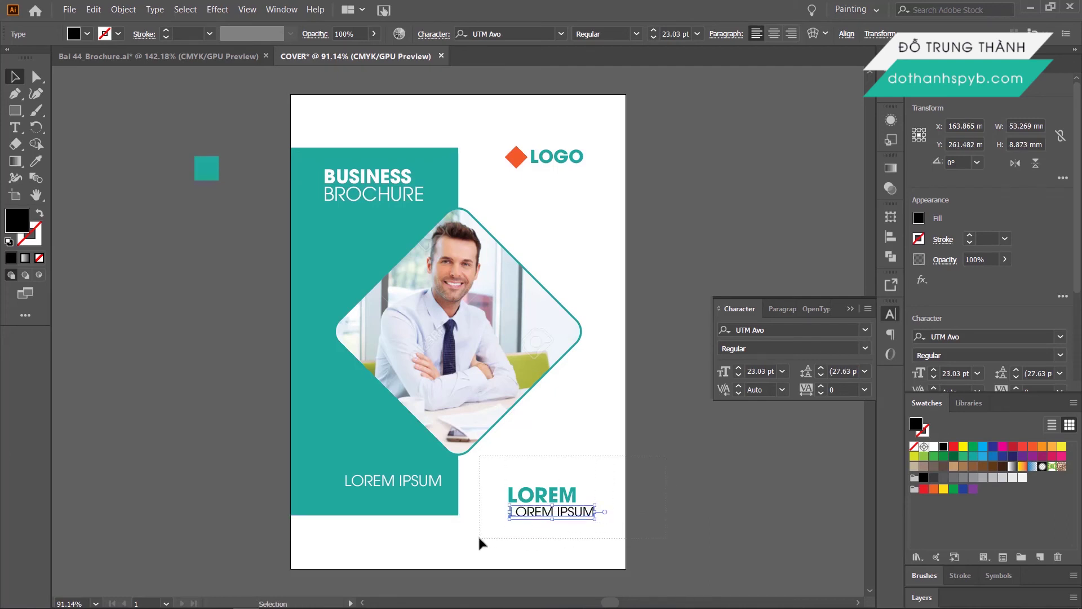
pyautogui.moveTo(543, 503); pyautogui.dragTo(542, 475)
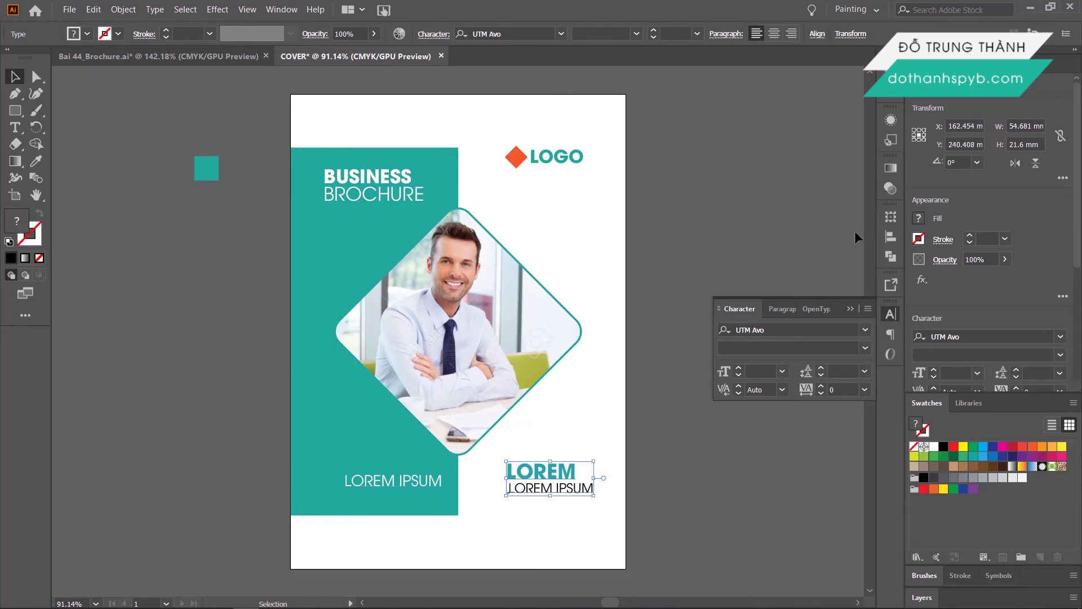
# Step: Left-align LOREM IPSUM under LOREM and colour it teal like the square
pyautogui.click(891, 236)
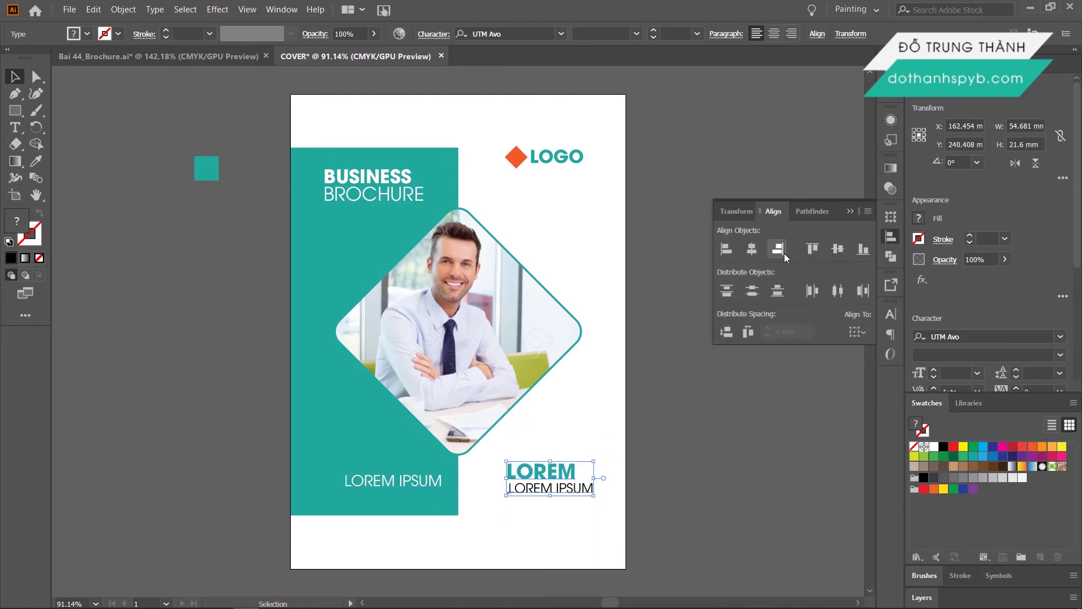
pyautogui.click(854, 333)
pyautogui.click(718, 250)
pyautogui.click(563, 487)
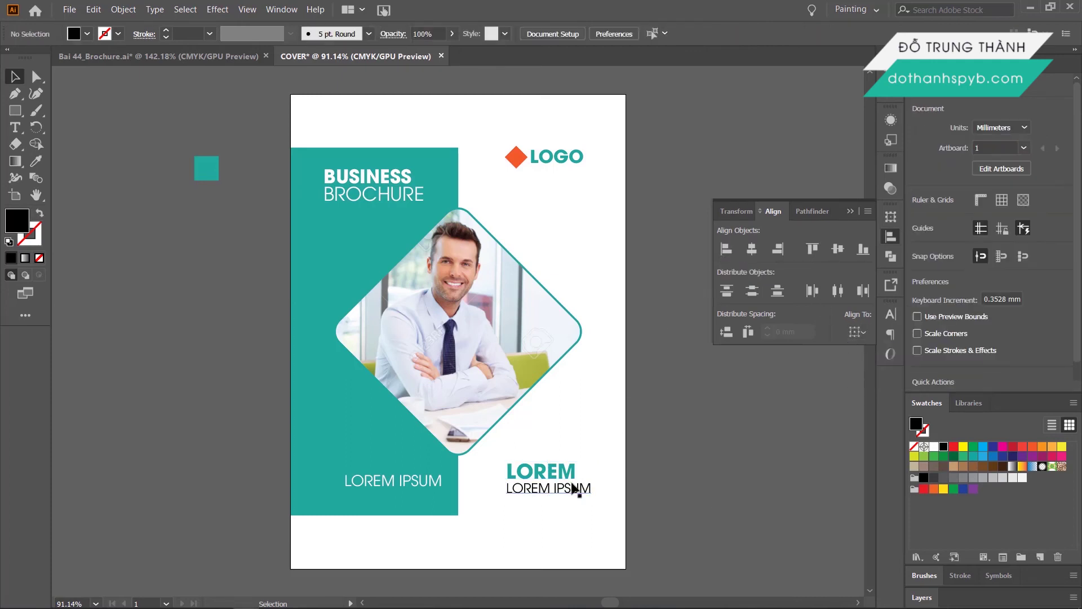
pyautogui.click(37, 161)
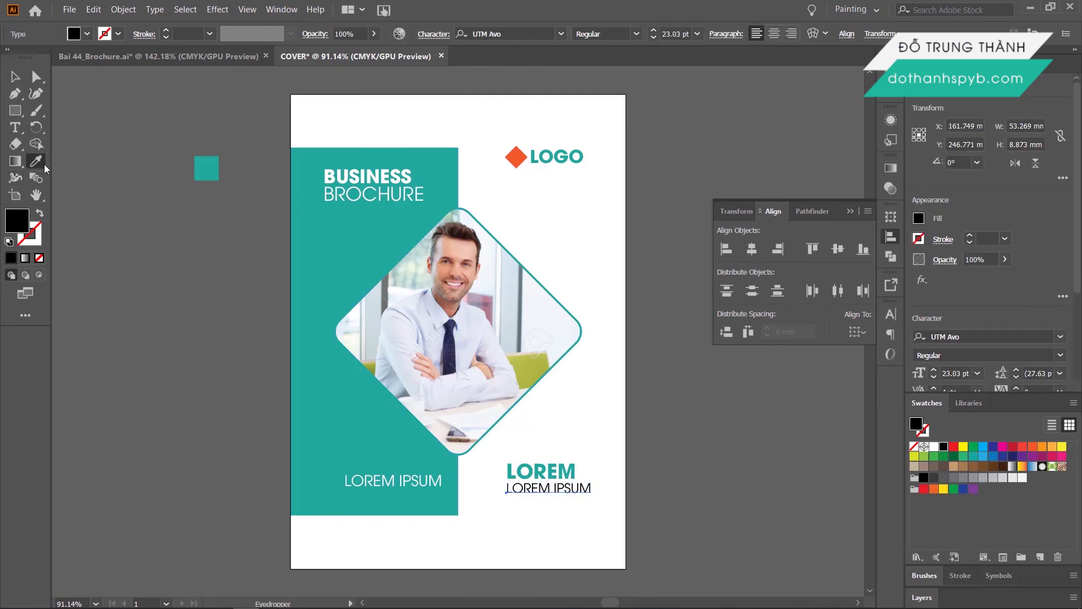
pyautogui.click(202, 176)
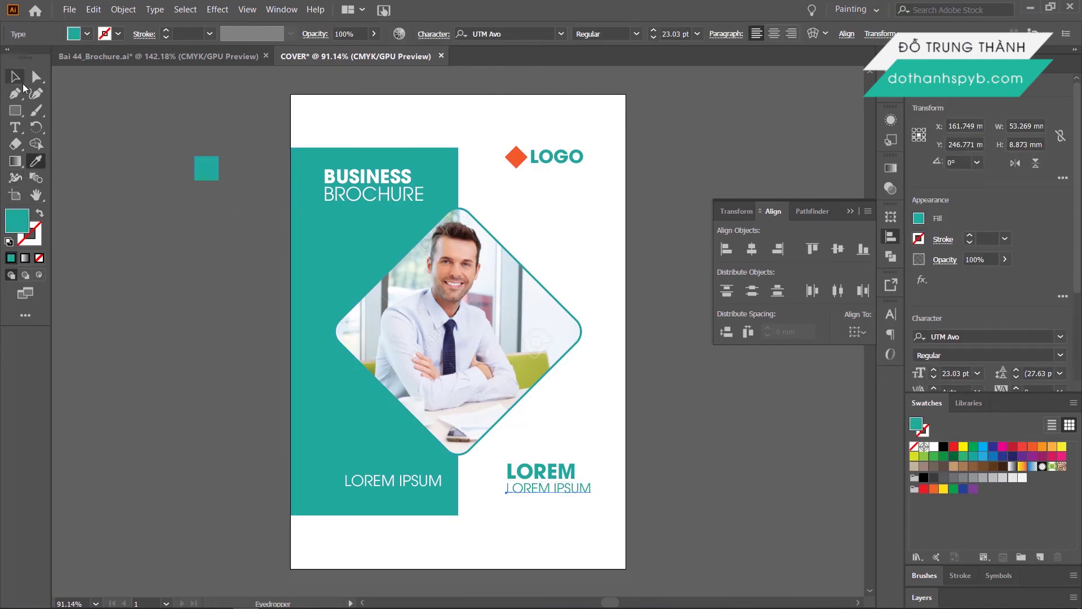
pyautogui.click(16, 76)
# Step: Shift both LOREM lines slightly right beneath the photo
pyautogui.moveTo(611, 433); pyautogui.dragTo(489, 512)
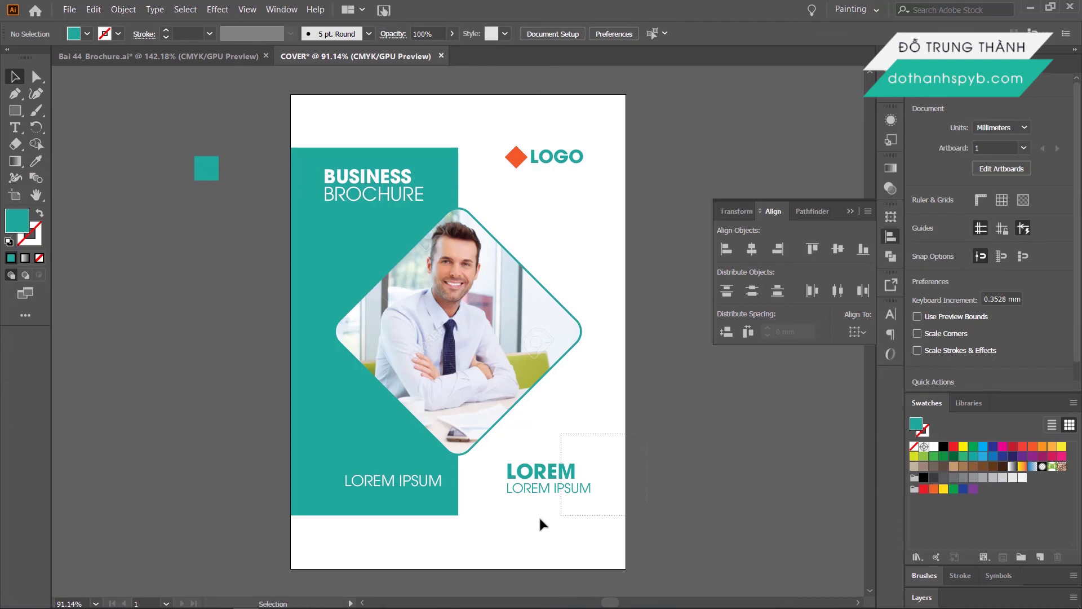
pyautogui.moveTo(543, 490); pyautogui.dragTo(546, 487)
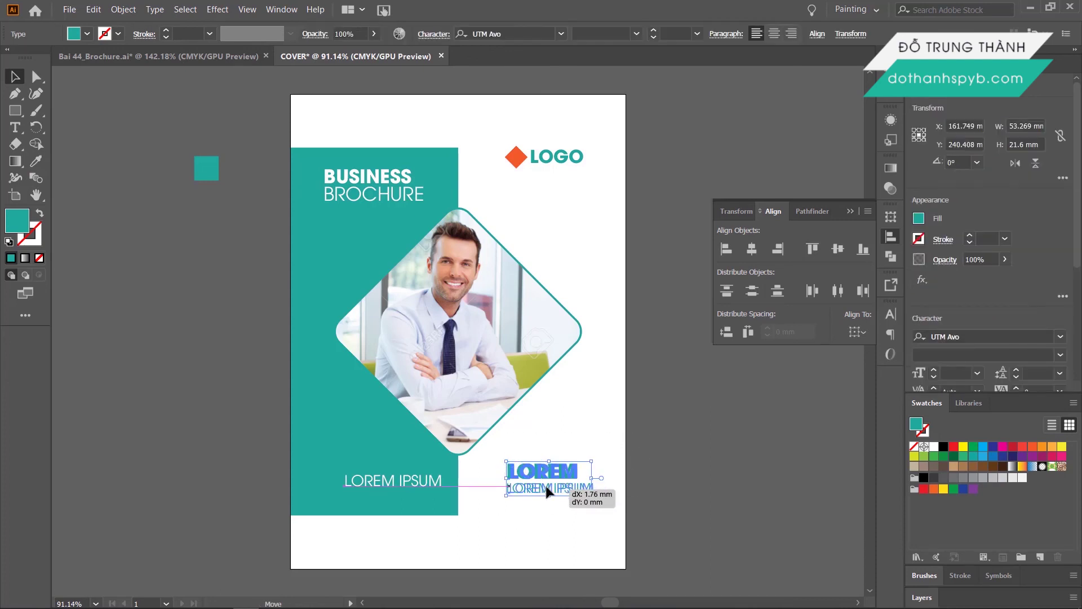
pyautogui.moveTo(546, 490); pyautogui.dragTo(551, 492)
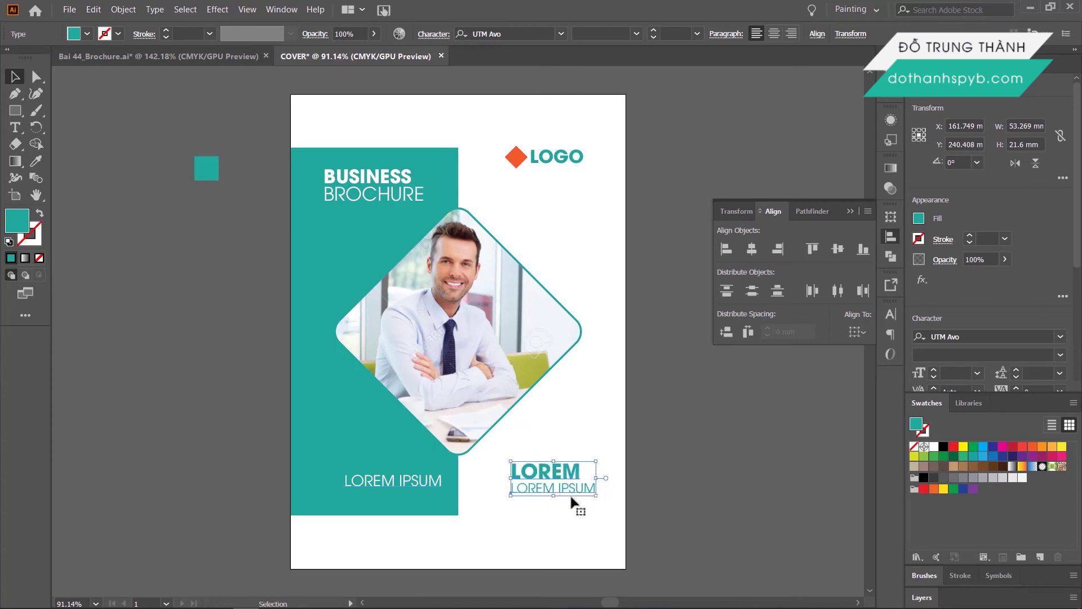
pyautogui.click(675, 508)
# Step: Draw an area text box of placeholder body text, justified with the last line left
pyautogui.click(16, 127)
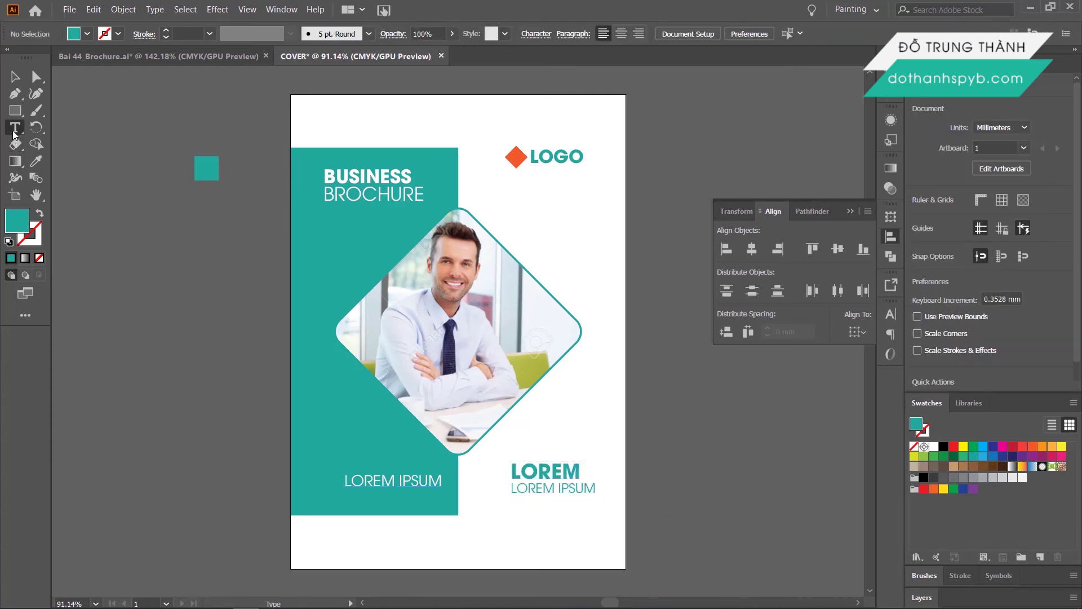
pyautogui.moveTo(473, 506); pyautogui.dragTo(614, 554)
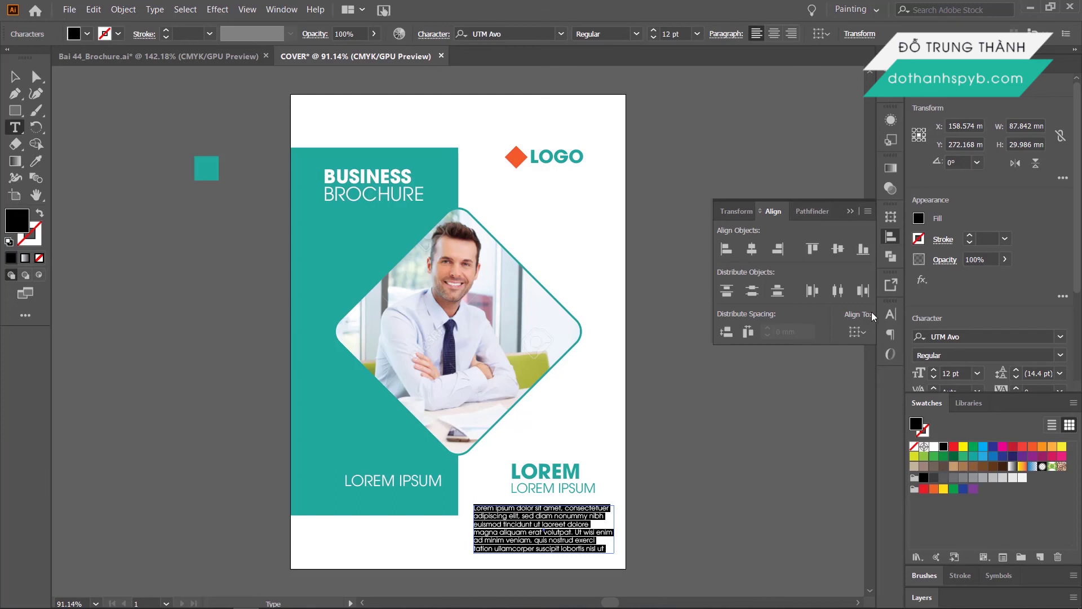
pyautogui.click(884, 318)
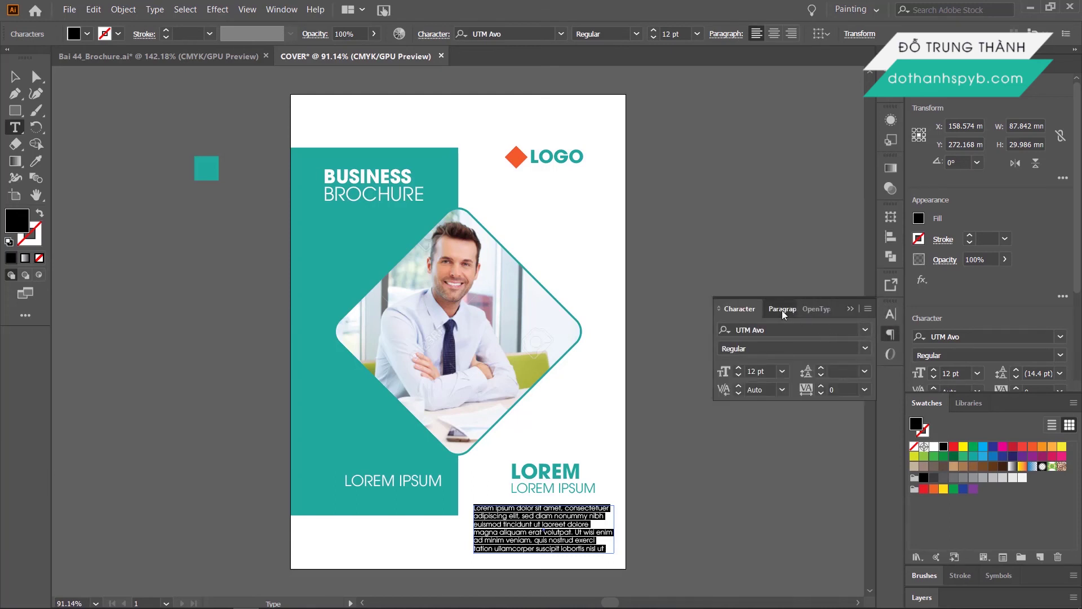
pyautogui.click(782, 310)
pyautogui.click(793, 332)
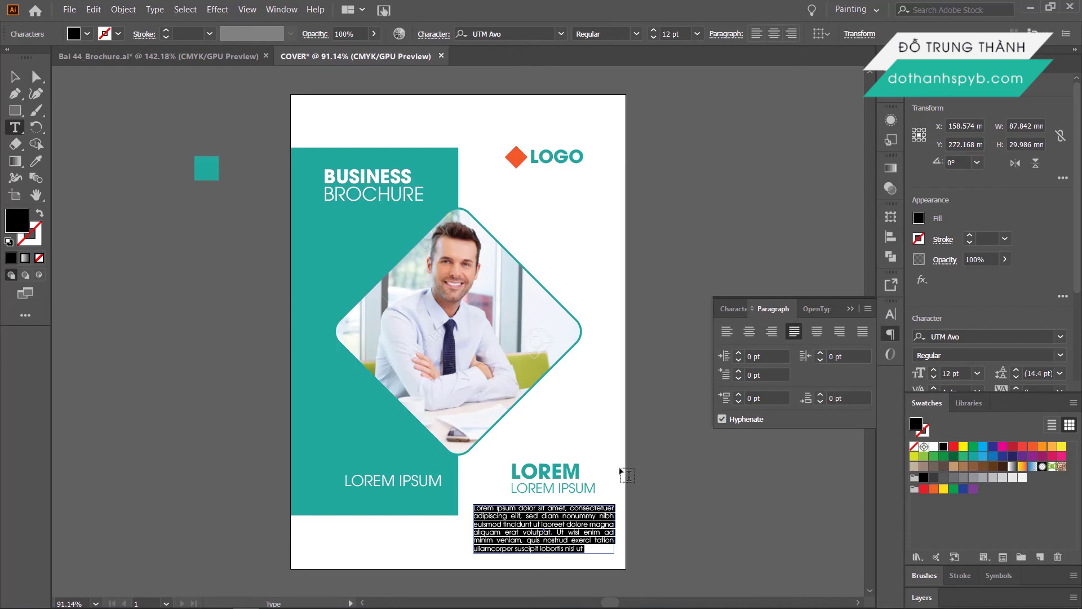
# Step: Colour the body paragraph grey and nudge it up slightly
pyautogui.click(15, 76)
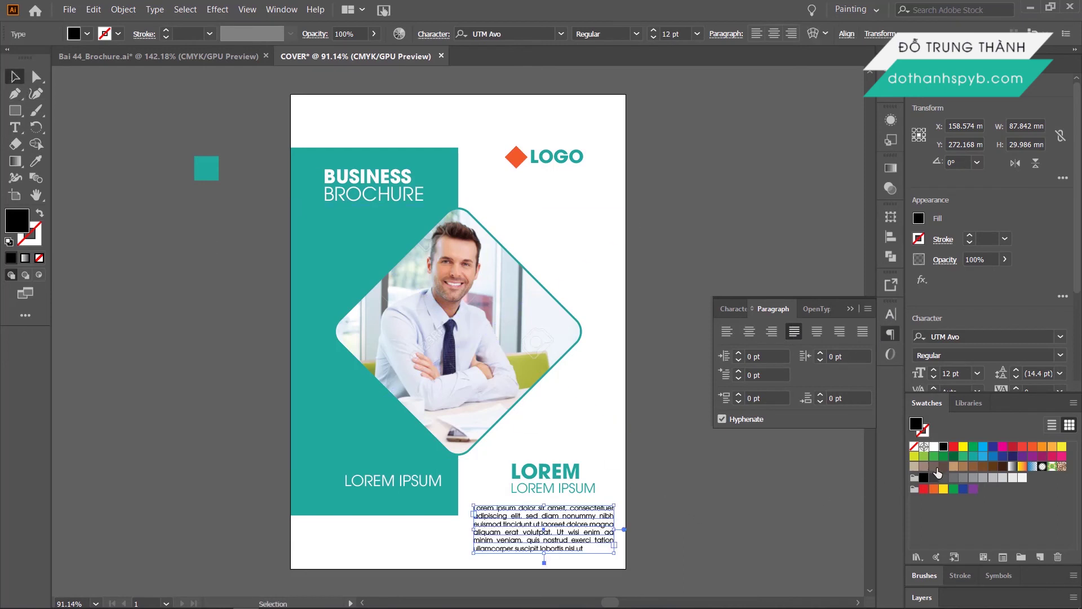
pyautogui.click(953, 478)
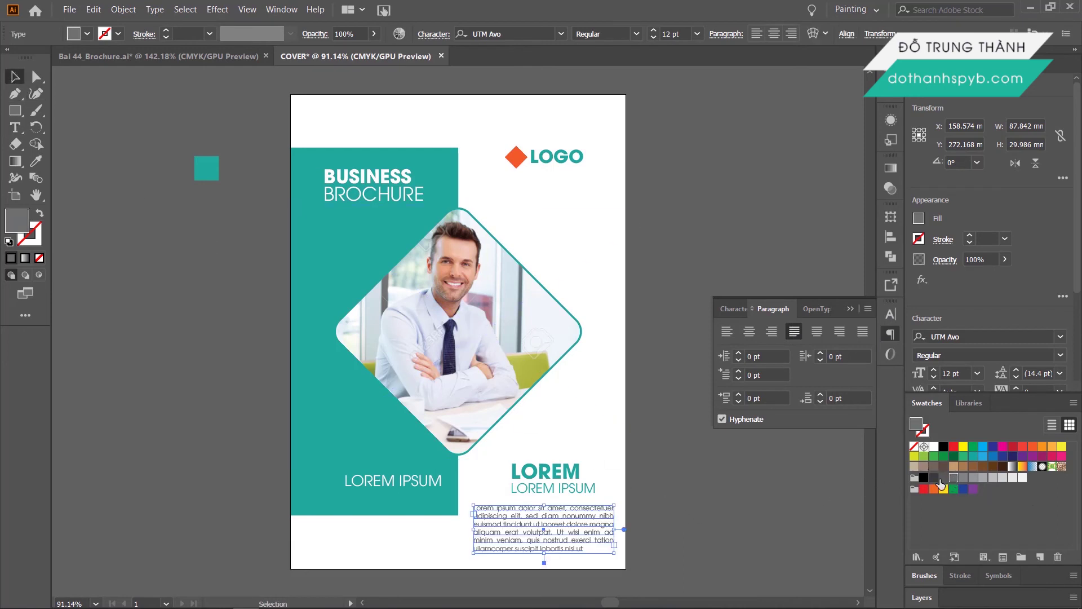
pyautogui.click(792, 492)
pyautogui.moveTo(571, 529); pyautogui.dragTo(571, 522)
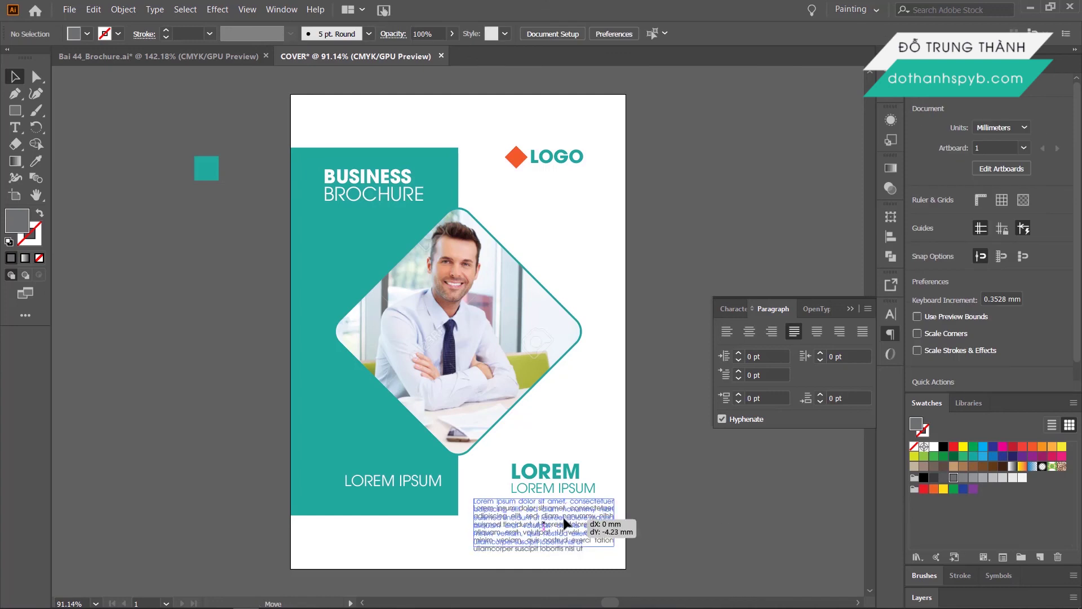
pyautogui.click(711, 523)
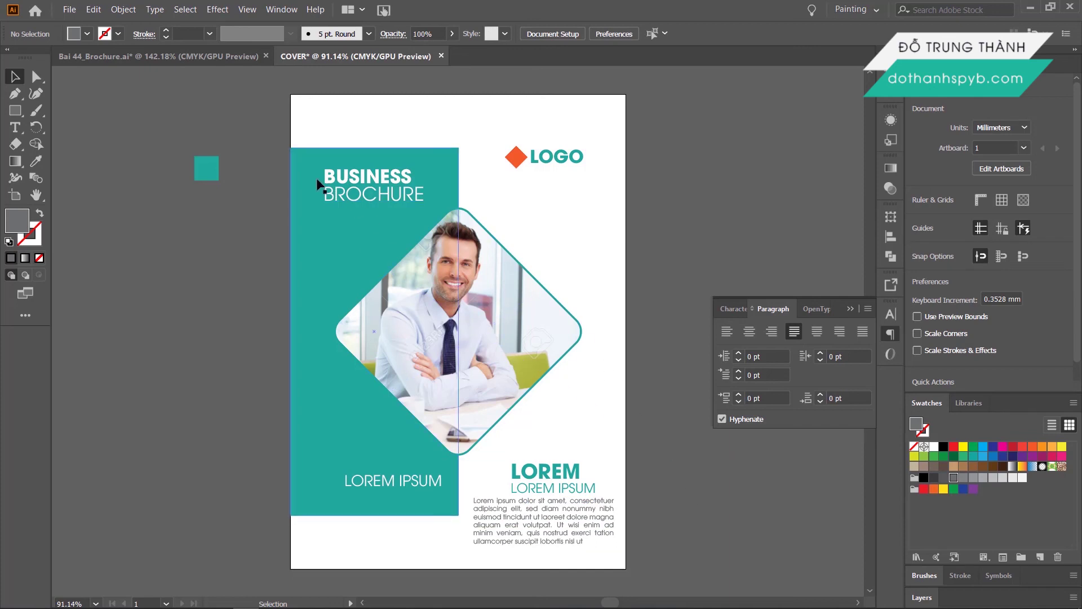
# Step: Shrink the BUSINESS BROCHURE title to about 29.7 pt and shift it slightly right
pyautogui.click(365, 185)
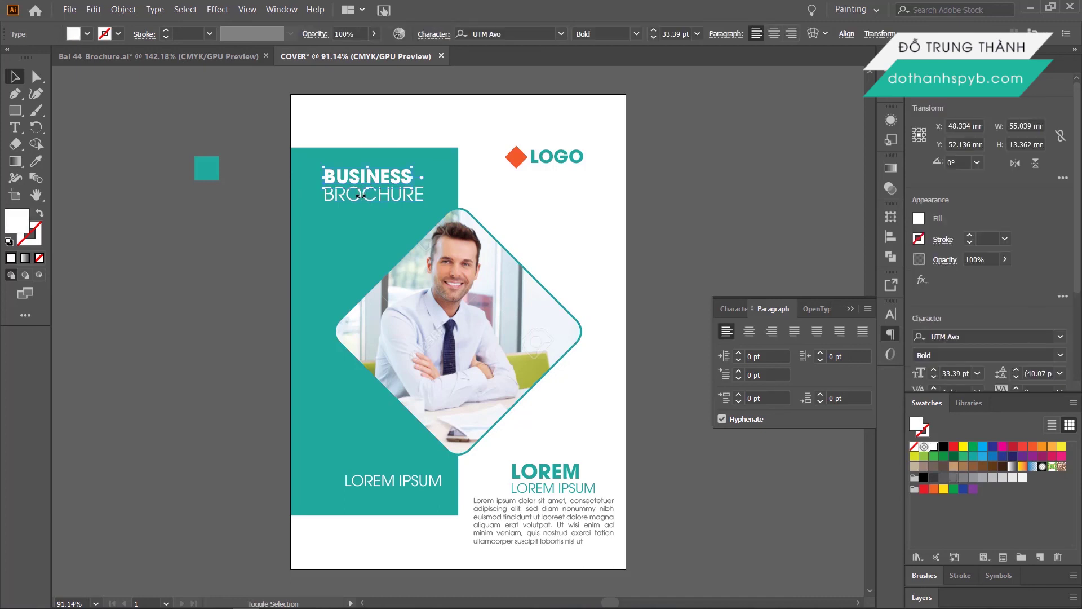
pyautogui.moveTo(420, 205); pyautogui.dragTo(419, 201)
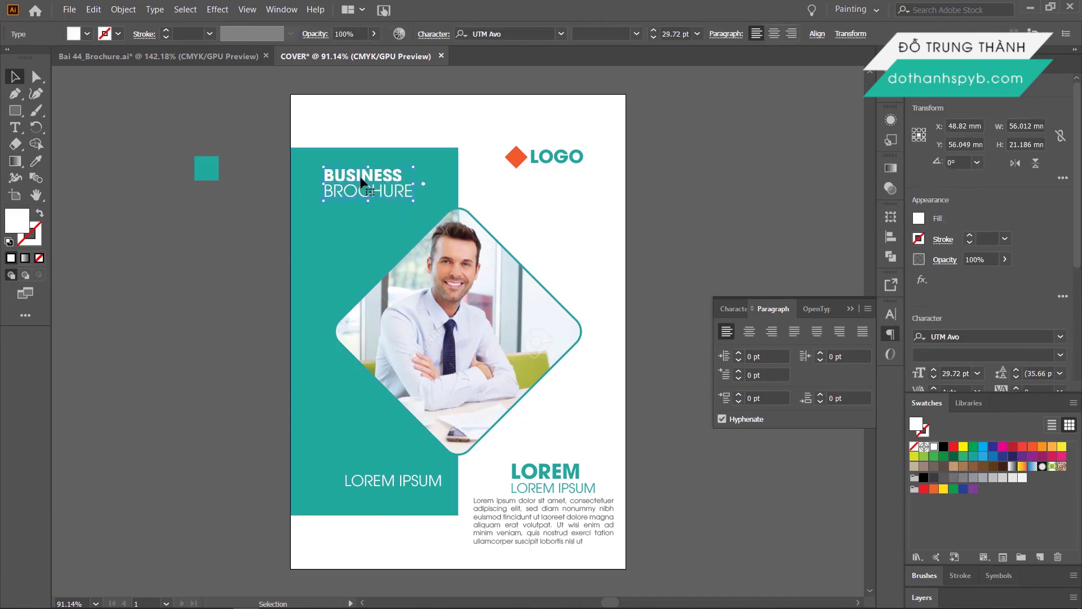
pyautogui.moveTo(359, 181); pyautogui.dragTo(365, 180)
pyautogui.click(266, 227)
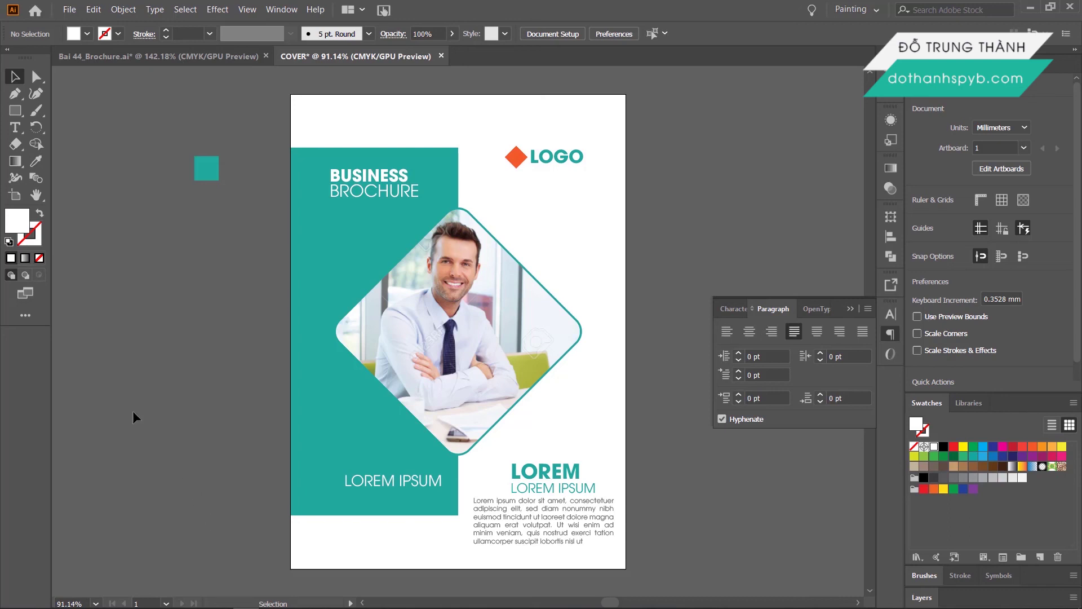
pyautogui.click(15, 111)
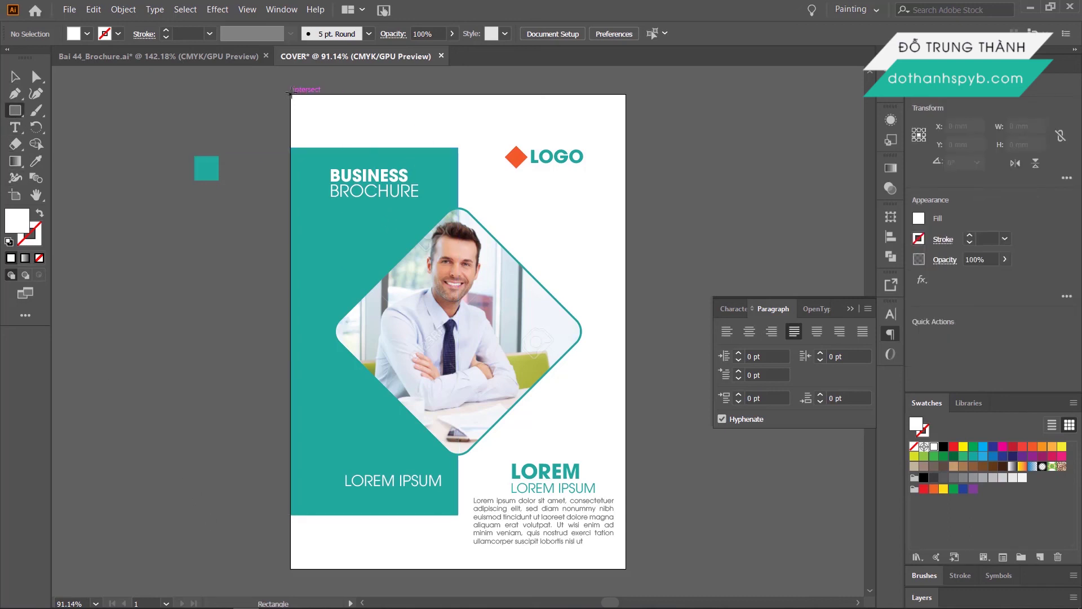
# Step: Draw a 210 × 297 mm page rectangle, send it to back and fill it very light grey
pyautogui.moveTo(290, 95); pyautogui.dragTo(625, 568)
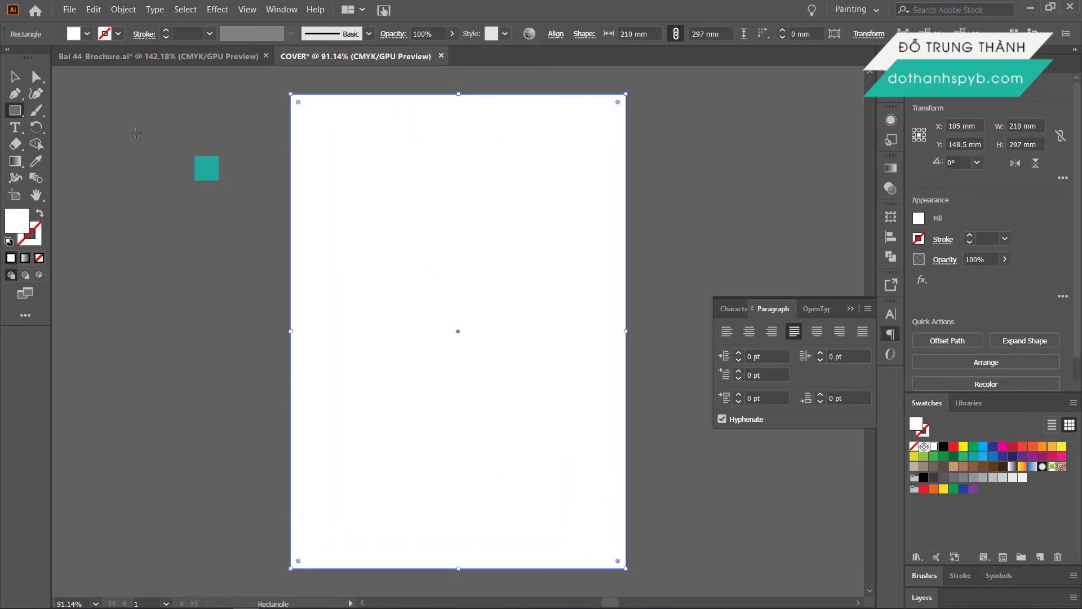
pyautogui.press('v')
pyautogui.rightClick(384, 185)
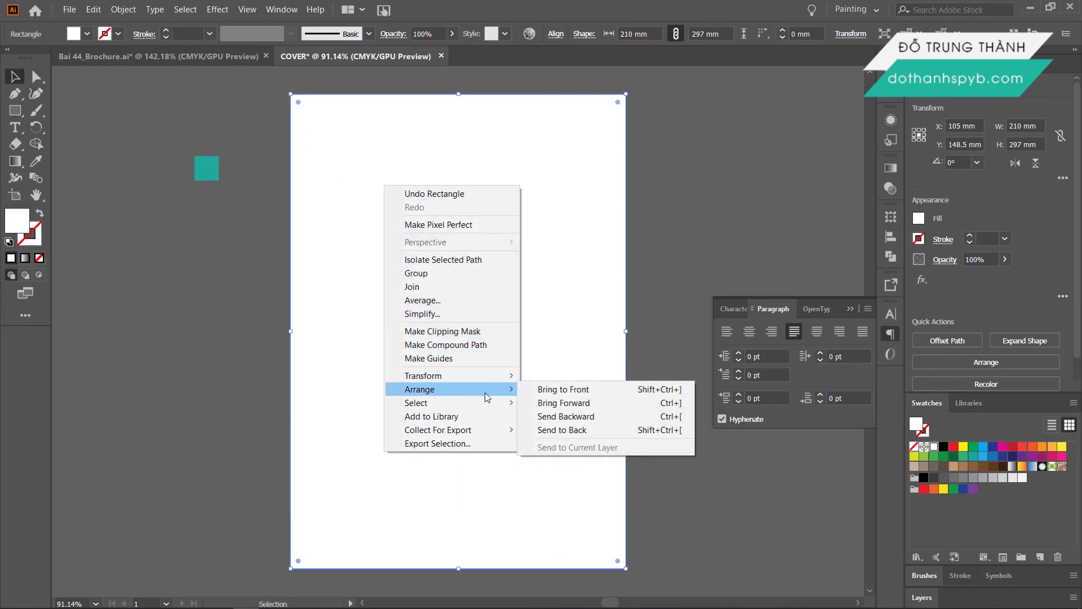
pyautogui.moveTo(448, 389)
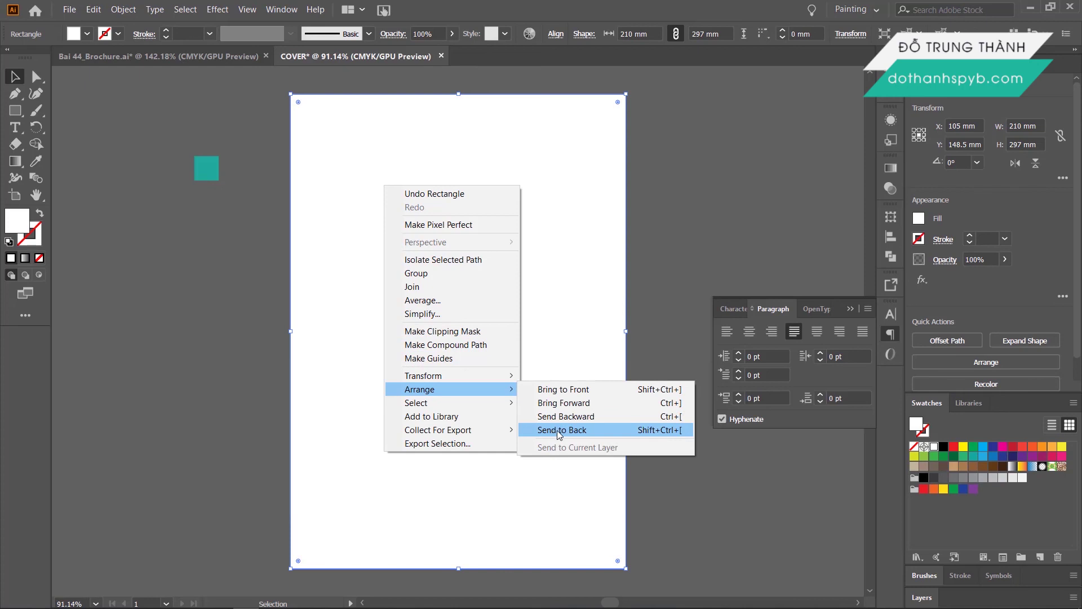
pyautogui.click(559, 431)
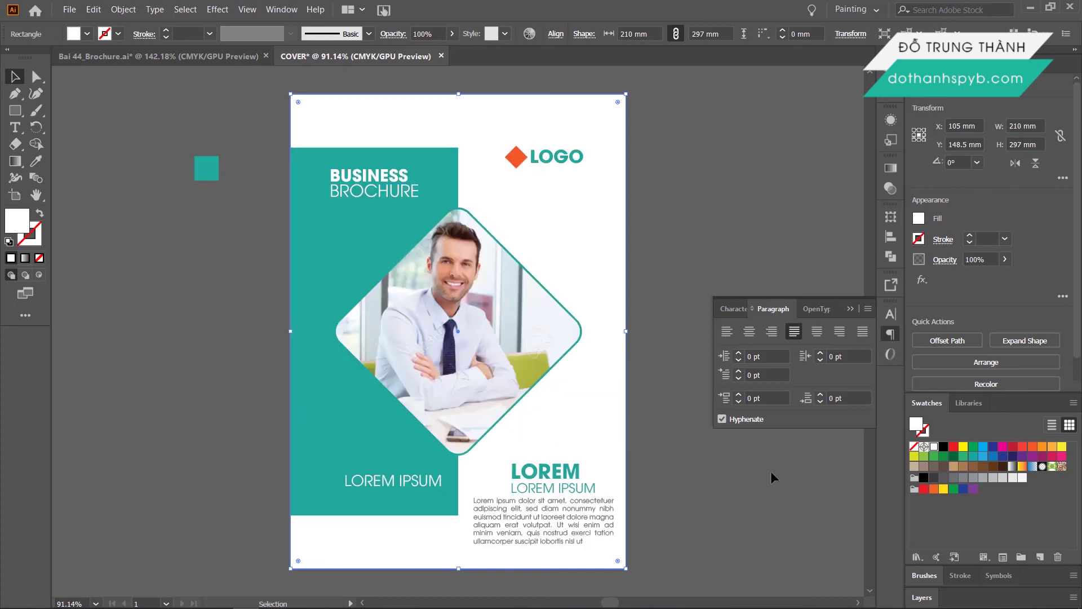
pyautogui.click(1013, 478)
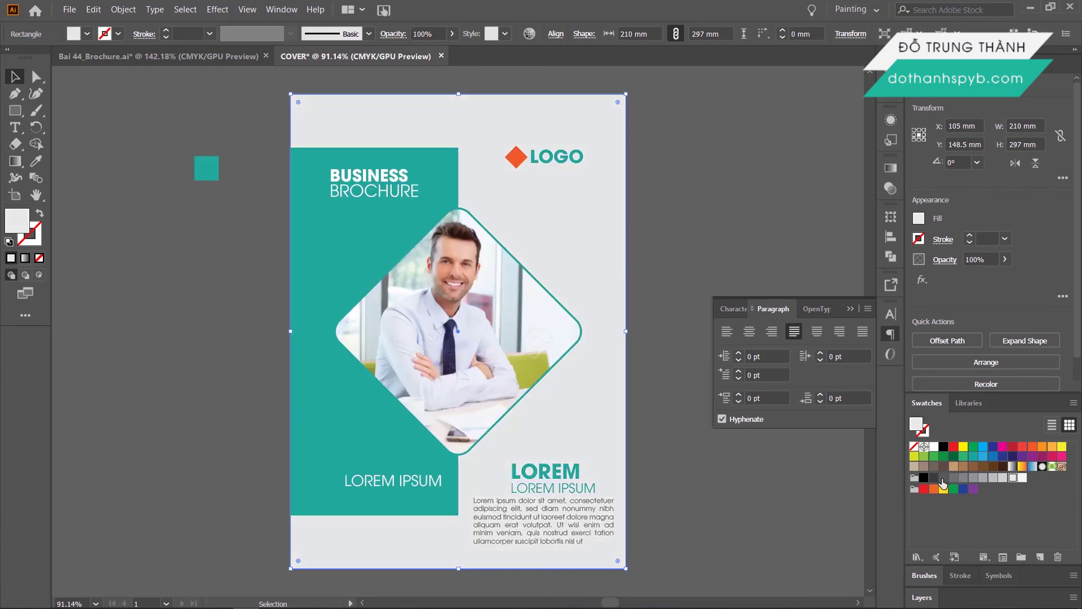
pyautogui.click(1023, 477)
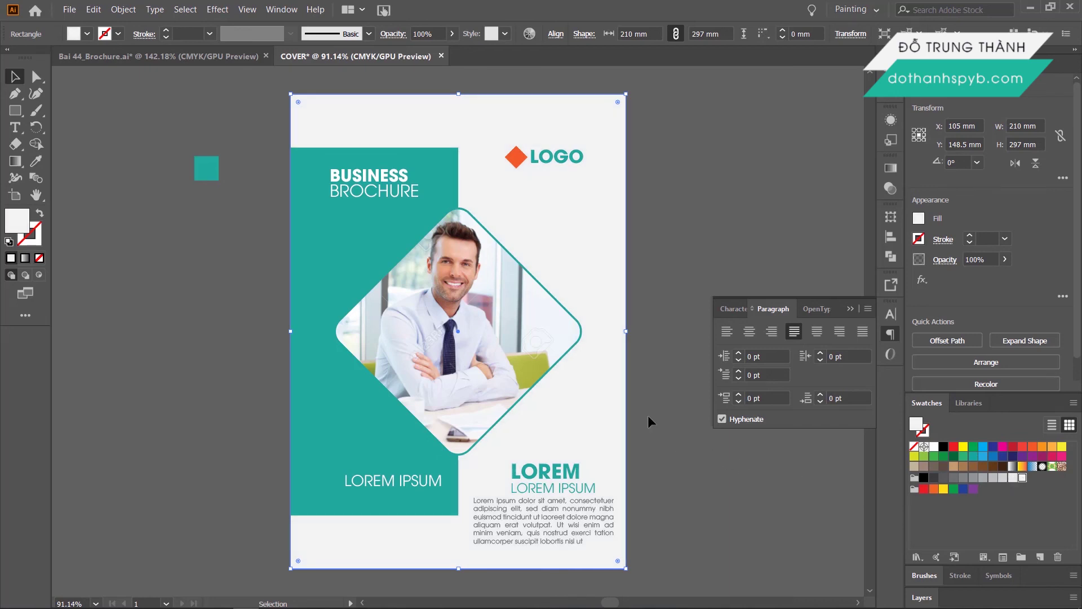
pyautogui.click(689, 281)
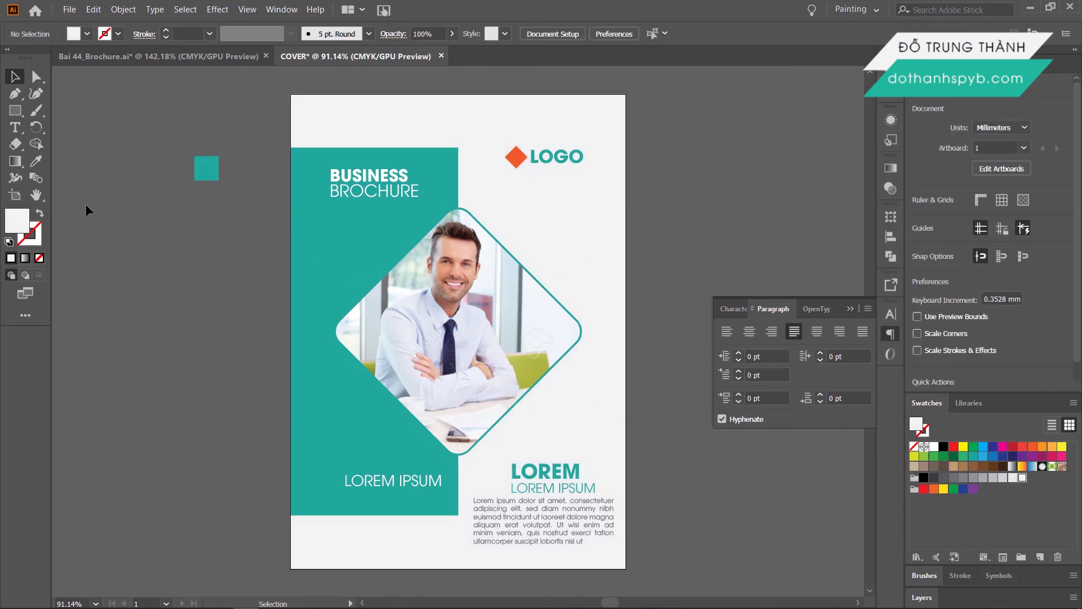
# Step: Fit the finished COVER artboard in the window to review the design
pyautogui.doubleClick(37, 196)
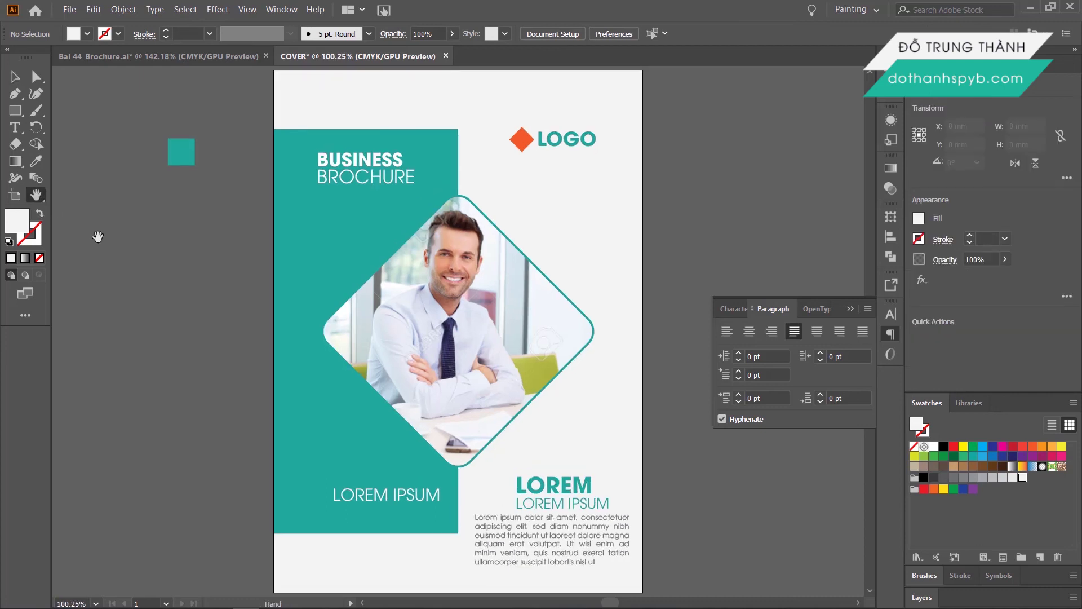